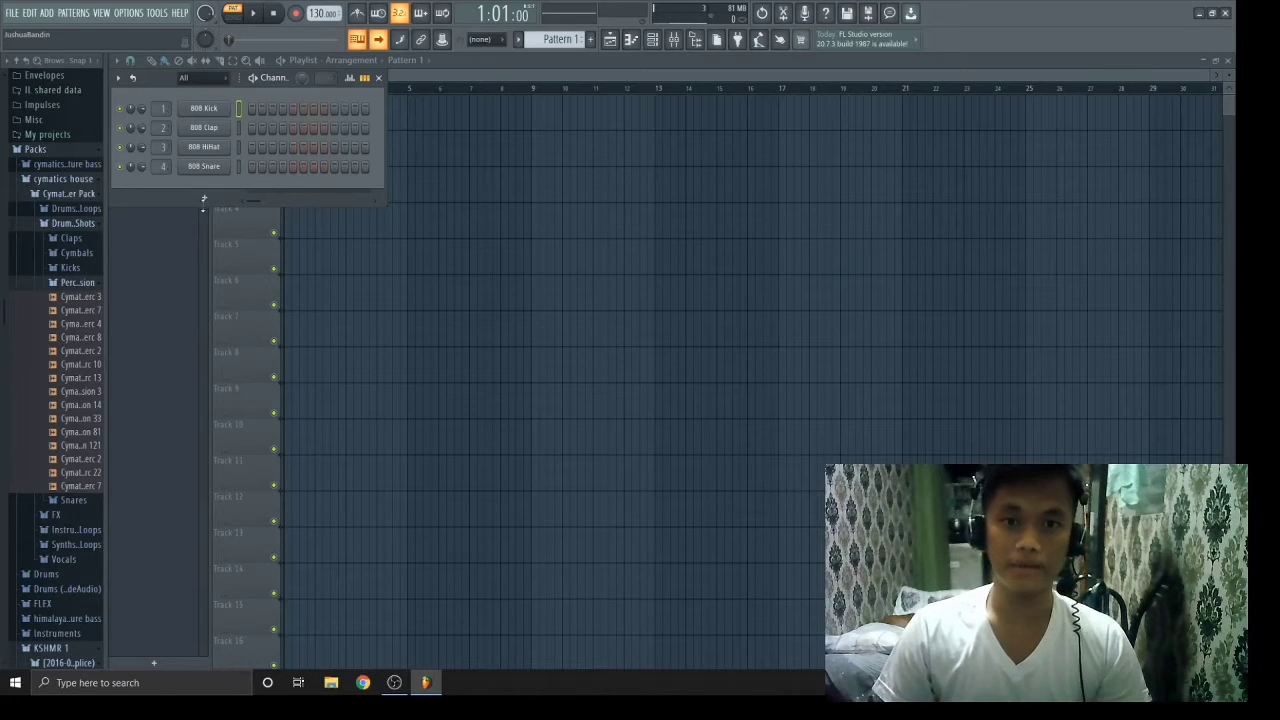
# Add a Sytrus synth channel to the channel rack and audition its sound on the preview keyboard.
pyautogui.click(204, 200)
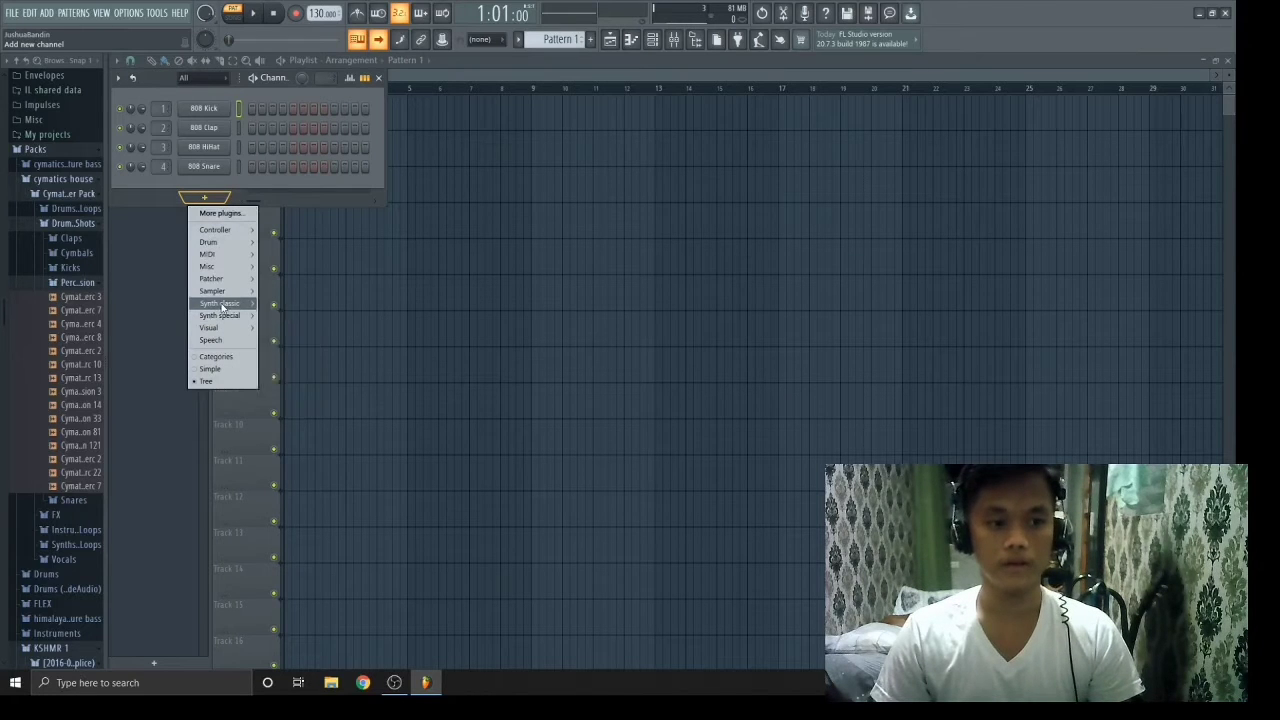
pyautogui.moveTo(224, 307)
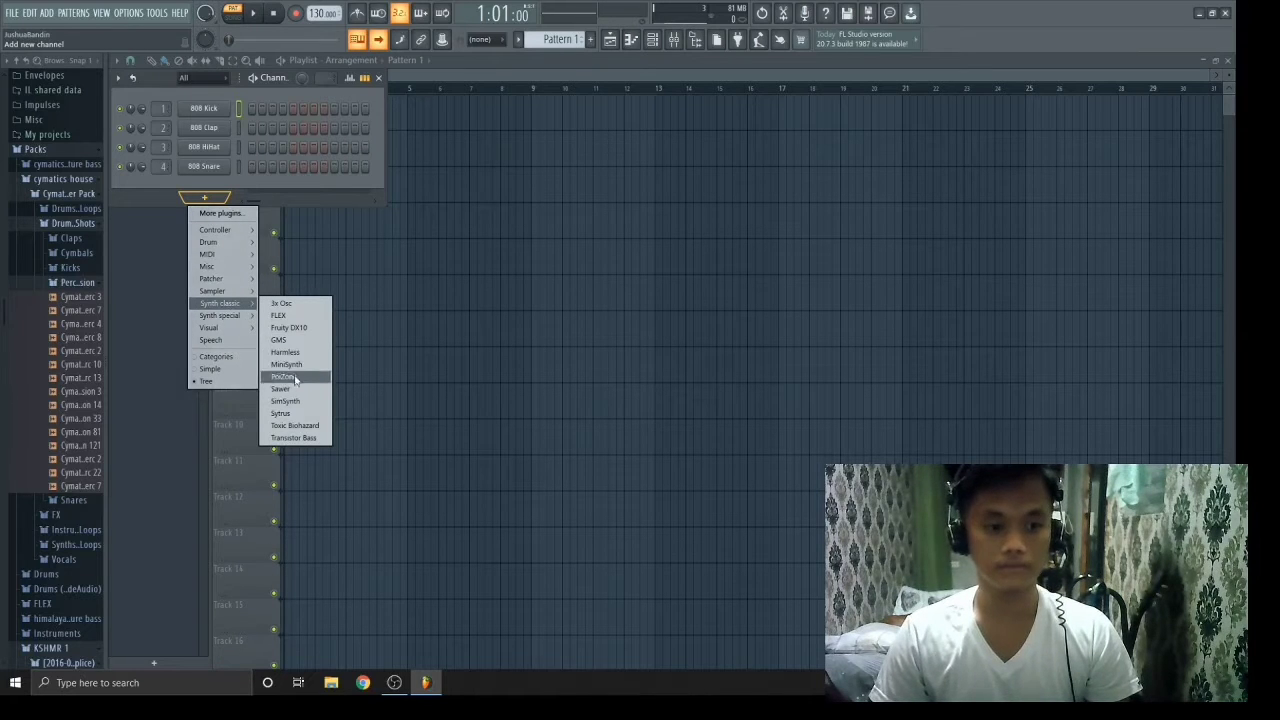
pyautogui.click(287, 413)
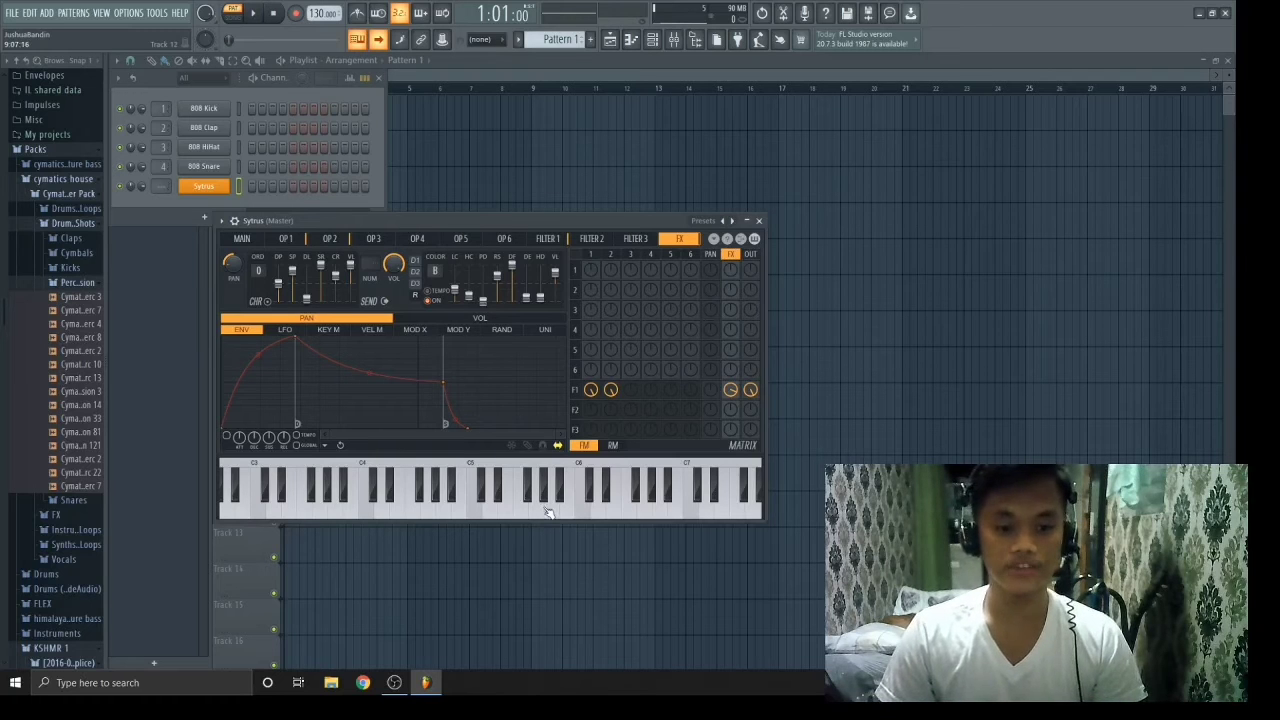
pyautogui.click(444, 508)
pyautogui.click(381, 506)
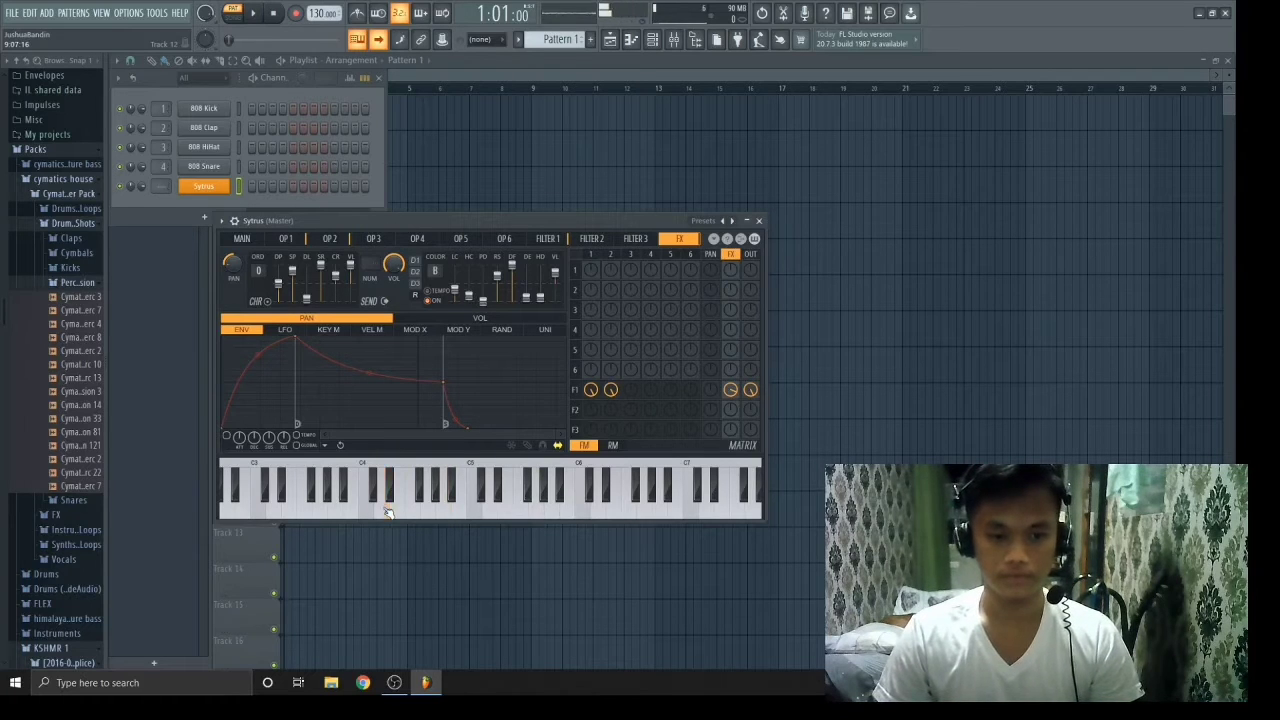
# Turn off the reverb and the first delay on Sytrus's FX page and audition the dry sound.
pyautogui.click(423, 292)
pyautogui.click(427, 290)
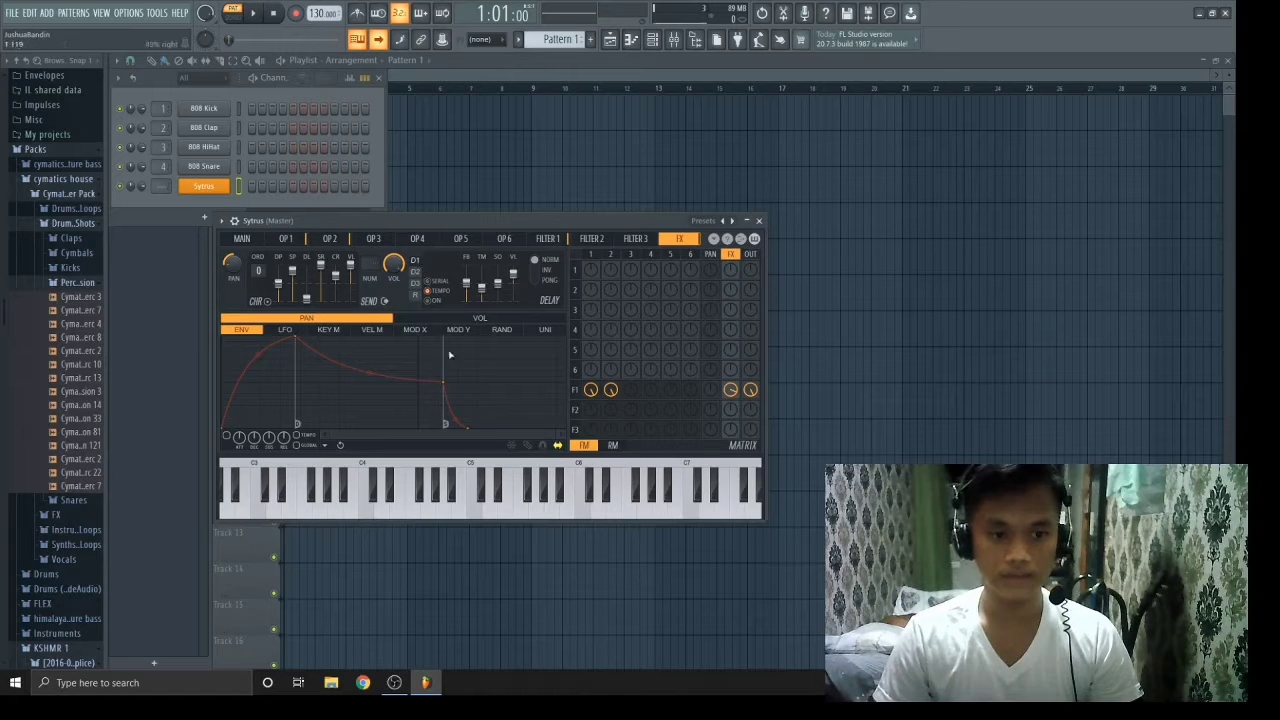
pyautogui.click(572, 500)
pyautogui.click(404, 505)
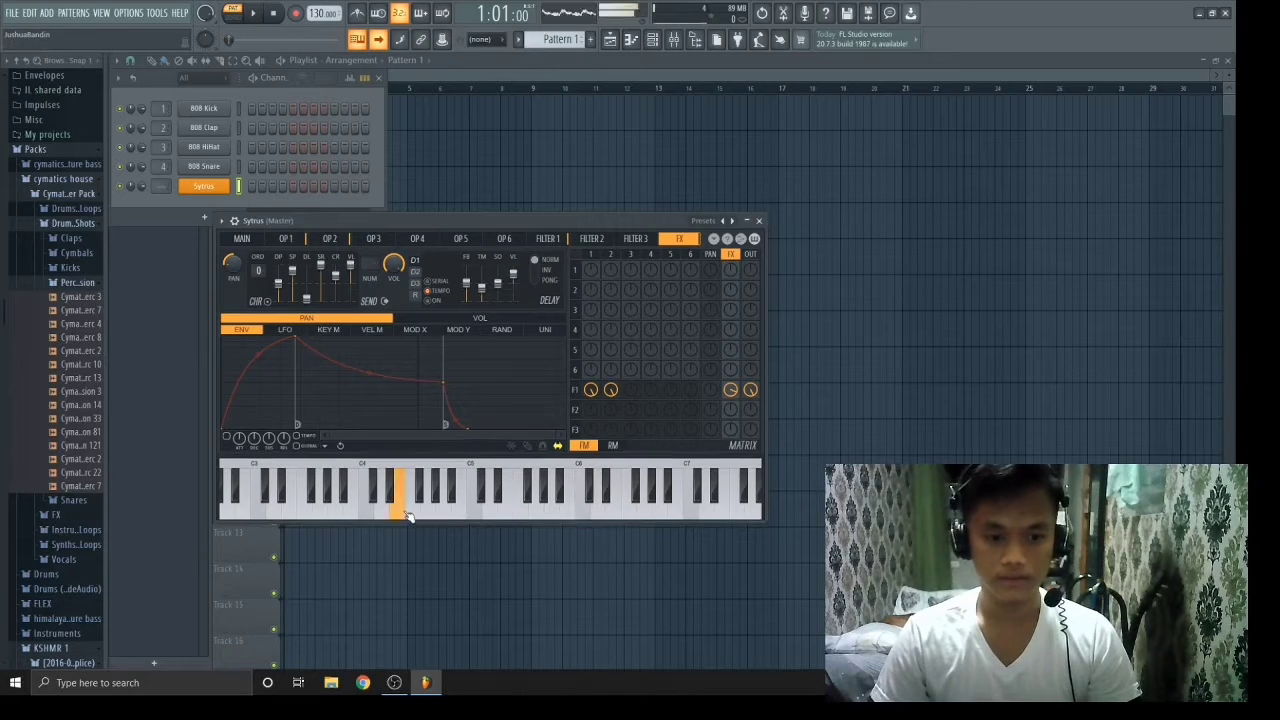
# Bring back the channel rack, select the Sytrus channel and open its piano roll.
pyautogui.click(582, 531)
pyautogui.rightClick(586, 546)
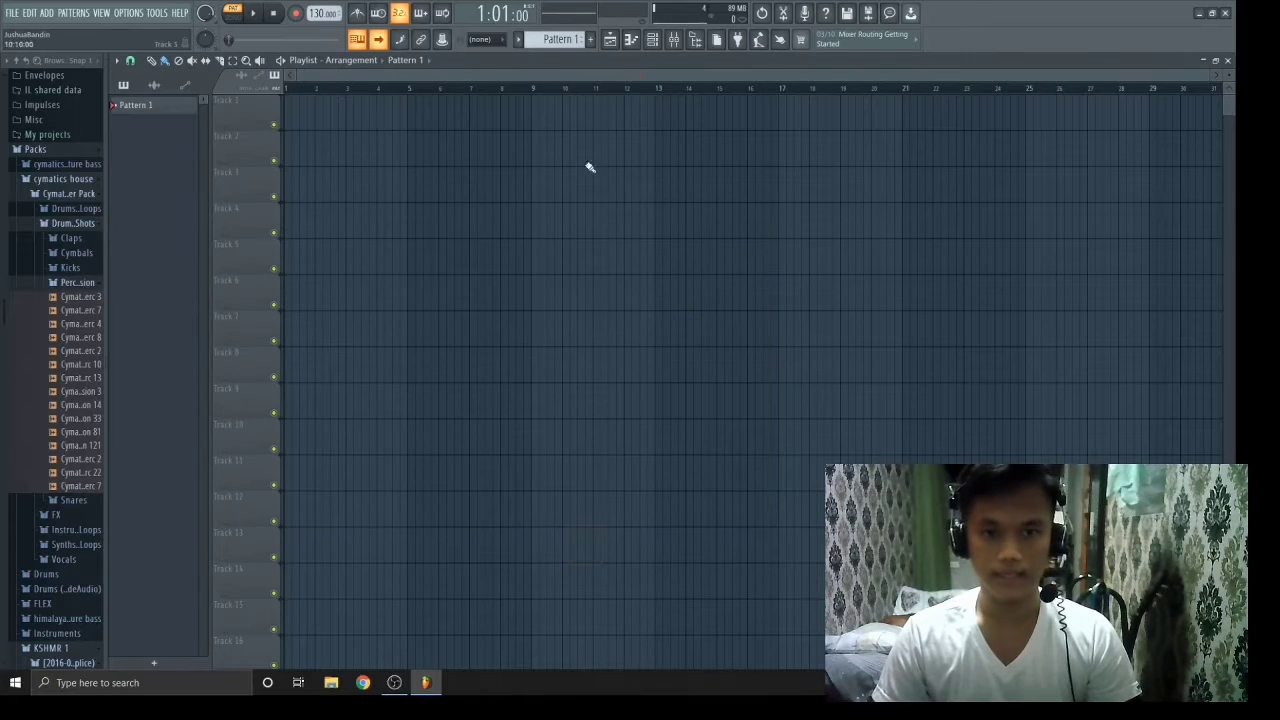
pyautogui.click(660, 42)
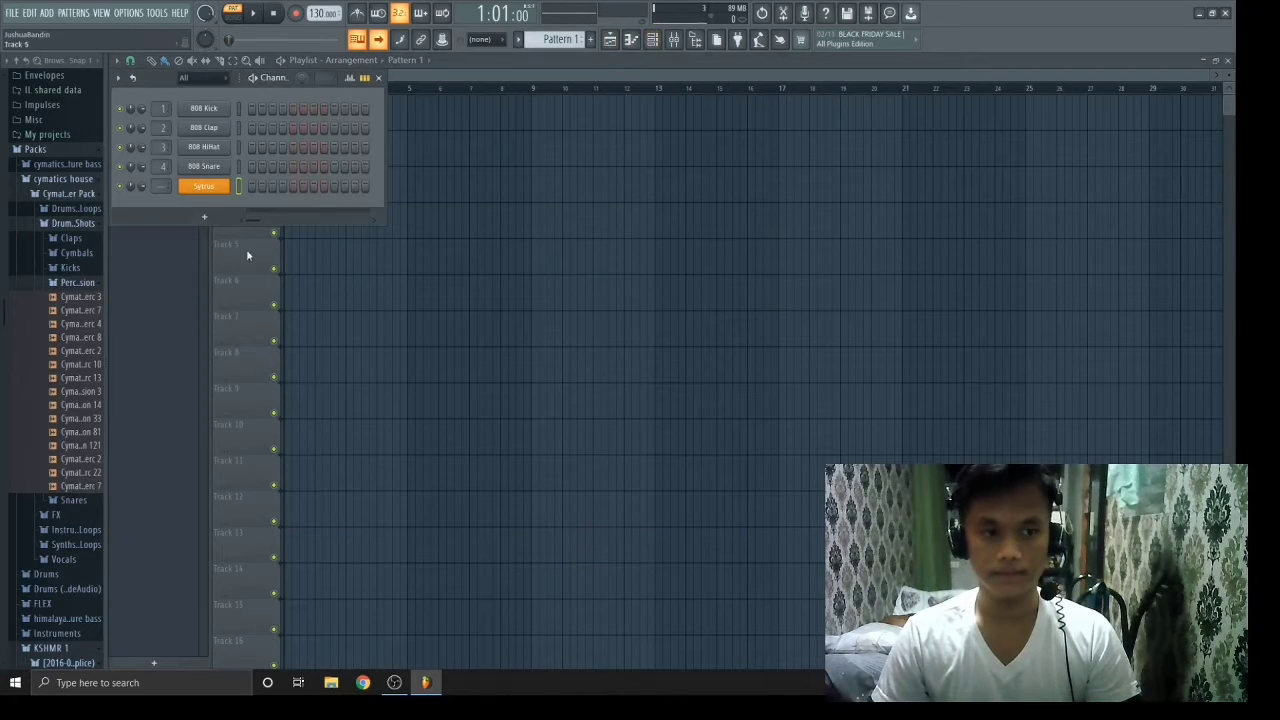
pyautogui.click(205, 188)
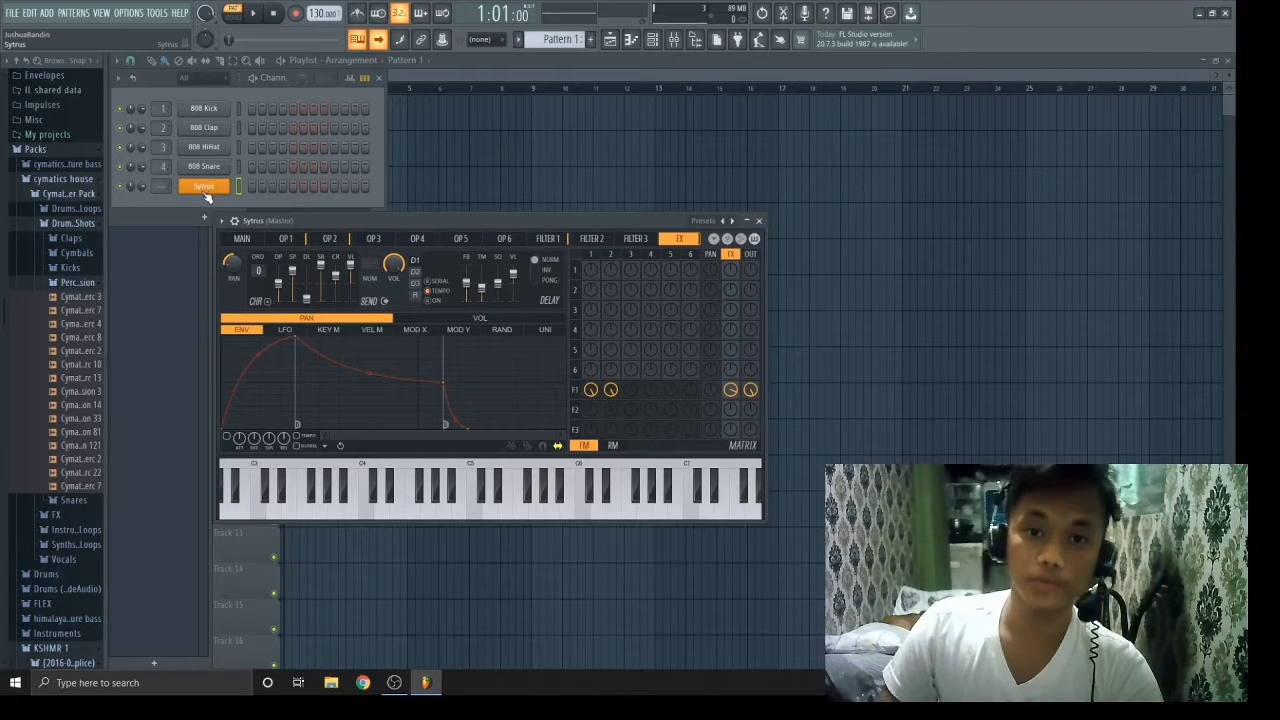
pyautogui.press('F7')
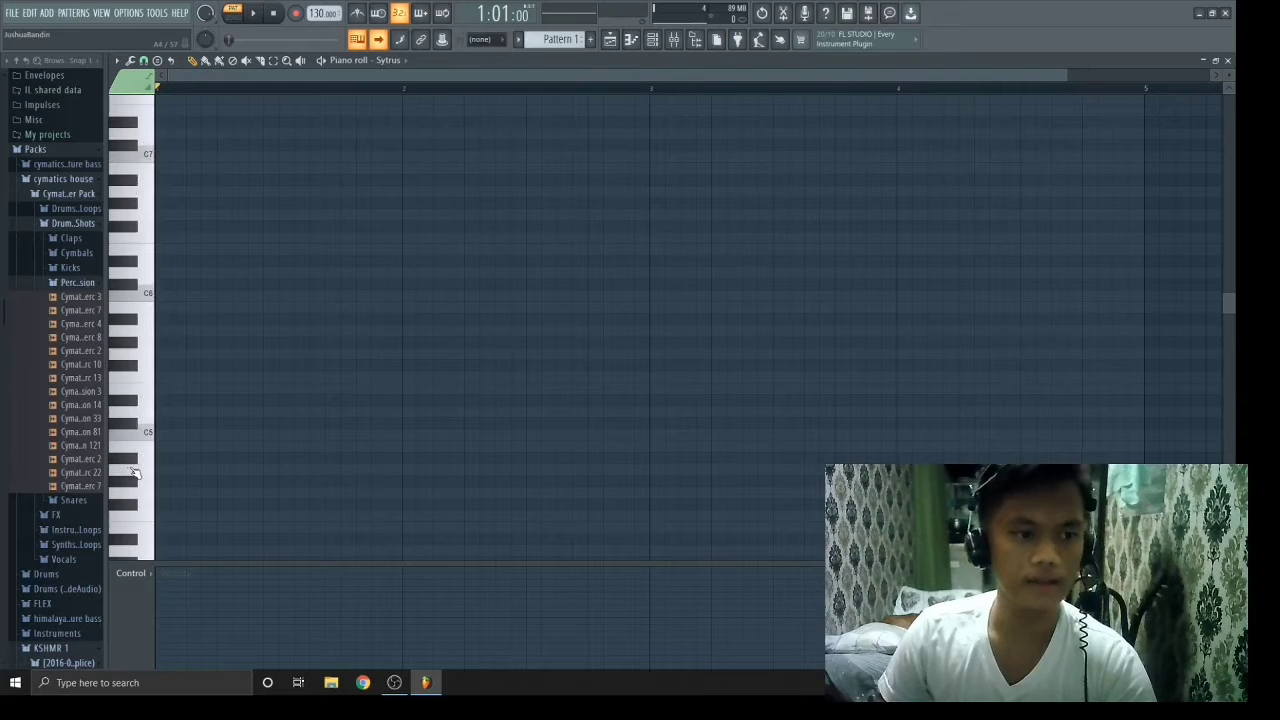
pyautogui.click(224, 330)
pyautogui.moveTo(247, 330); pyautogui.dragTo(224, 330)
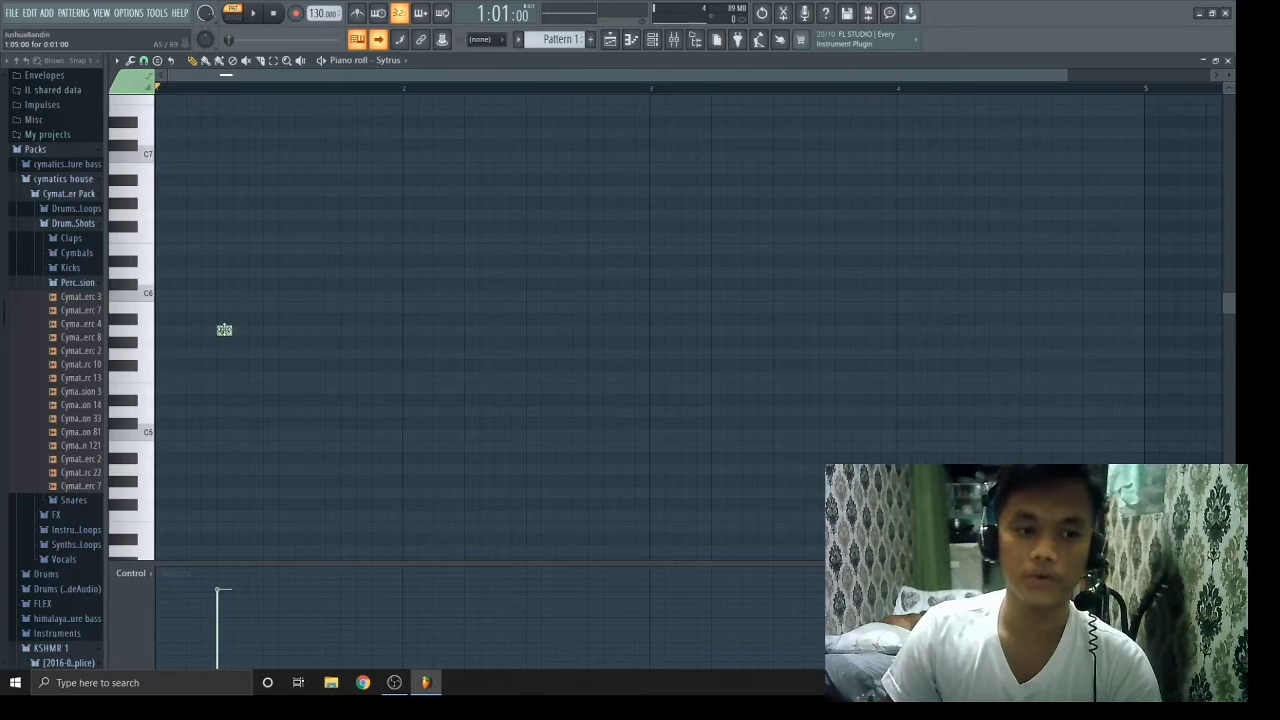
pyautogui.scroll(3, 224, 330)
pyautogui.click(223, 178)
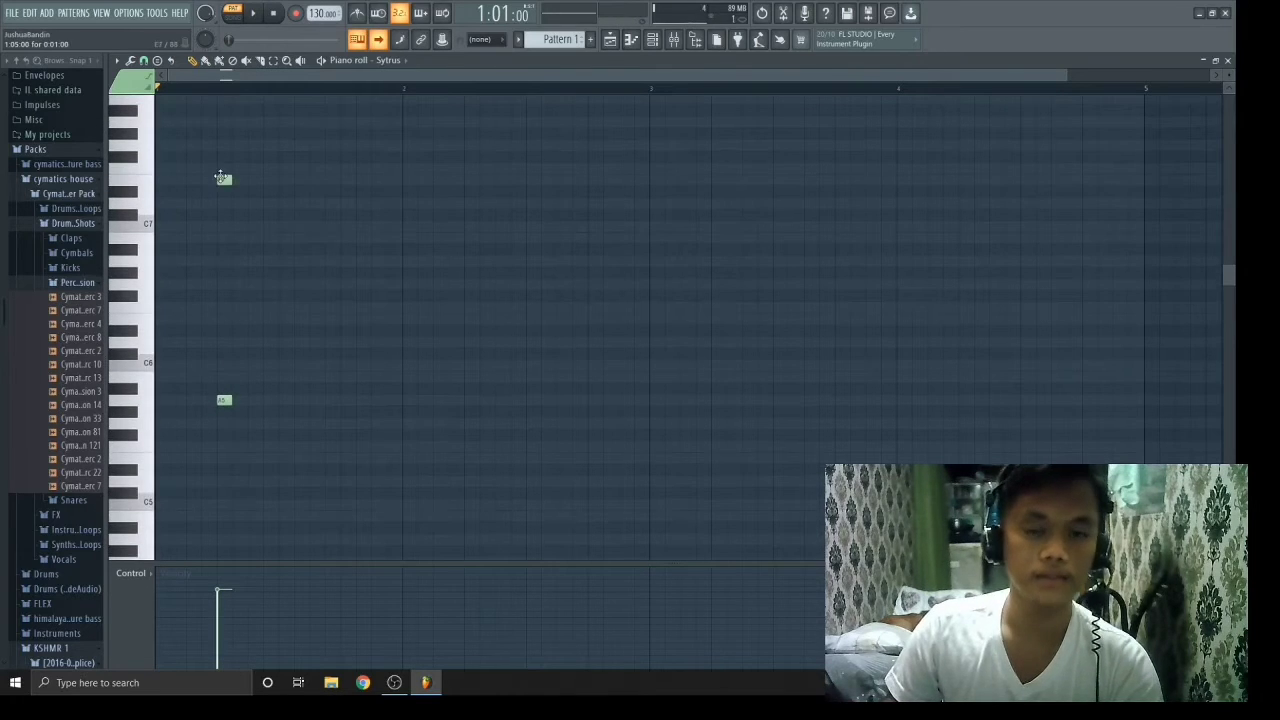
pyautogui.rightClick(223, 178)
pyautogui.scroll(-6, 240, 200)
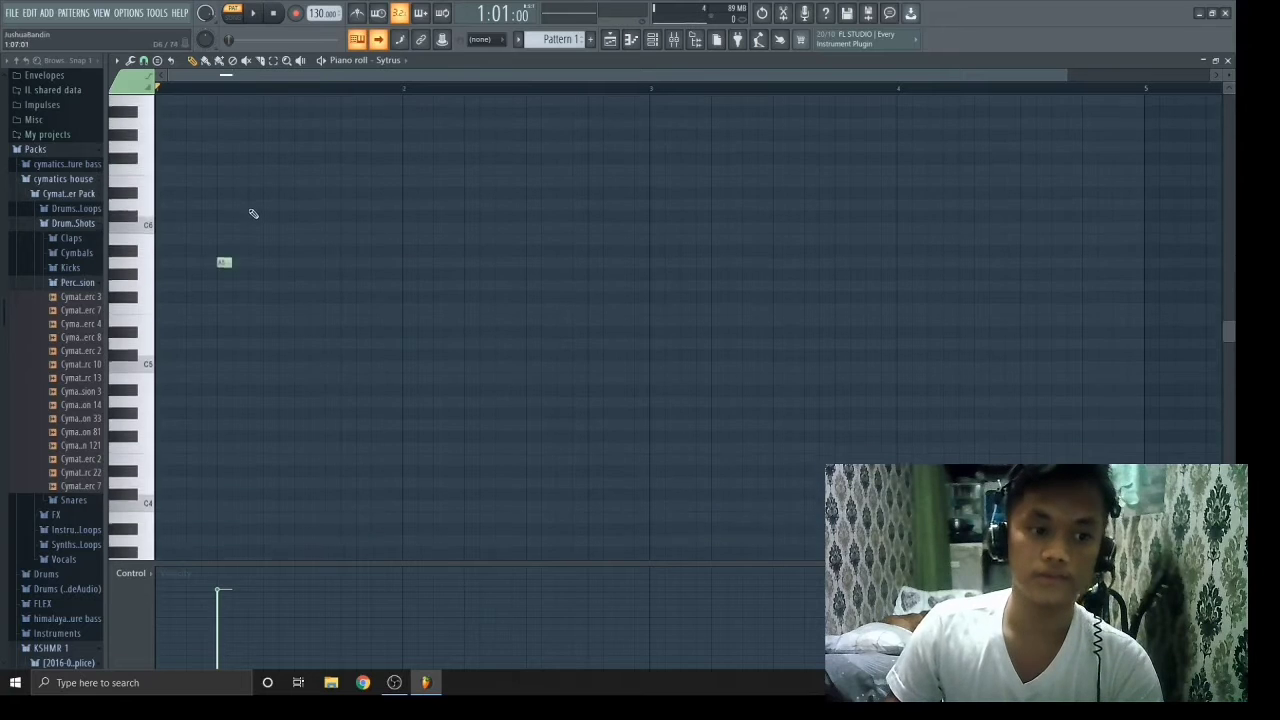
pyautogui.scroll(-6, 253, 213)
pyautogui.click(224, 367)
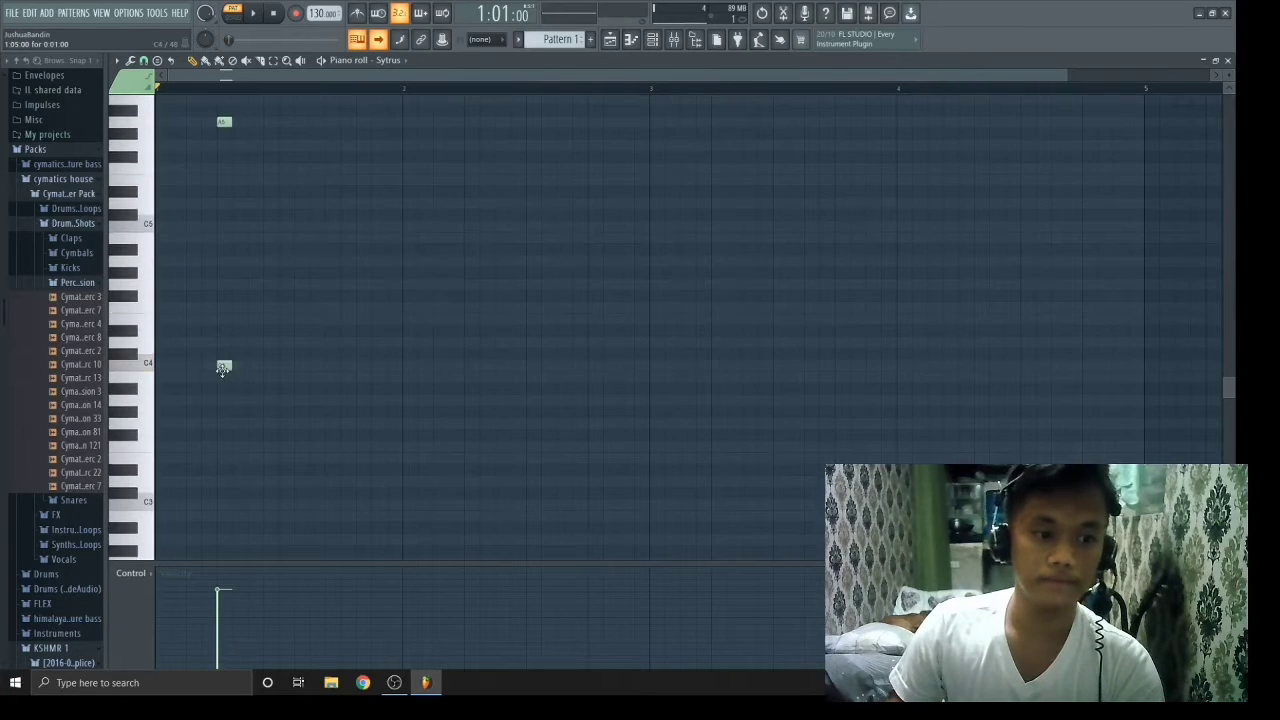
pyautogui.rightClick(224, 367)
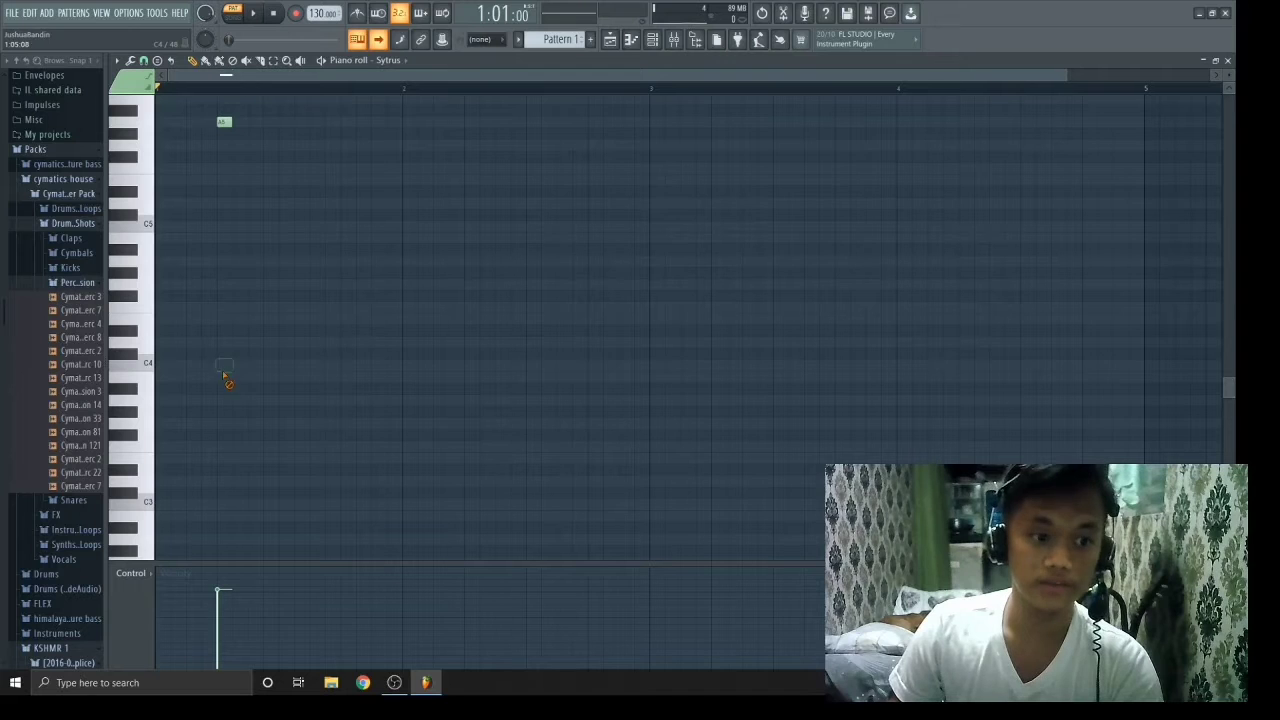
pyautogui.rightClick(224, 122)
pyautogui.scroll(6, 266, 236)
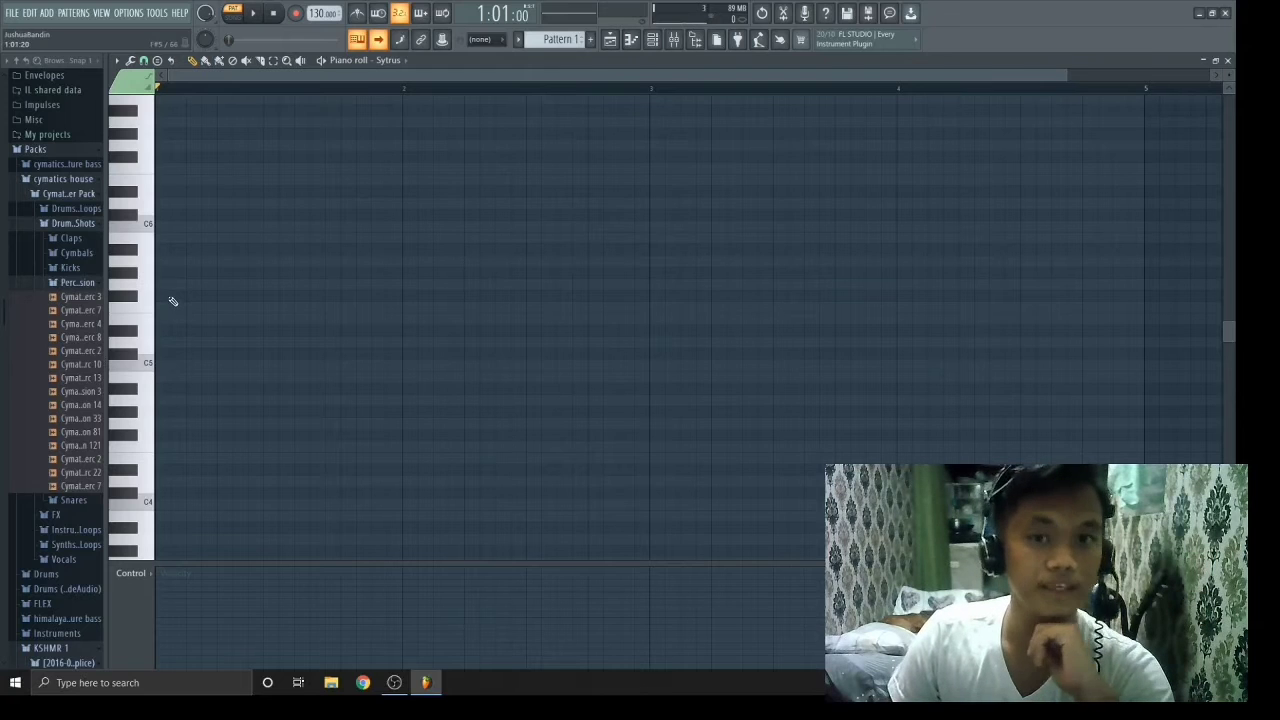
# Enter three consecutive two-step notes, D5, D6 and A5, from the start of bar 1.
pyautogui.moveTo(168, 318)
pyautogui.mouseDown()
pyautogui.moveTo(168, 355)
pyautogui.moveTo(160, 341)
pyautogui.mouseUp()
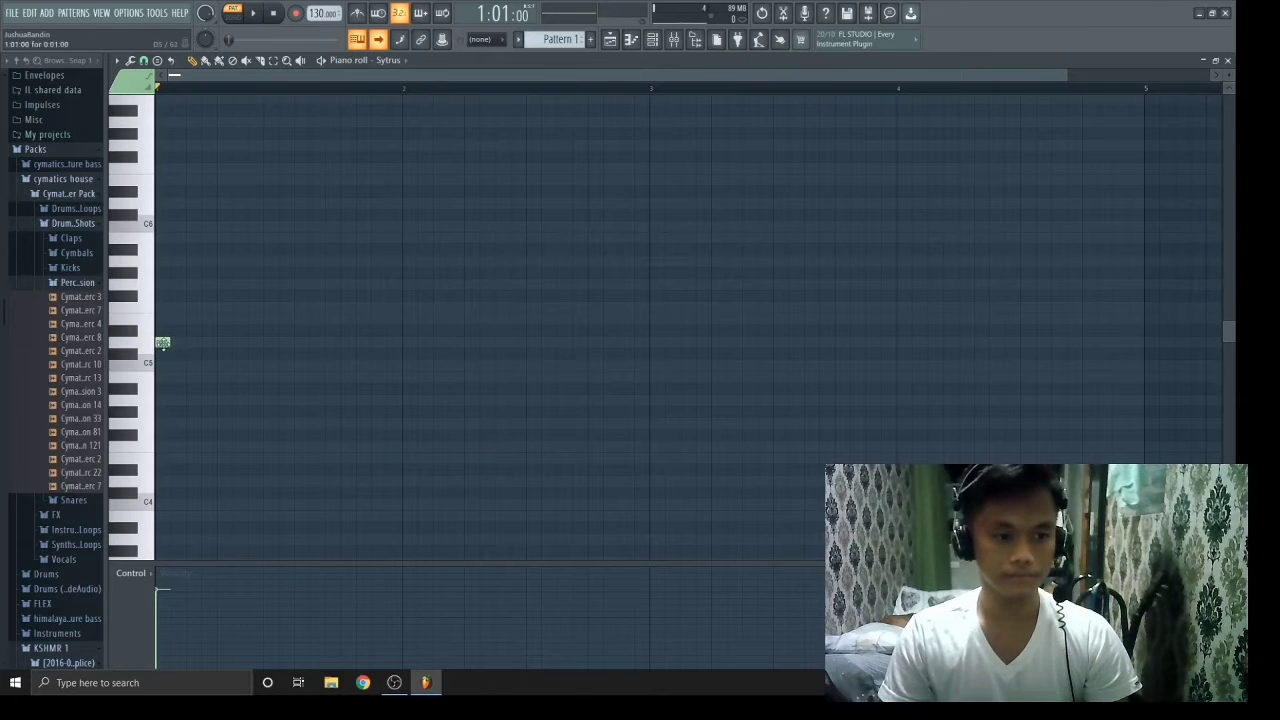
pyautogui.moveTo(170, 343); pyautogui.dragTo(185, 343)
pyautogui.moveTo(190, 262); pyautogui.dragTo(188, 204)
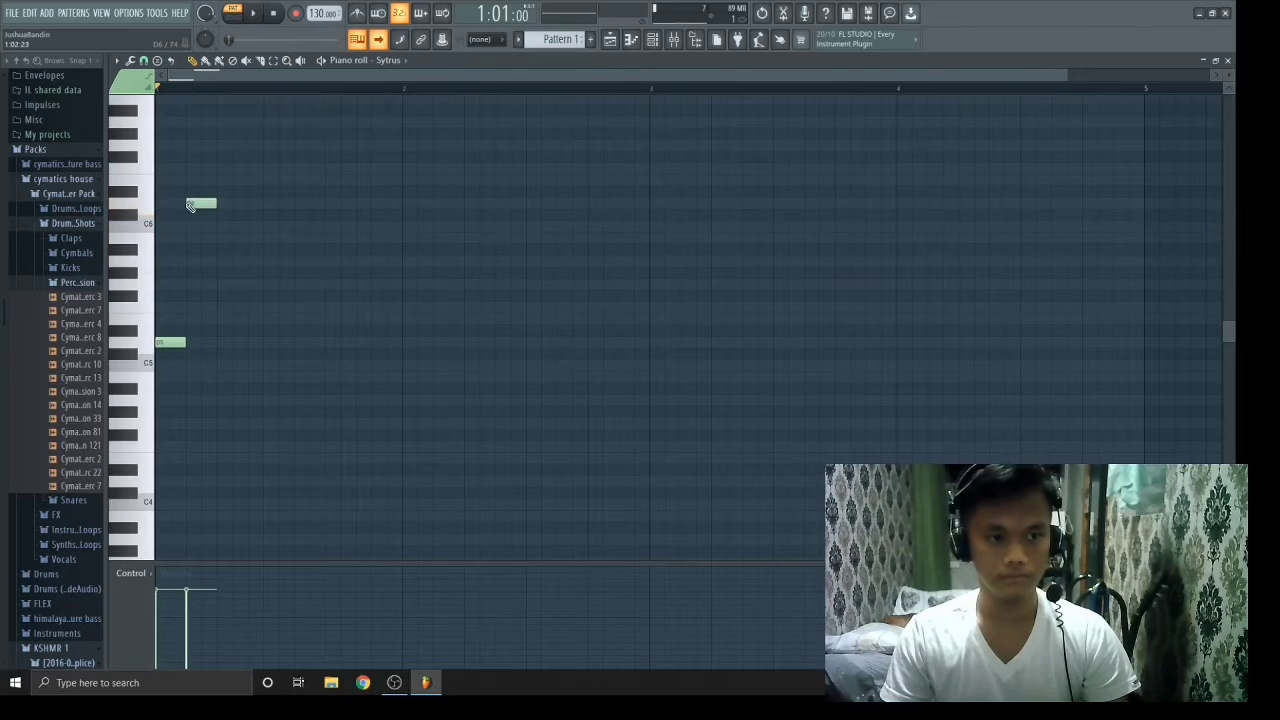
pyautogui.click(223, 283)
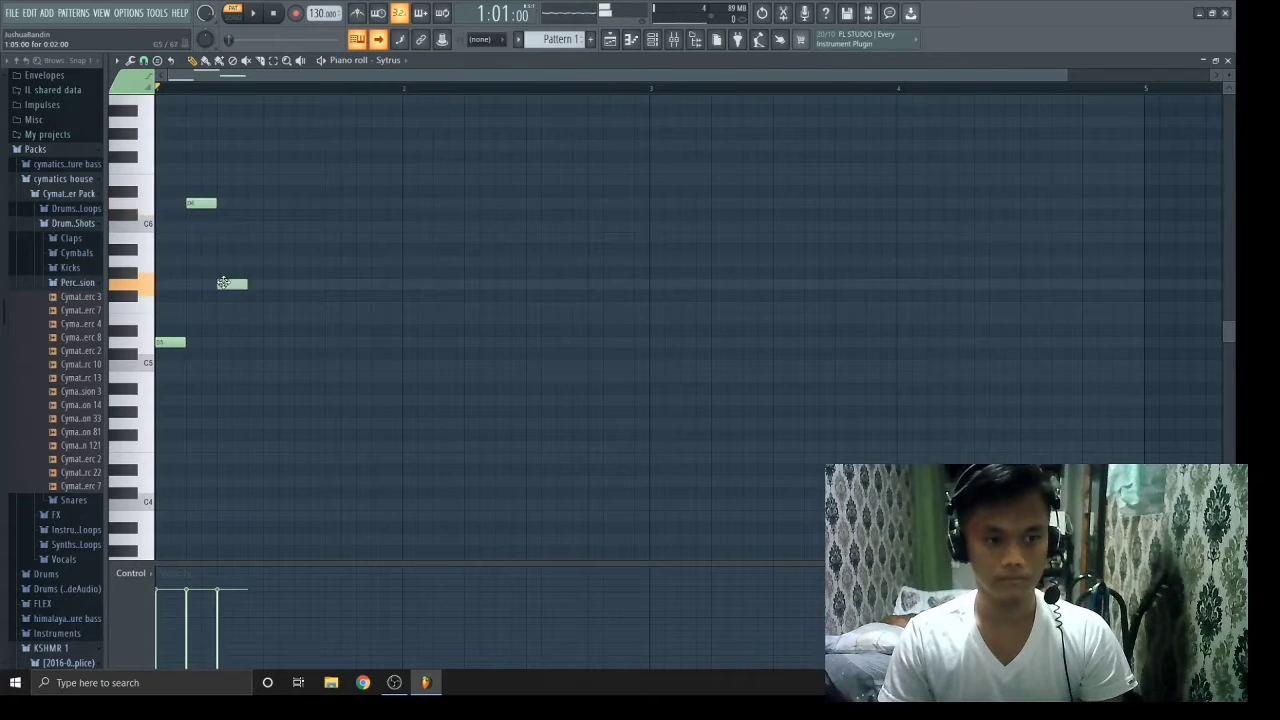
pyautogui.press('space')
pyautogui.press('space')
pyautogui.moveTo(223, 283); pyautogui.dragTo(223, 259)
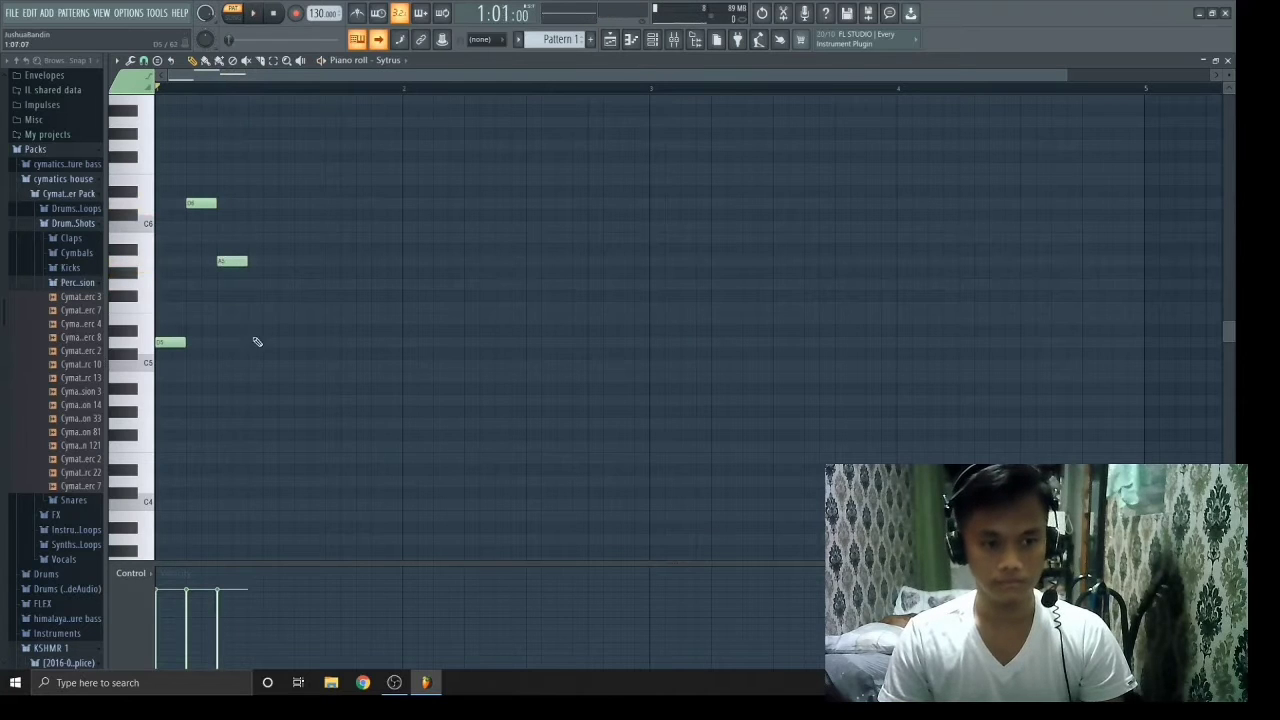
# Fill the rest of bar 1 with two-step notes D5, F#5, D5, A5 and D5, and play back the bar.
pyautogui.click(257, 342)
pyautogui.click(280, 260)
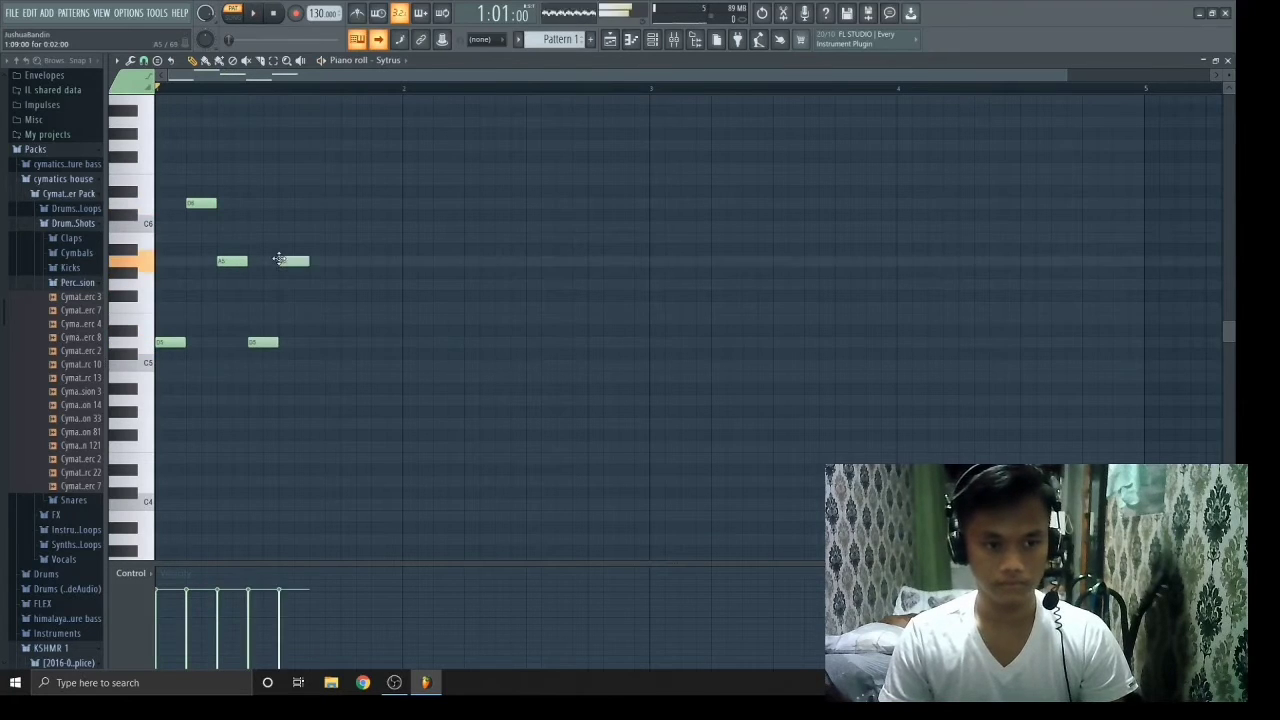
pyautogui.moveTo(280, 260); pyautogui.dragTo(279, 295)
pyautogui.click(311, 342)
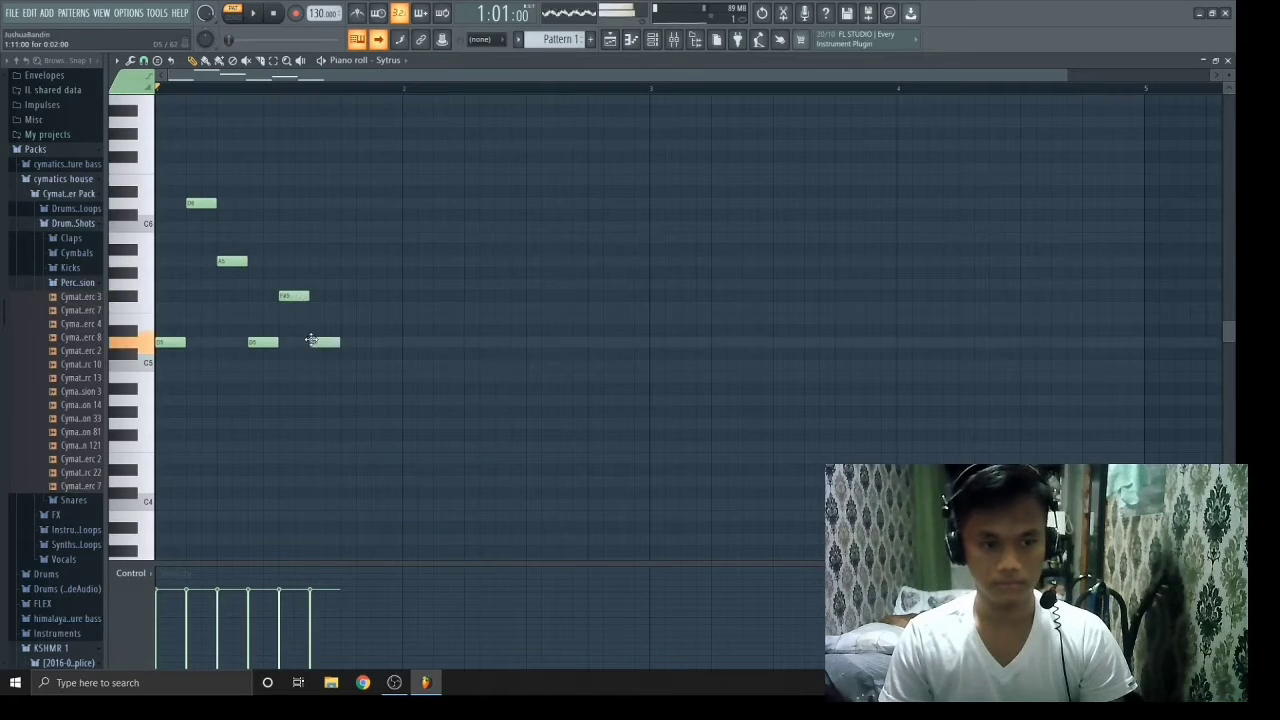
pyautogui.moveTo(344, 238); pyautogui.dragTo(345, 261)
pyautogui.click(378, 342)
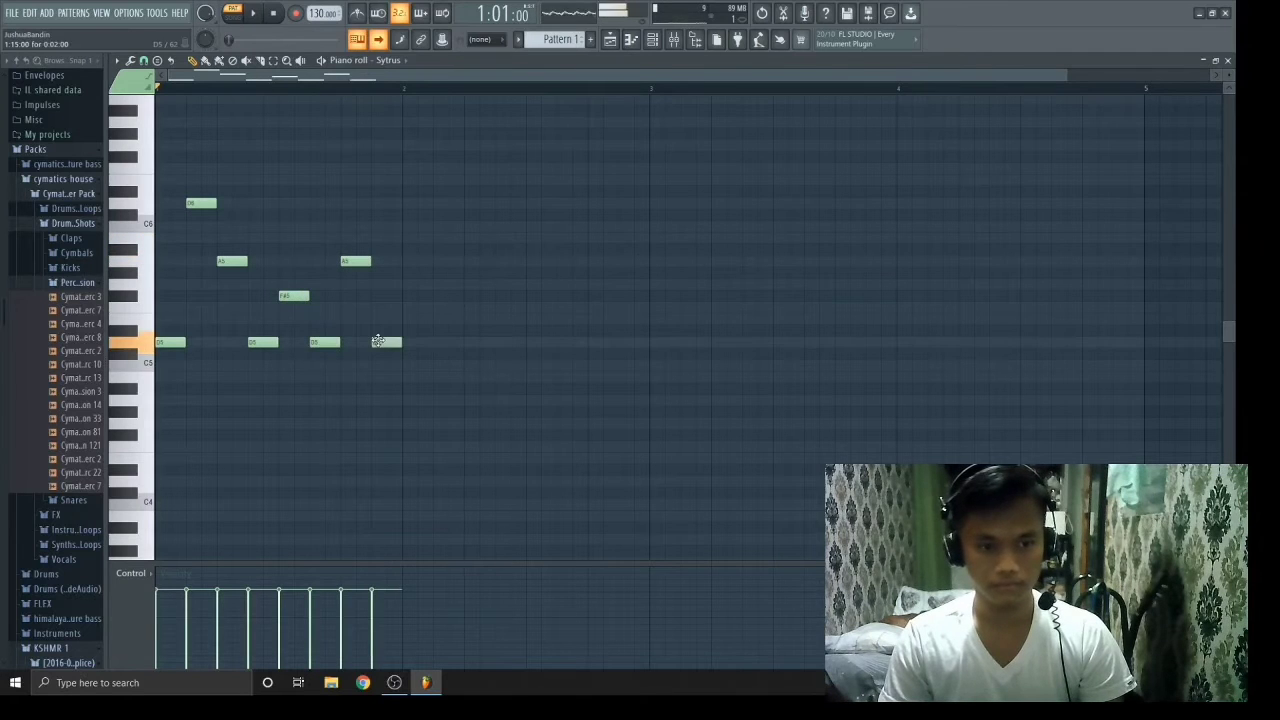
pyautogui.press('space')
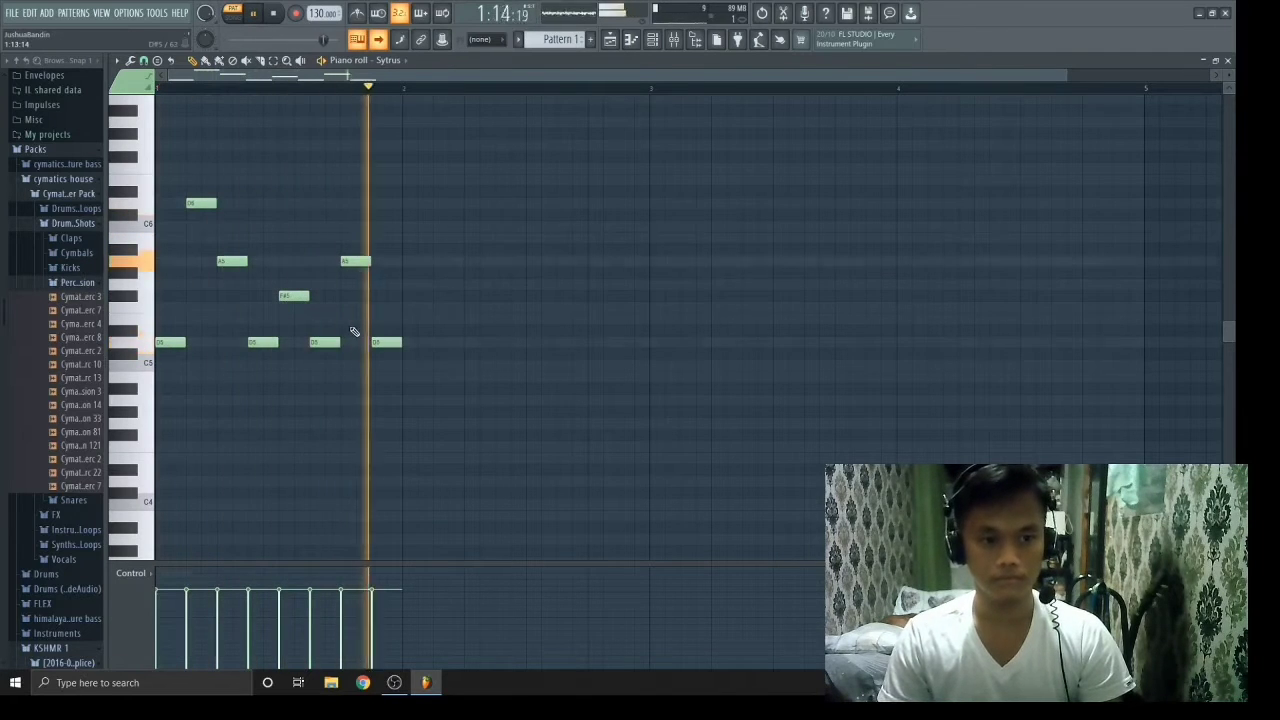
pyautogui.press('space')
# Duplicate the one-bar melody into bar 2, and copy both bars into bars 3 and 4.
pyautogui.moveTo(384, 370); pyautogui.dragTo(126, 172)
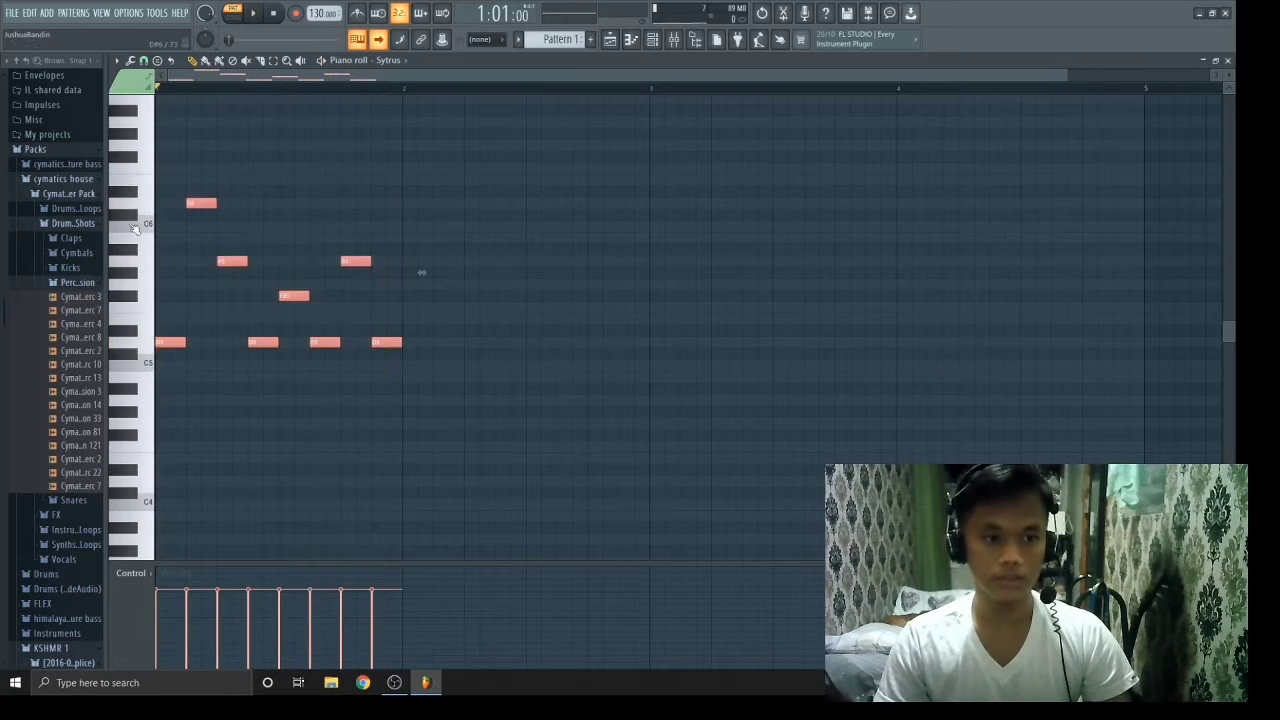
pyautogui.hotkey('ctrl', 'b')
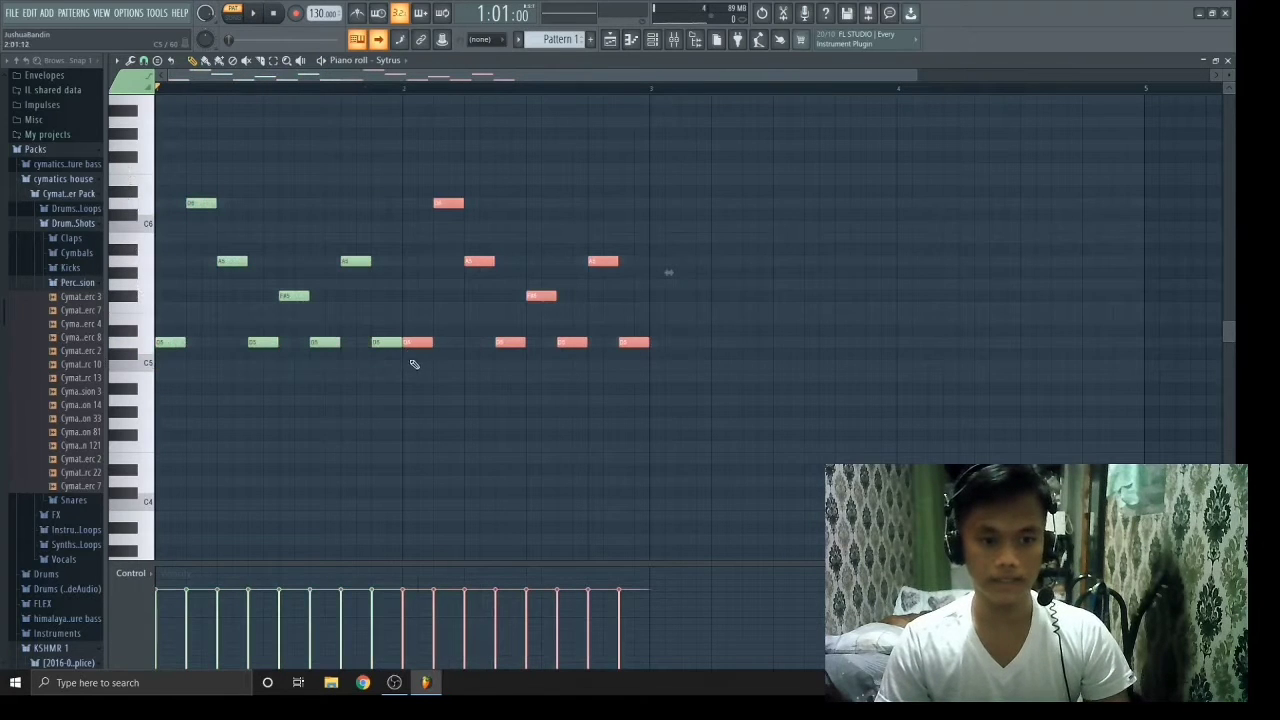
pyautogui.moveTo(392, 358); pyautogui.dragTo(174, 172)
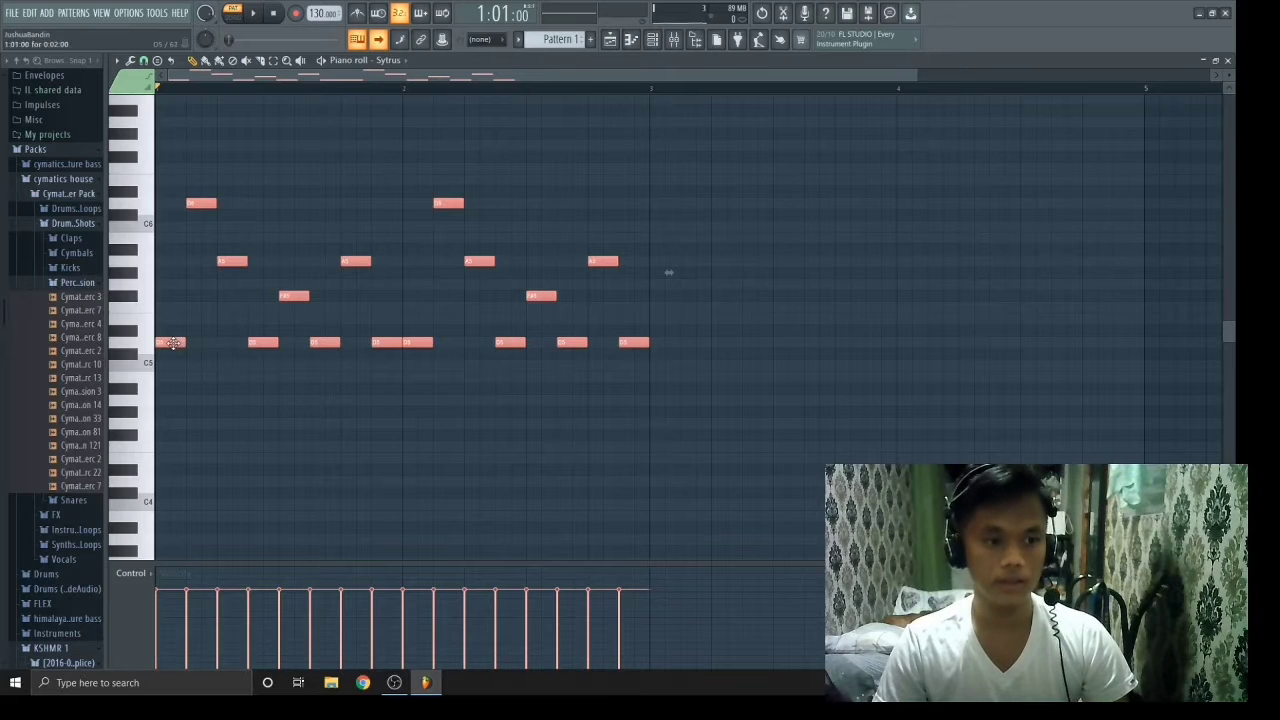
pyautogui.moveTo(172, 343); pyautogui.dragTo(668, 332)
pyautogui.click(632, 226)
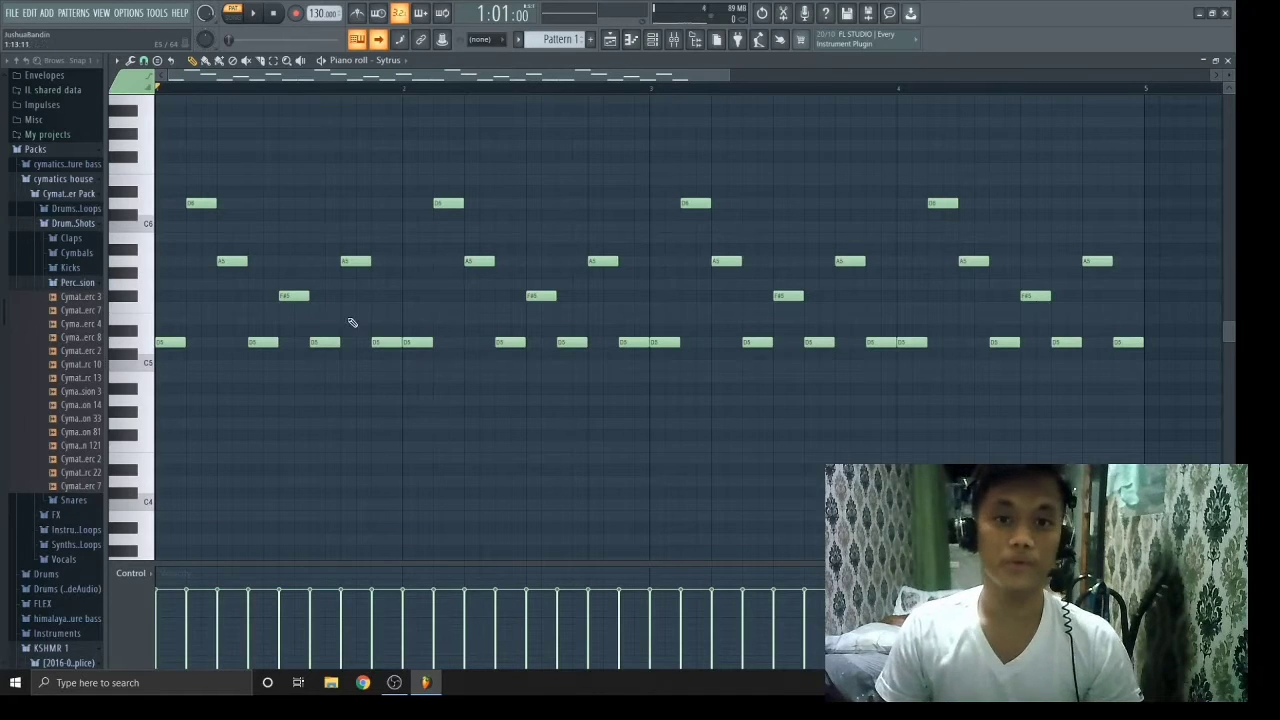
# Place Pattern 1 on Track 1 of the playlist at bar 5 and play it back from there.
pyautogui.click(610, 39)
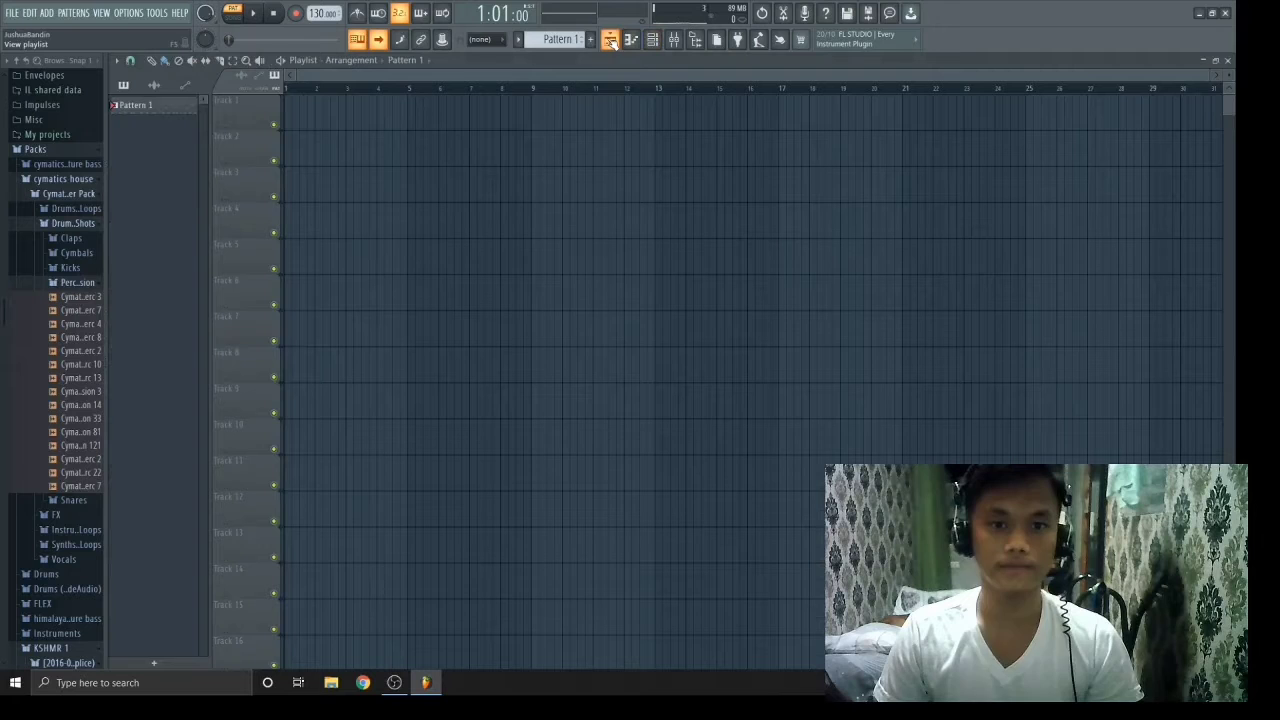
pyautogui.click(424, 116)
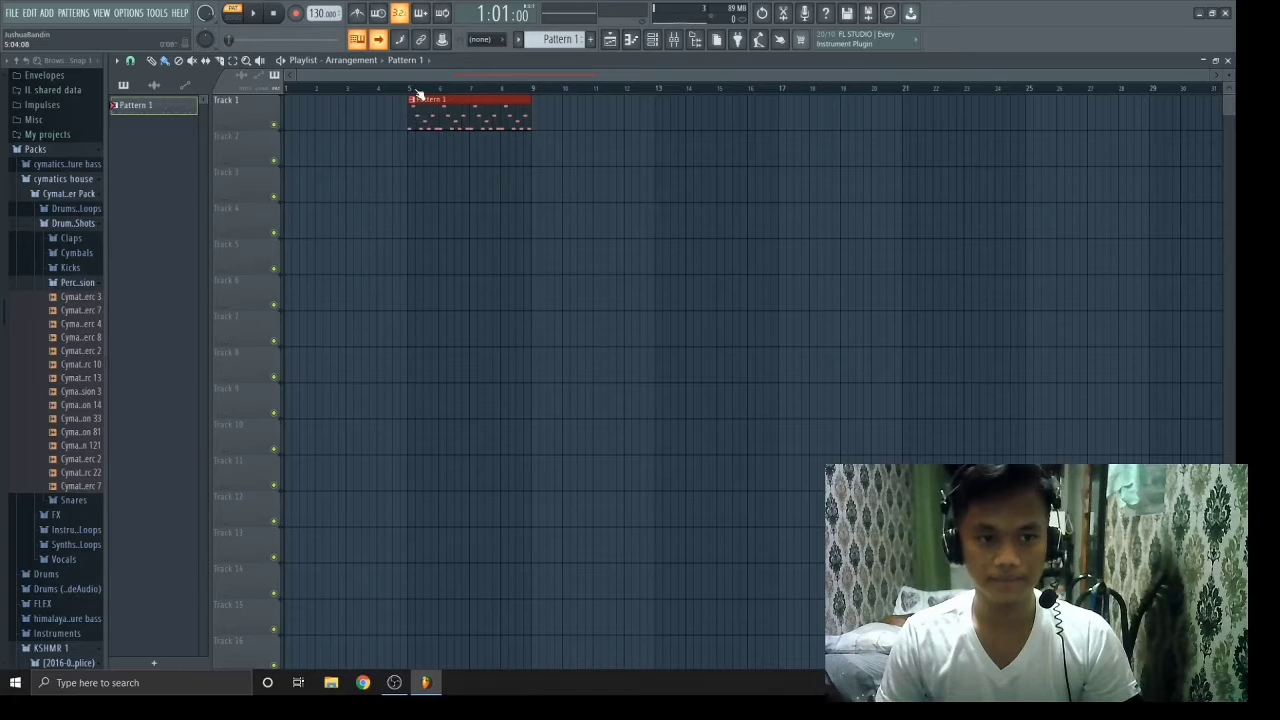
pyautogui.click(418, 92)
pyautogui.press('space')
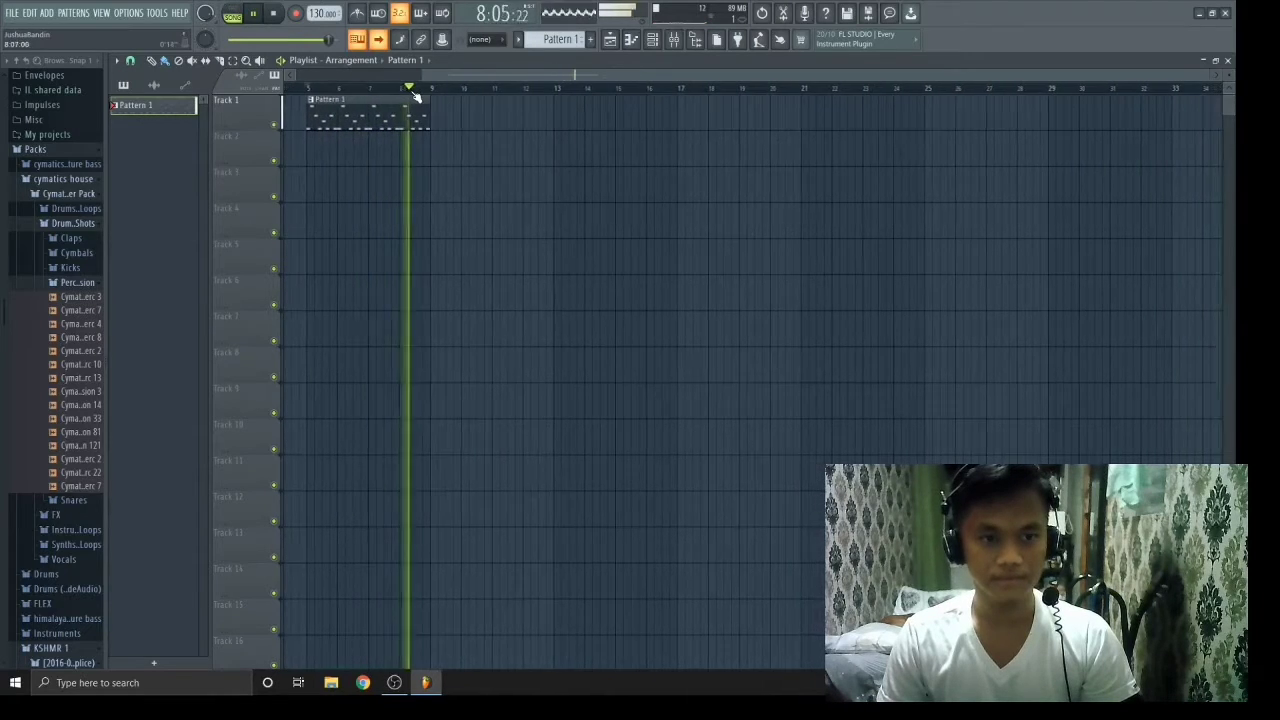
pyautogui.press('space')
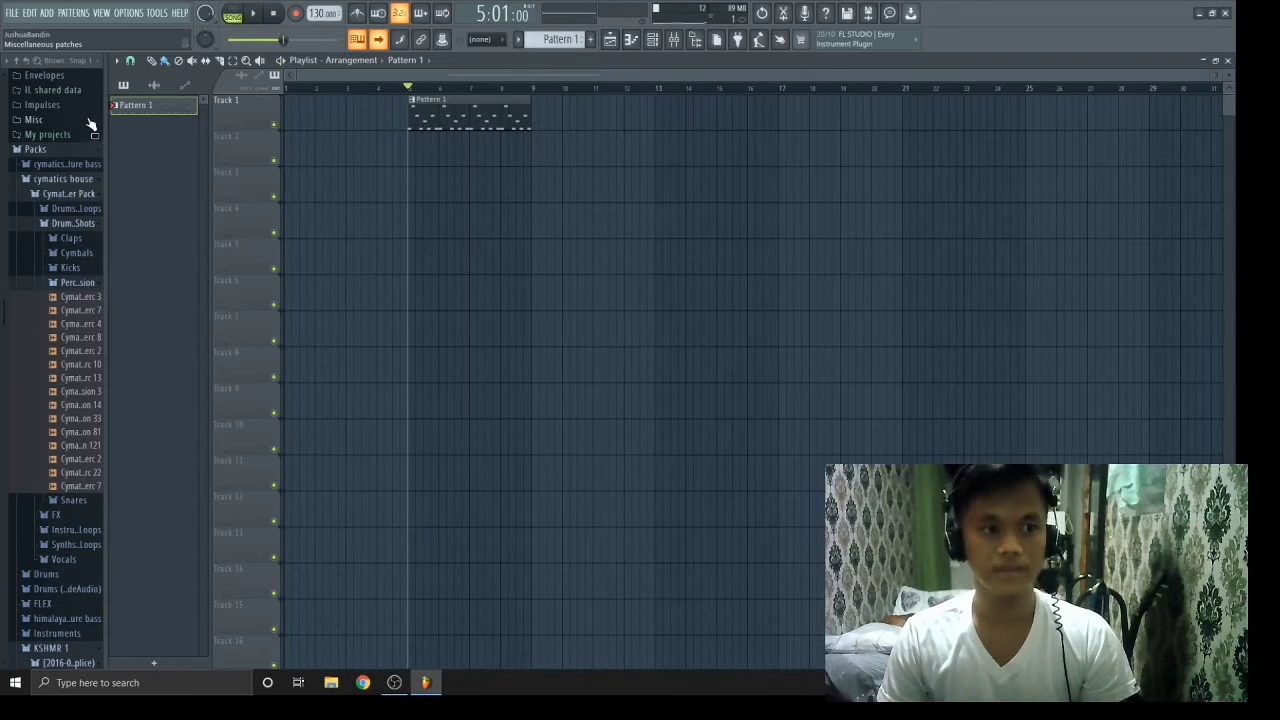
# Rename Pattern 1 to "melody".
pyautogui.rightClick(147, 106)
pyautogui.click(186, 170)
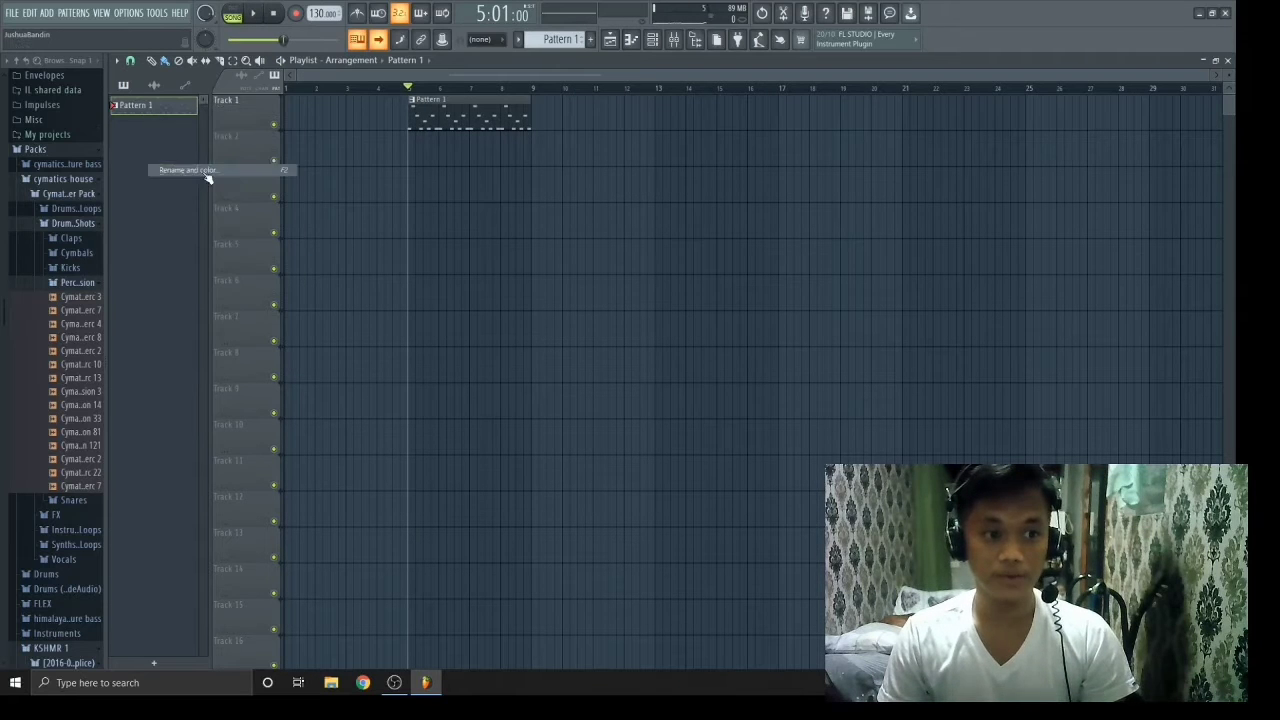
pyautogui.write('melody')
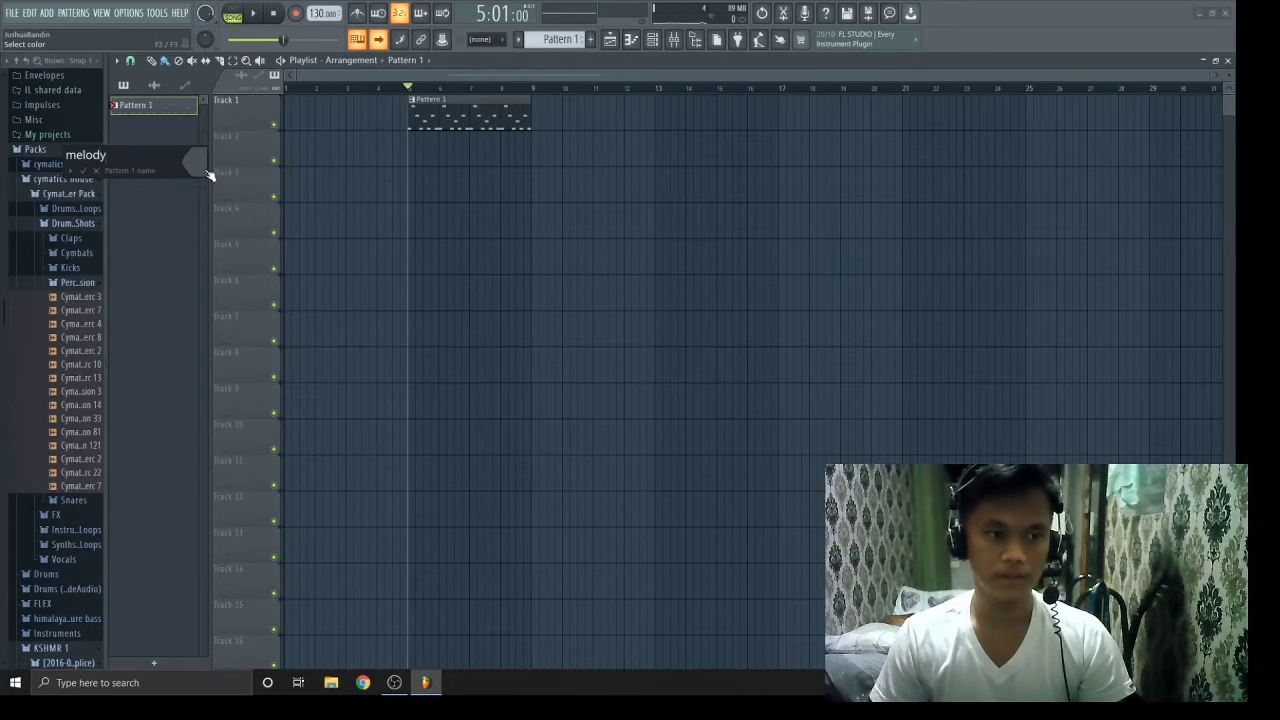
pyautogui.press('Return')
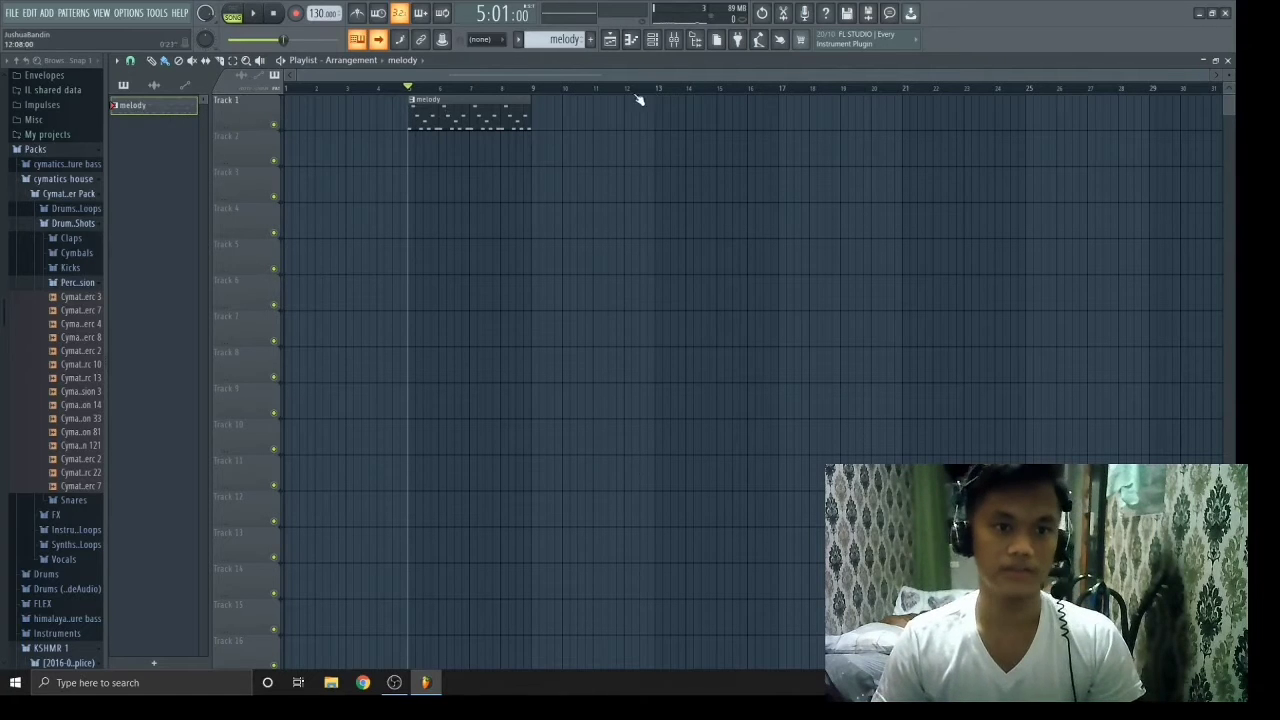
# Add a BooBass channel to the channel rack and audition a note on it.
pyautogui.click(652, 40)
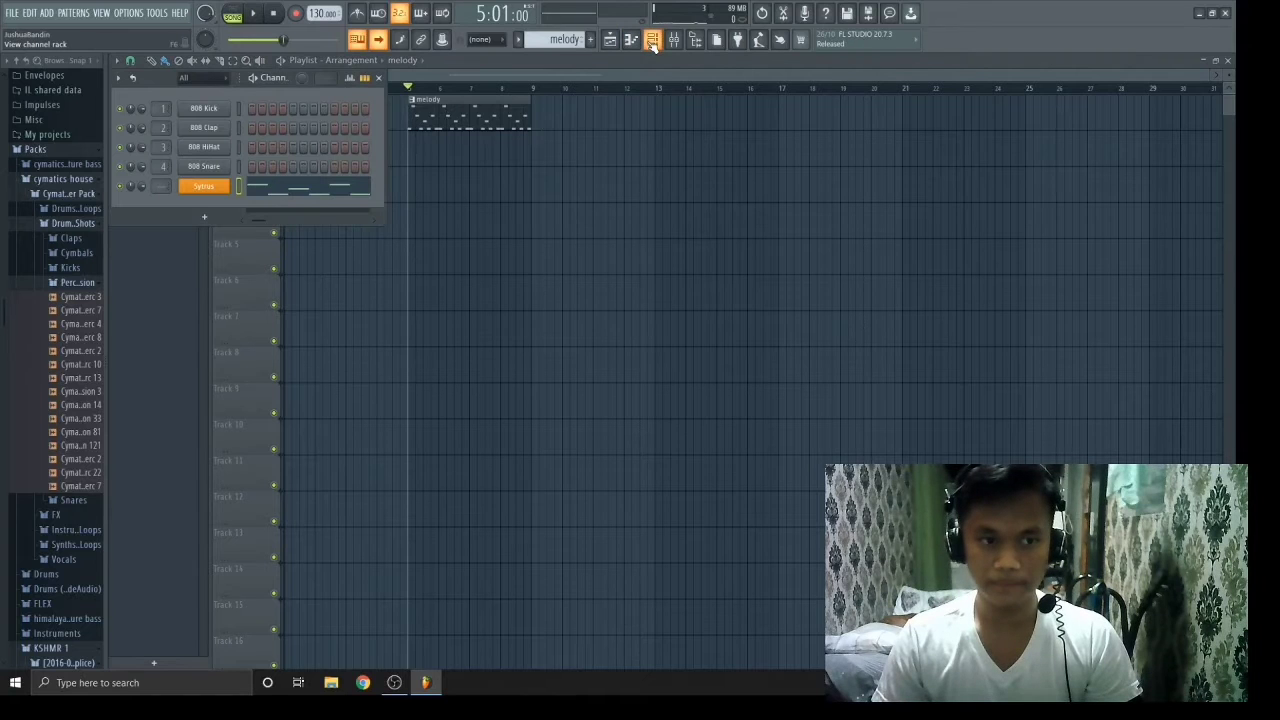
pyautogui.click(212, 222)
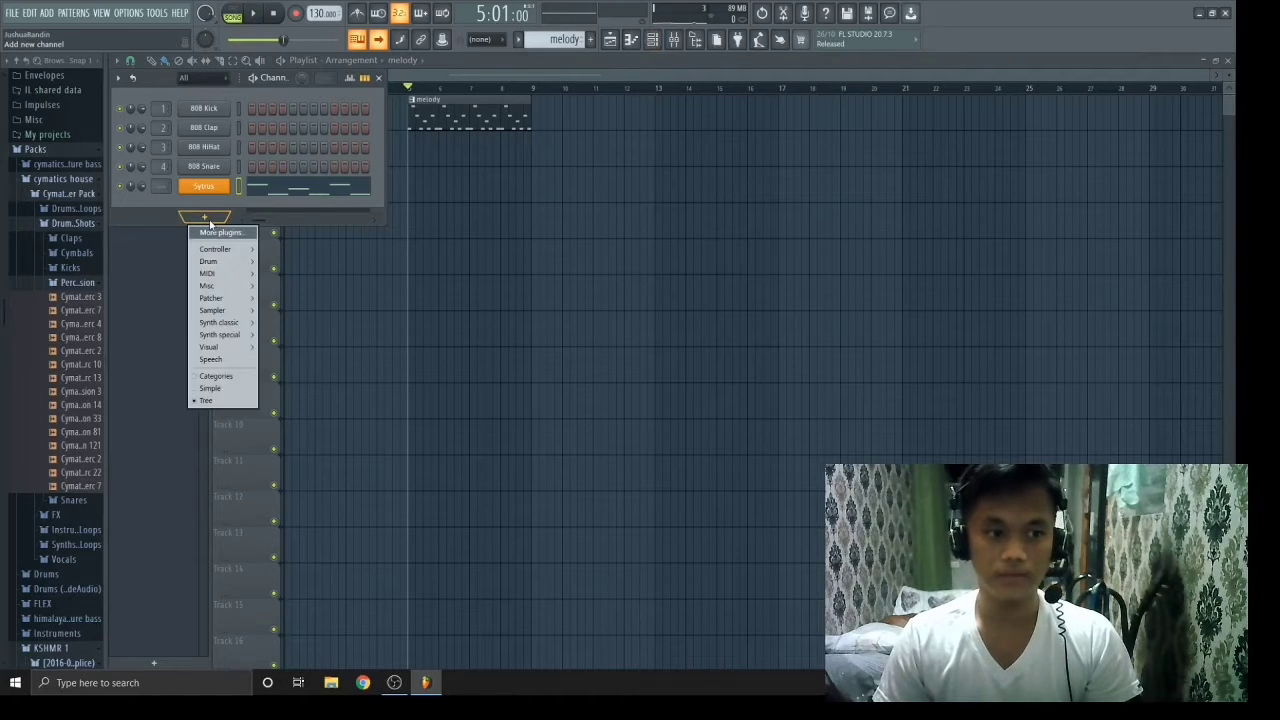
pyautogui.moveTo(214, 289)
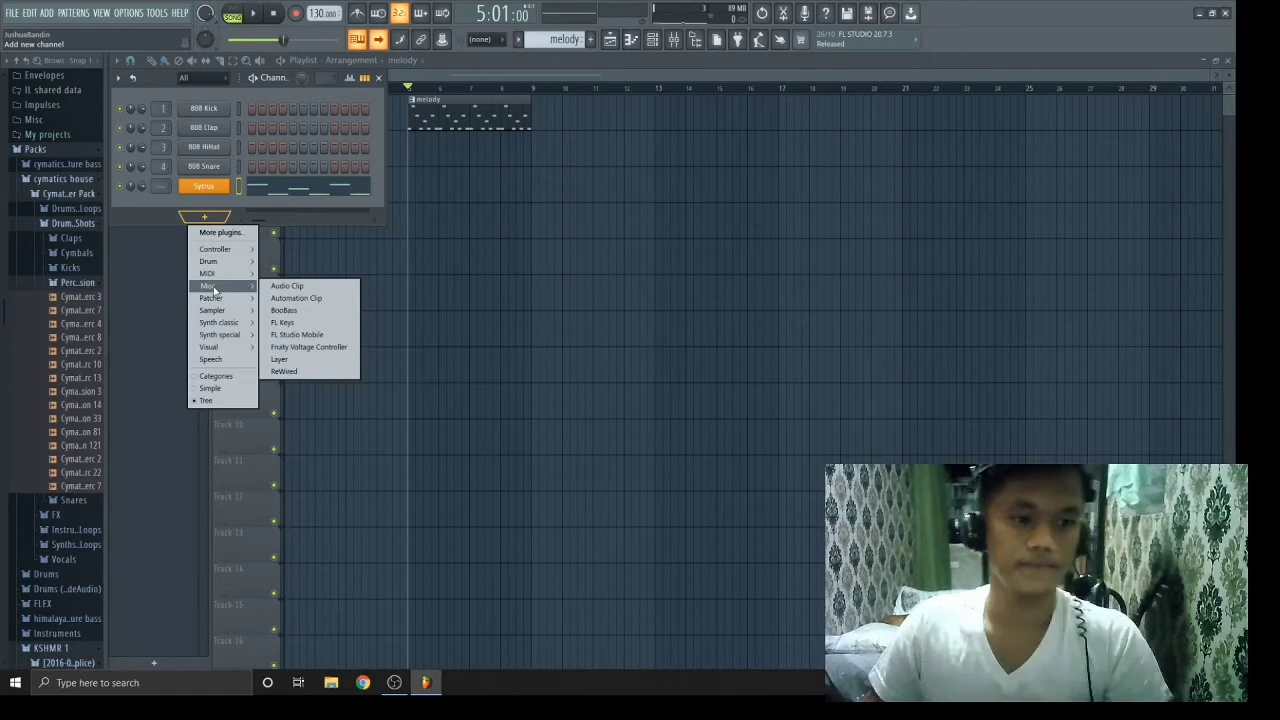
pyautogui.click(286, 311)
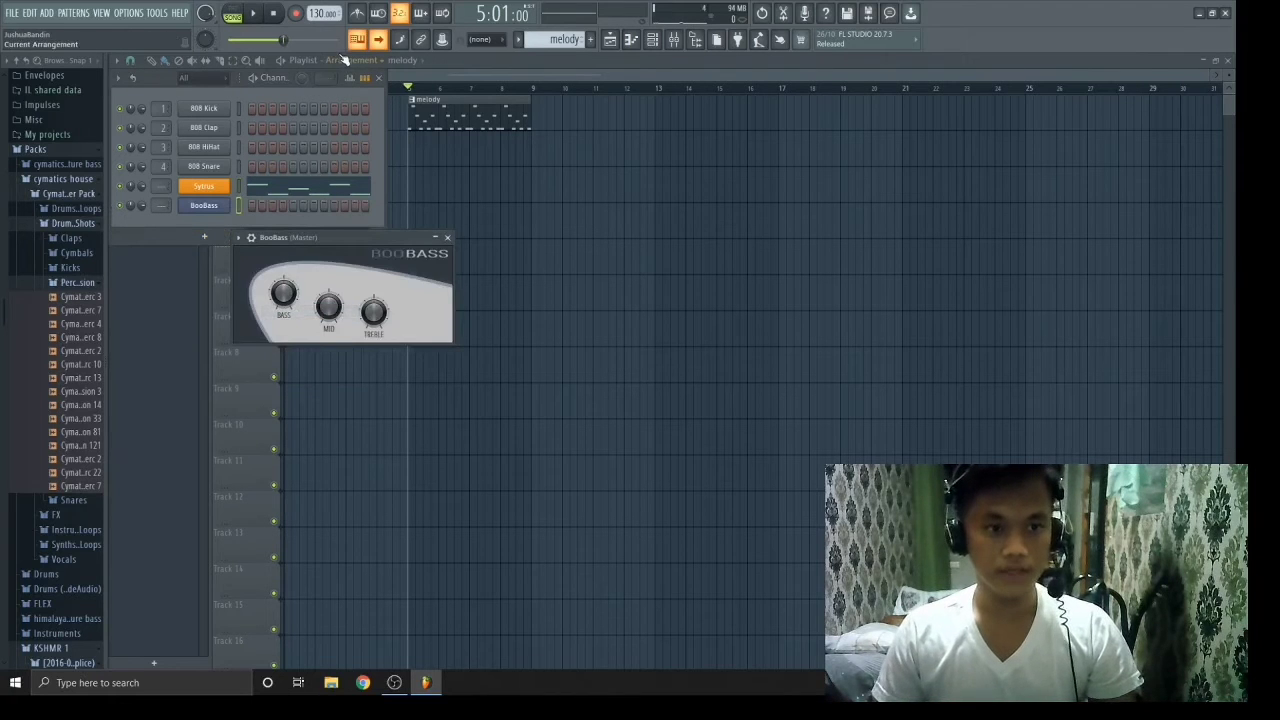
pyautogui.press('x')
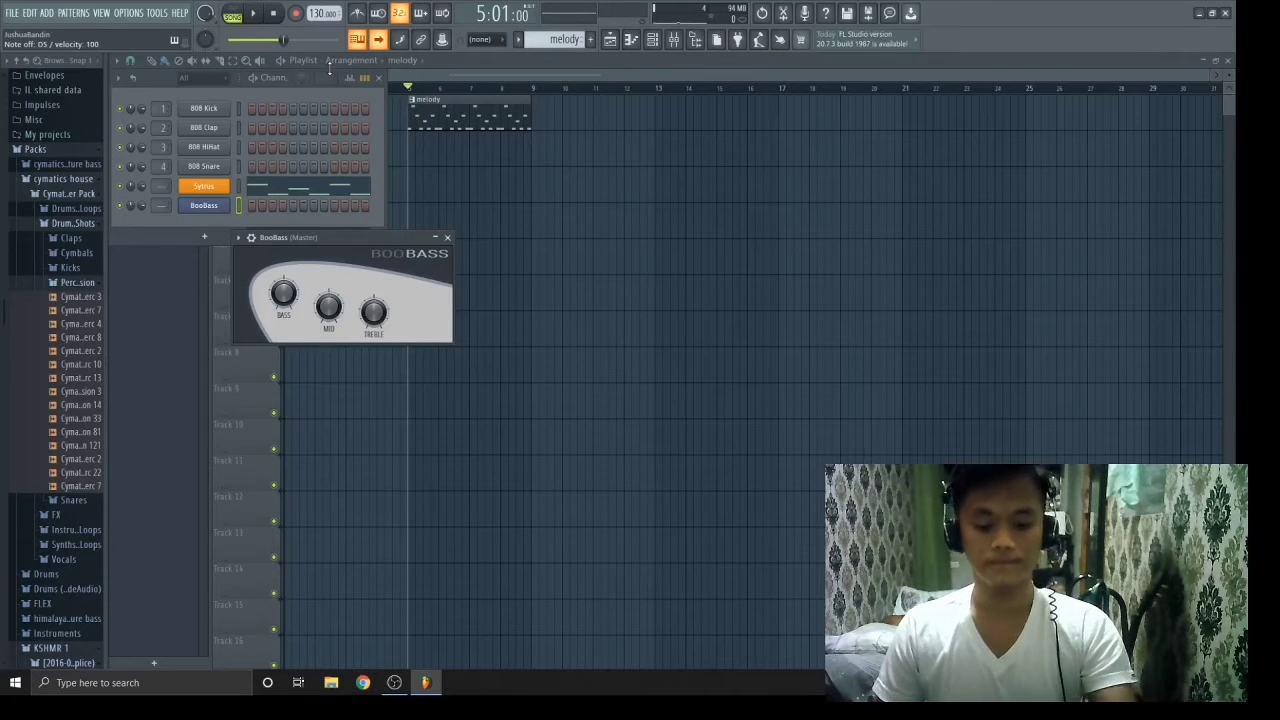
# Create a new empty pattern and name it "bass".
pyautogui.press('F7')
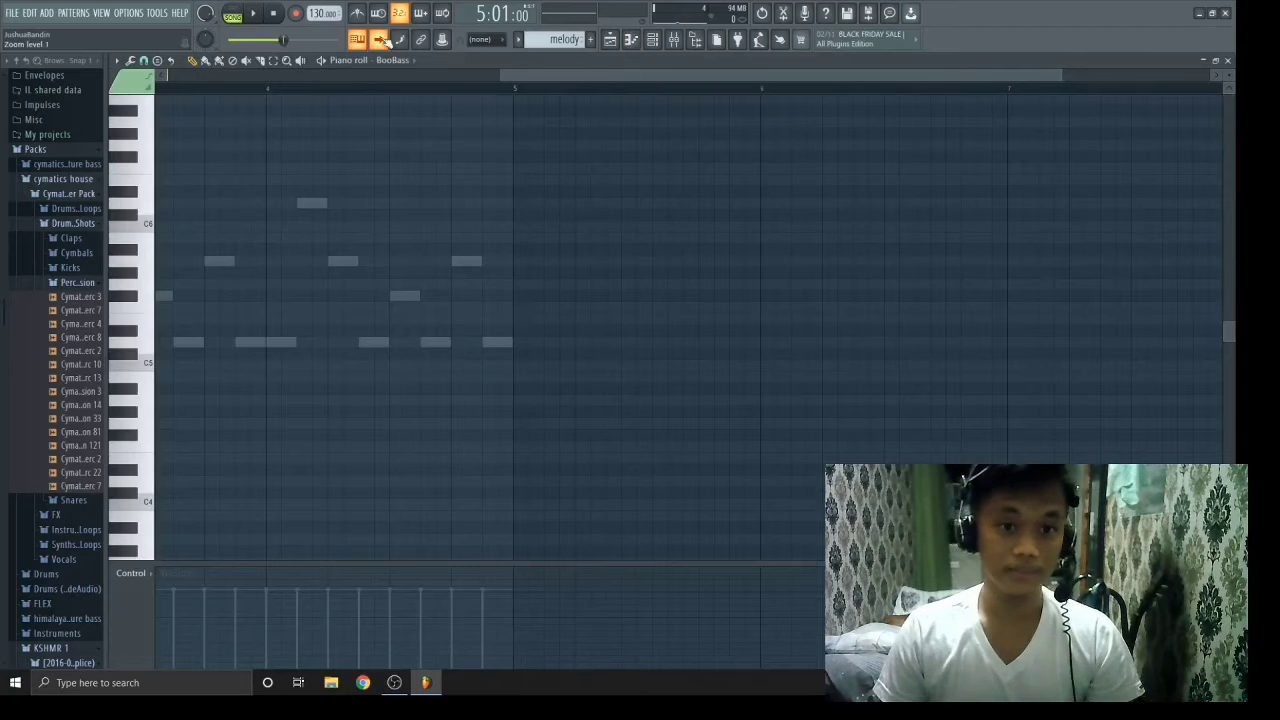
pyautogui.click(611, 41)
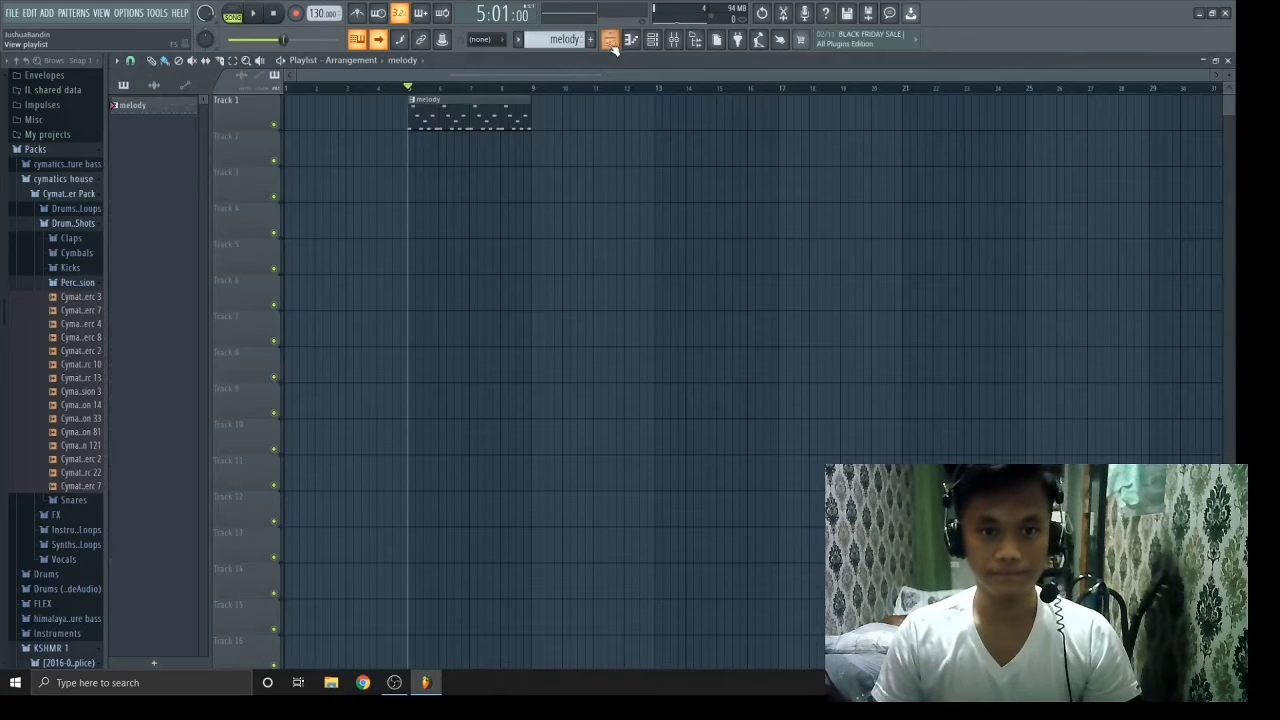
pyautogui.click(591, 41)
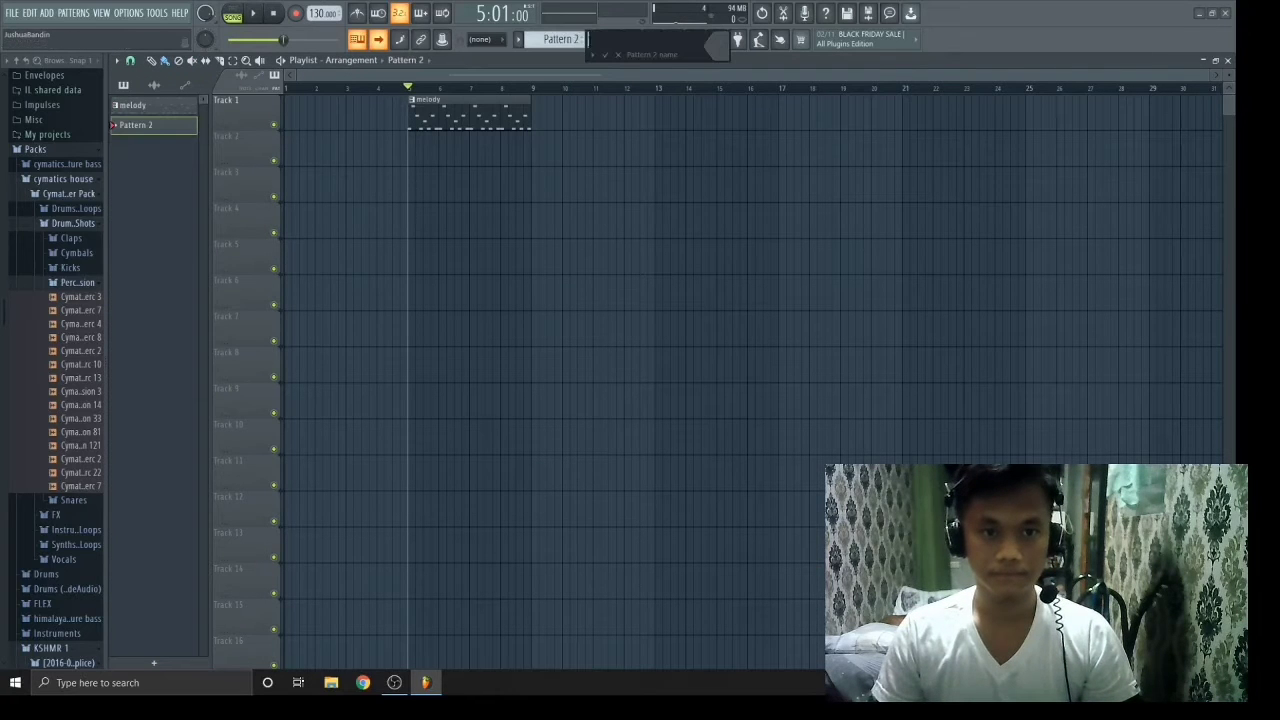
pyautogui.write('bass')
pyautogui.click(605, 55)
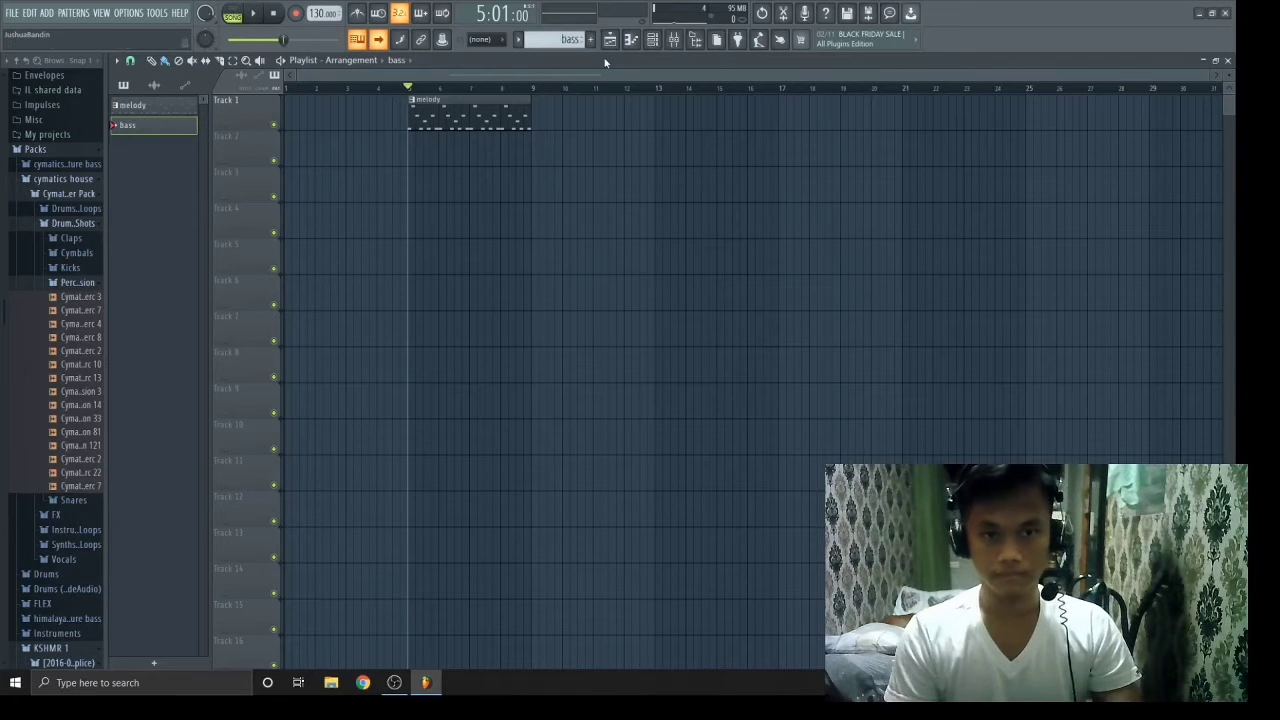
# Fill bar 1 of the BooBass piano roll with eight consecutive two-step F5 notes.
pyautogui.click(652, 39)
pyautogui.click(204, 206)
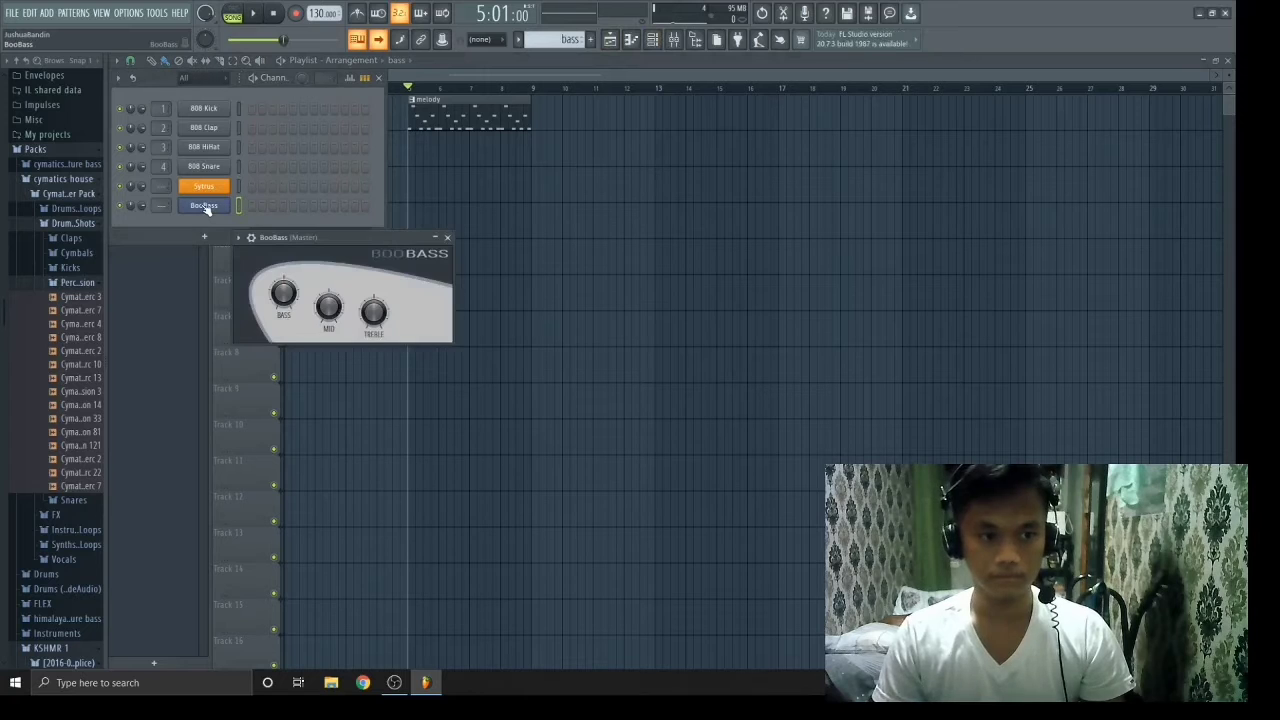
pyautogui.press('F7')
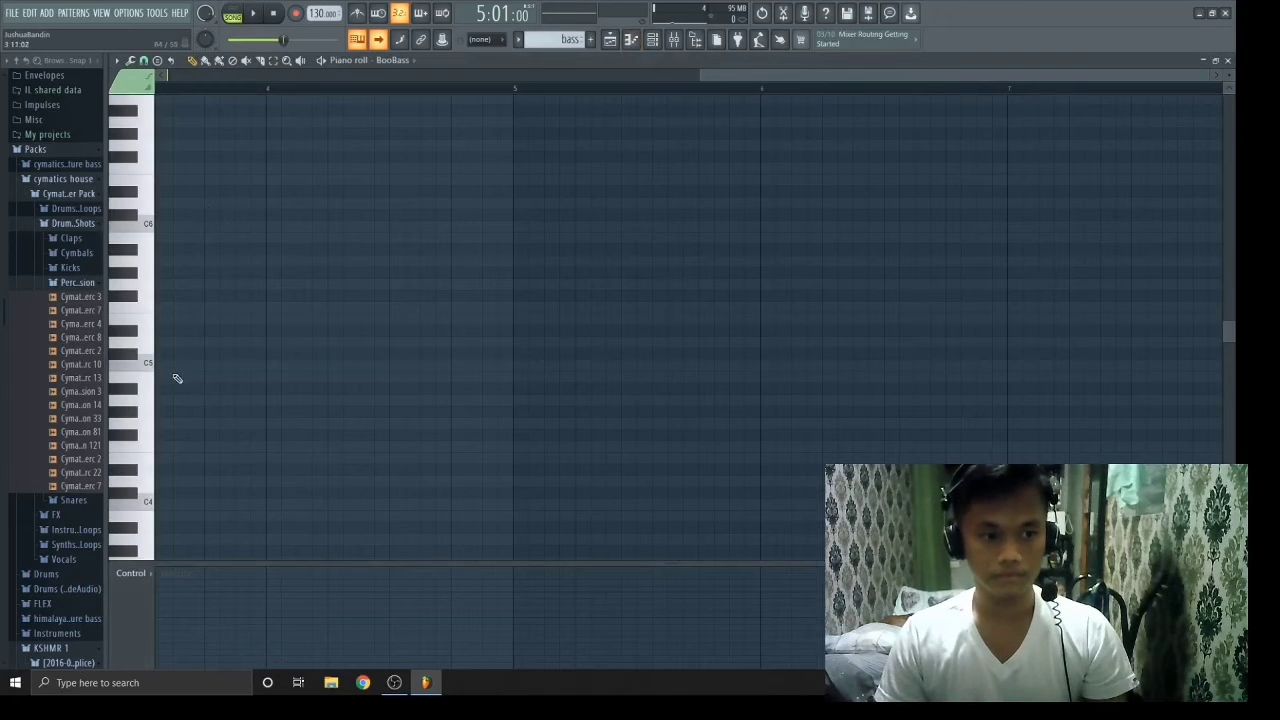
pyautogui.moveTo(165, 366); pyautogui.dragTo(144, 303)
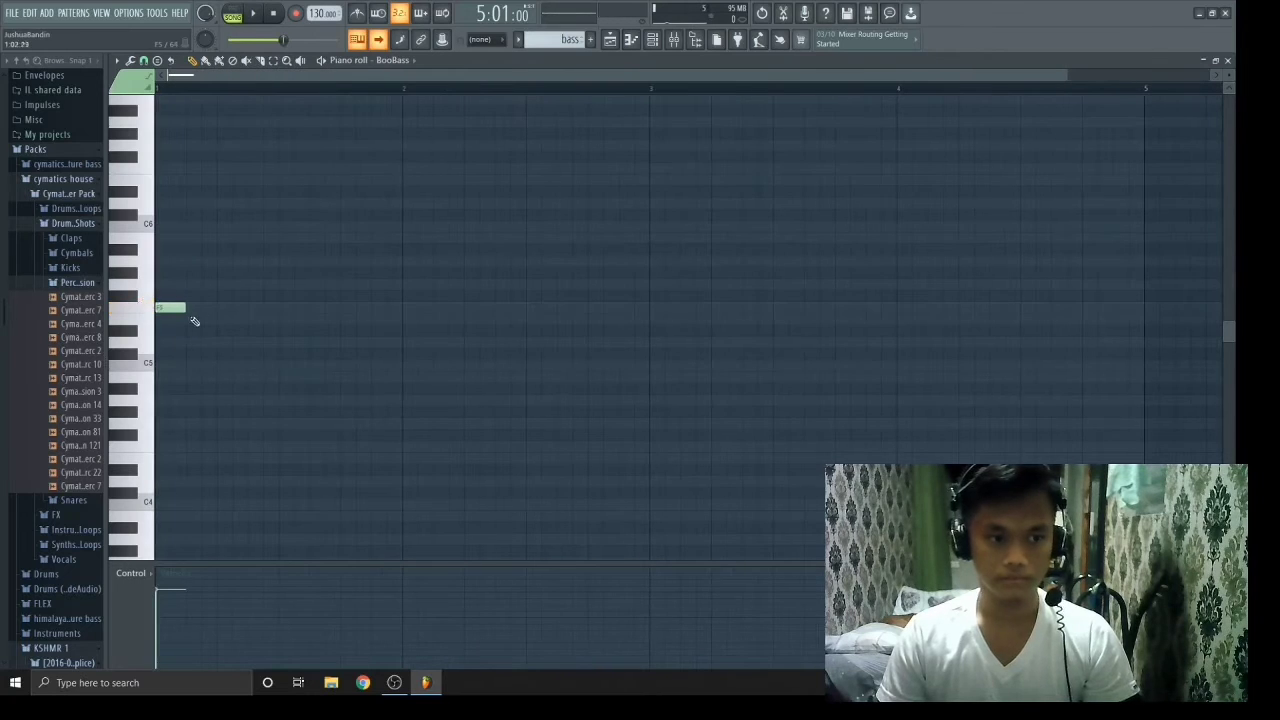
pyautogui.click(189, 308)
pyautogui.hotkey('ctrl', 'a')
pyautogui.hotkey('ctrl', 'b')
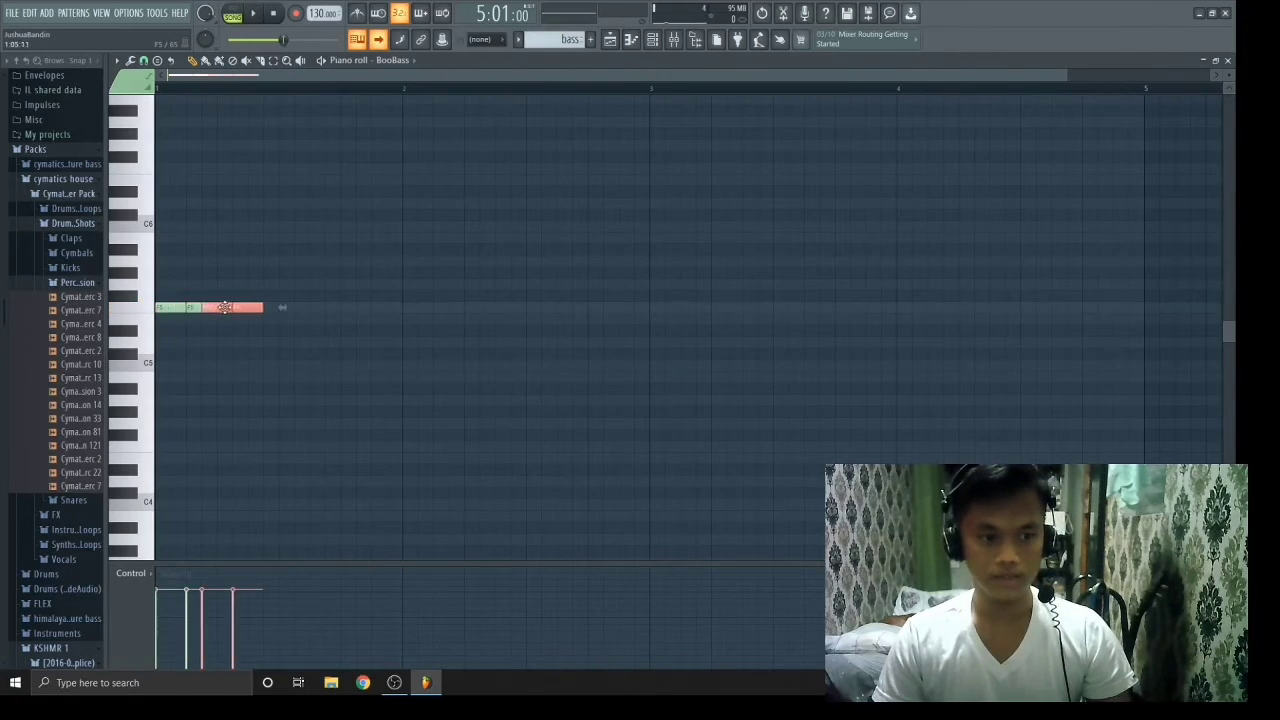
pyautogui.hotkey('ctrl', 'b')
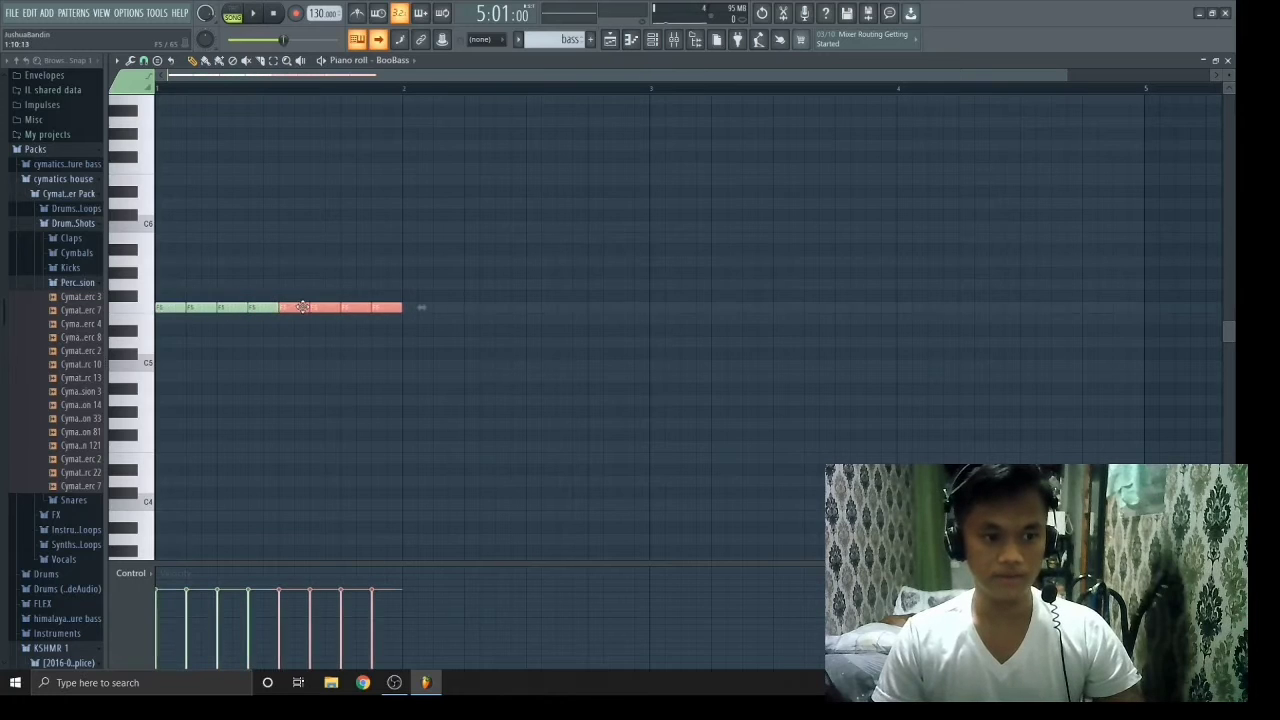
pyautogui.moveTo(307, 307)
pyautogui.mouseDown()
pyautogui.moveTo(323, 307)
pyautogui.moveTo(306, 307)
pyautogui.mouseUp()
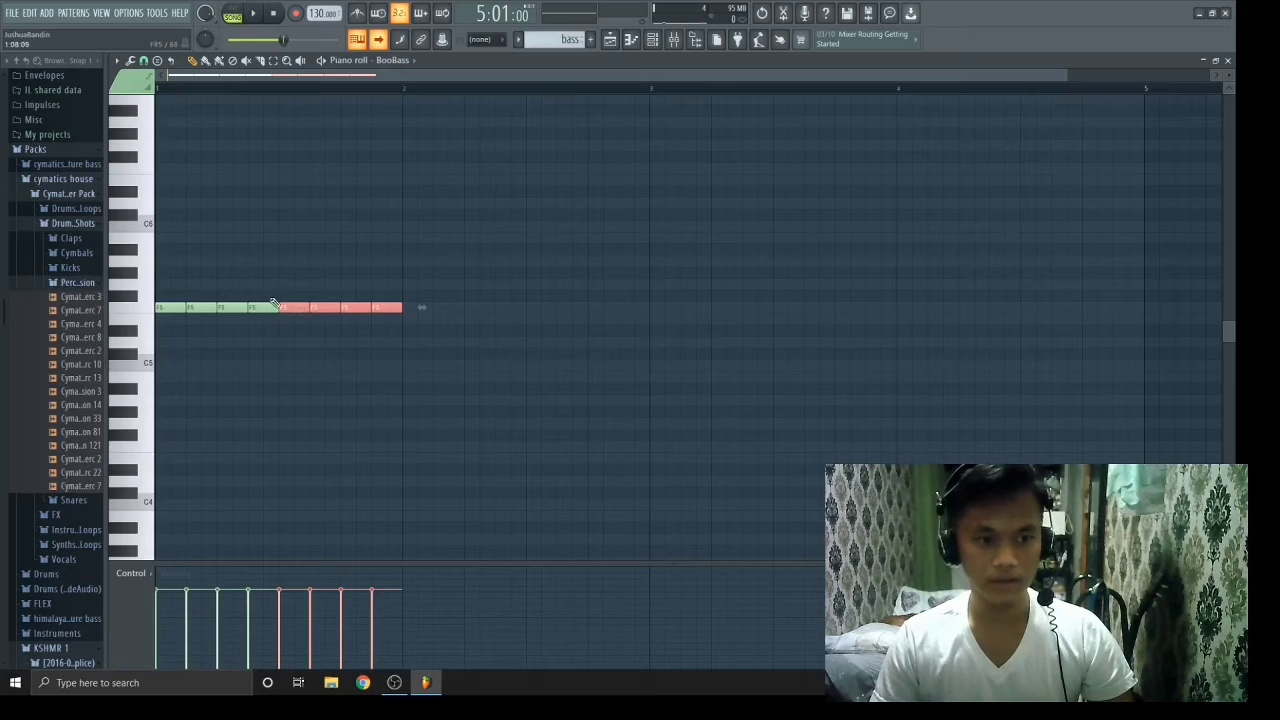
# Copy the eight bass notes into bar 2 at A5 and play the bass pattern on its own.
pyautogui.moveTo(268, 291); pyautogui.dragTo(160, 318)
pyautogui.hotkey('ctrl', 'b')
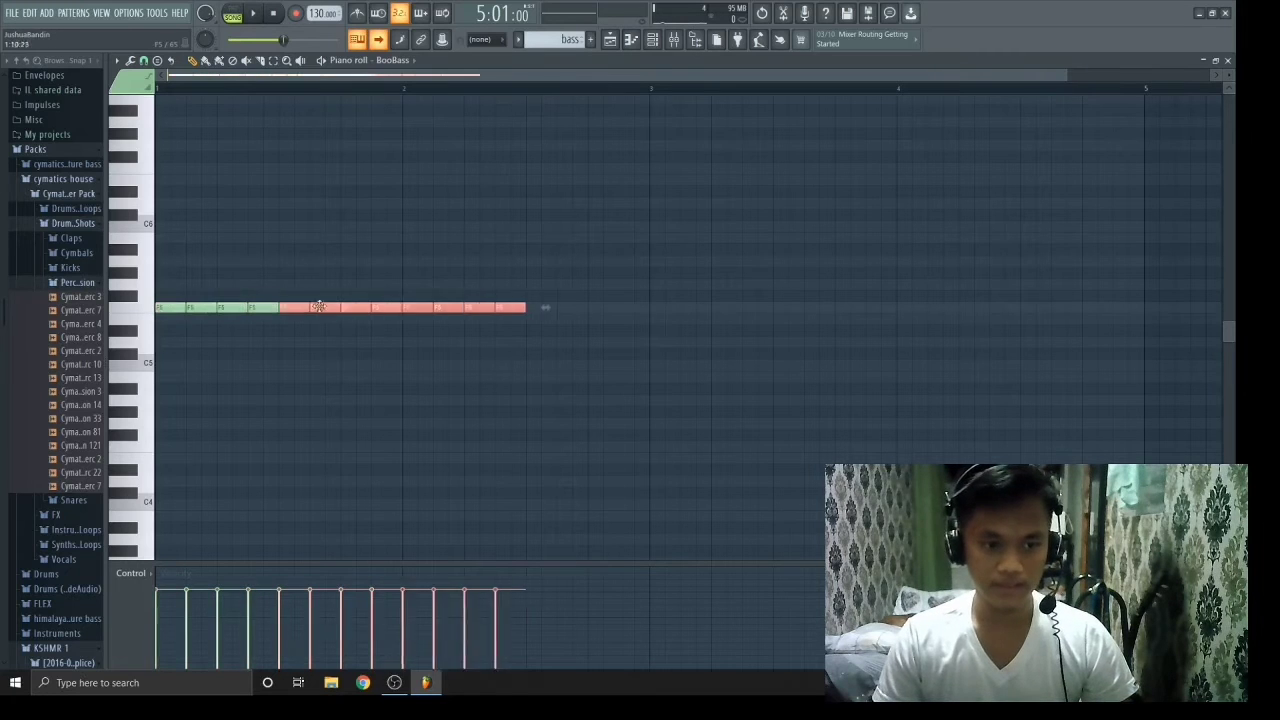
pyautogui.moveTo(318, 306); pyautogui.dragTo(414, 256)
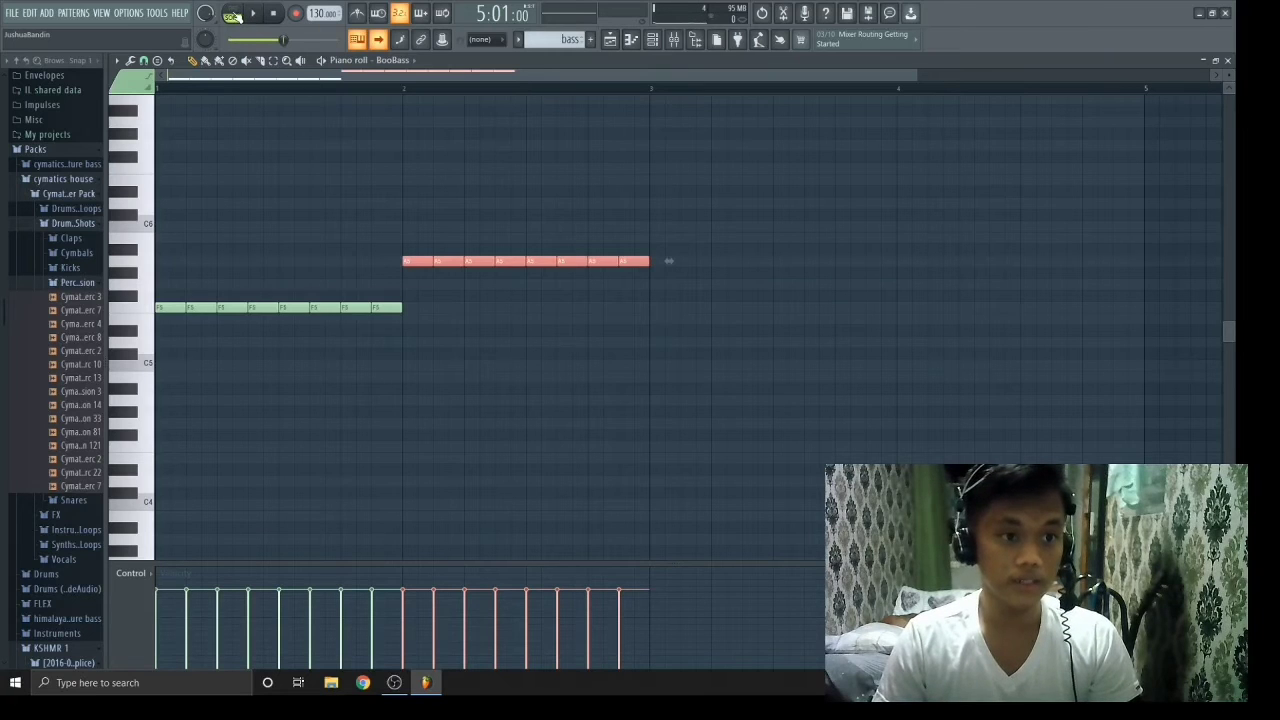
pyautogui.click(234, 15)
pyautogui.click(389, 214)
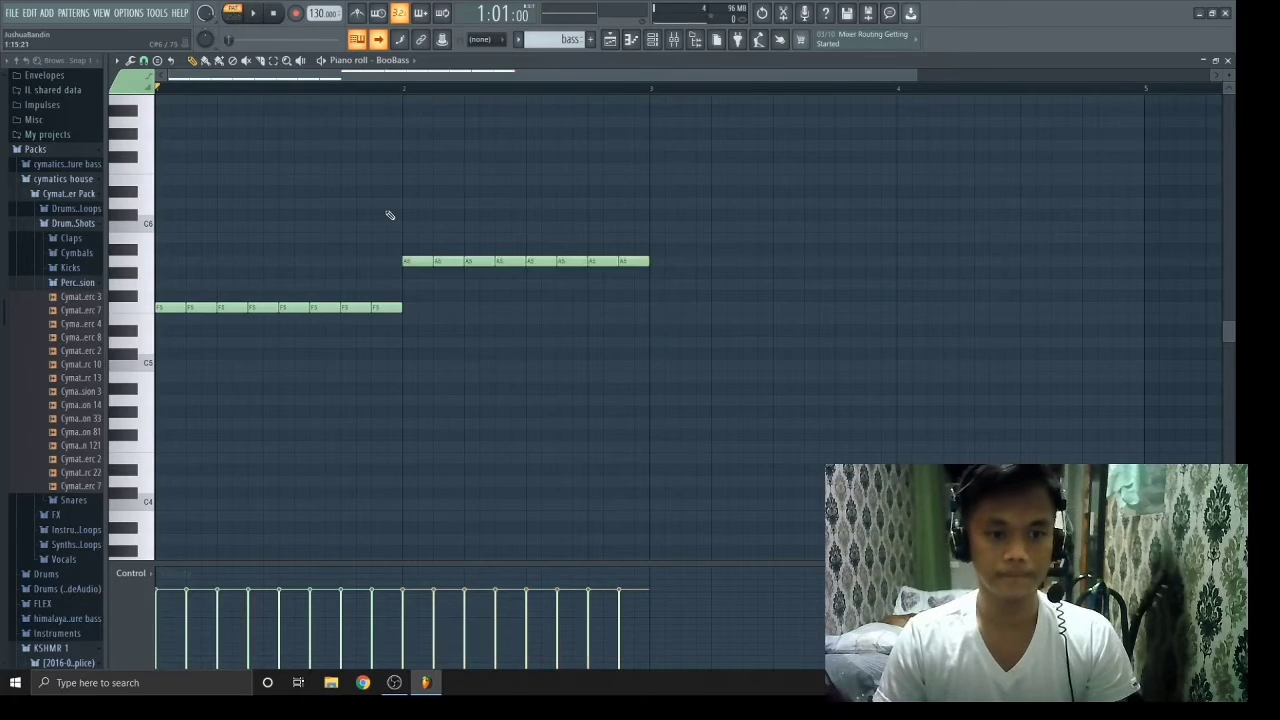
pyautogui.press('space')
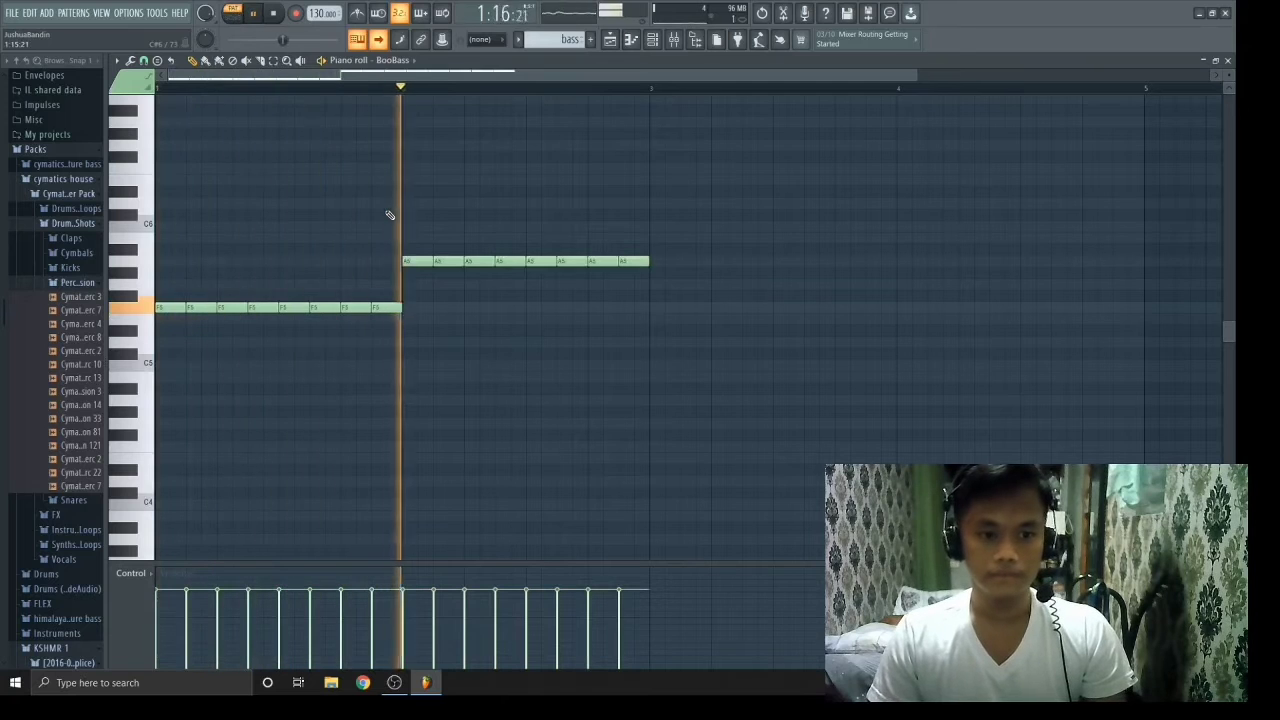
pyautogui.press('space')
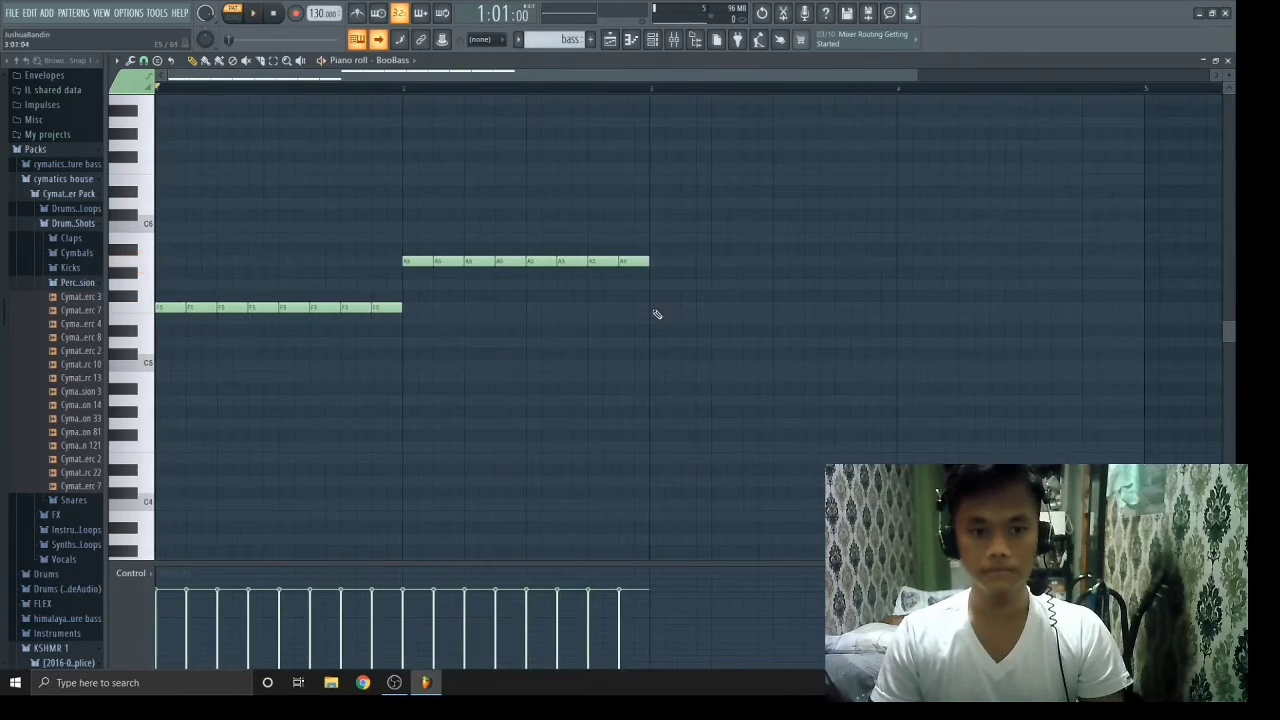
# Duplicate the A5 notes into bar 3, lower the copies to G5, and play back from bar 3.
pyautogui.moveTo(706, 305); pyautogui.dragTo(416, 245)
pyautogui.hotkey('ctrl', 'b')
pyautogui.moveTo(665, 261)
pyautogui.mouseDown()
pyautogui.moveTo(695, 306)
pyautogui.moveTo(672, 280)
pyautogui.mouseUp()
pyautogui.press('space')
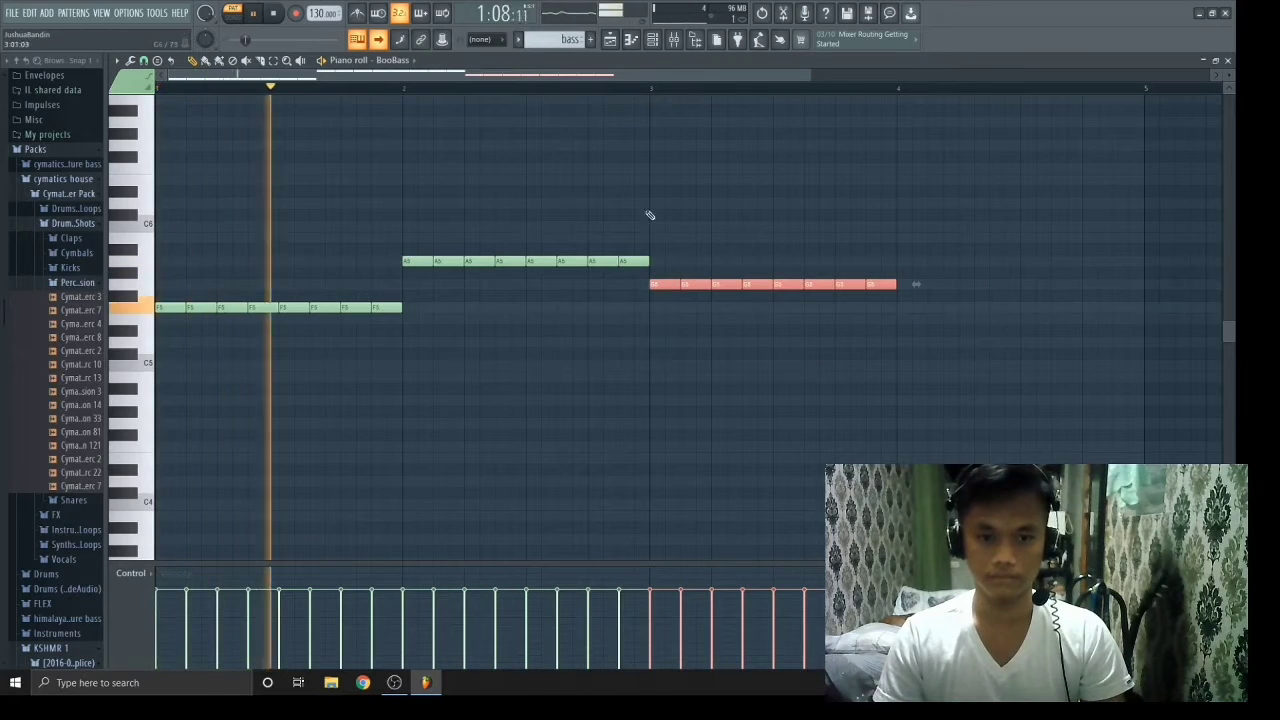
pyautogui.press('space')
pyautogui.click(651, 89)
pyautogui.press('space')
pyautogui.press('space')
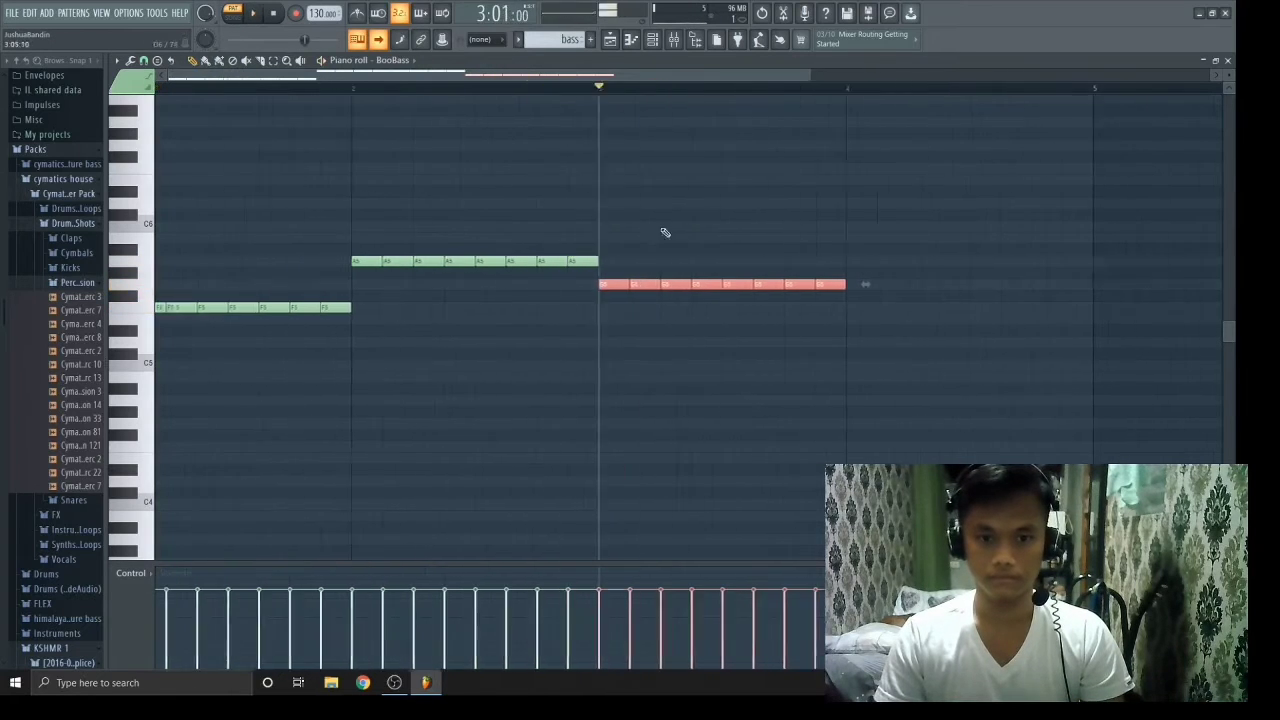
# Copy the G5 notes into bar 4 at E5 and play the bass line from bar 1.
pyautogui.moveTo(664, 288); pyautogui.dragTo(902, 317)
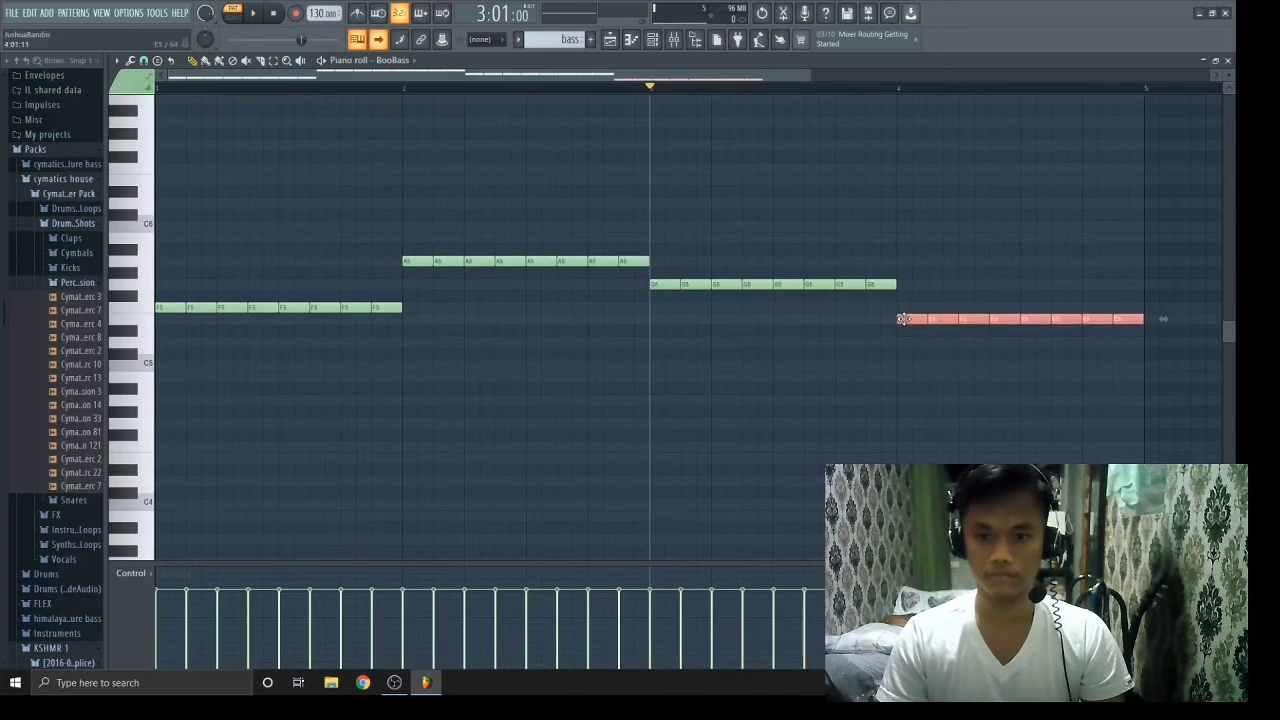
pyautogui.click(930, 262)
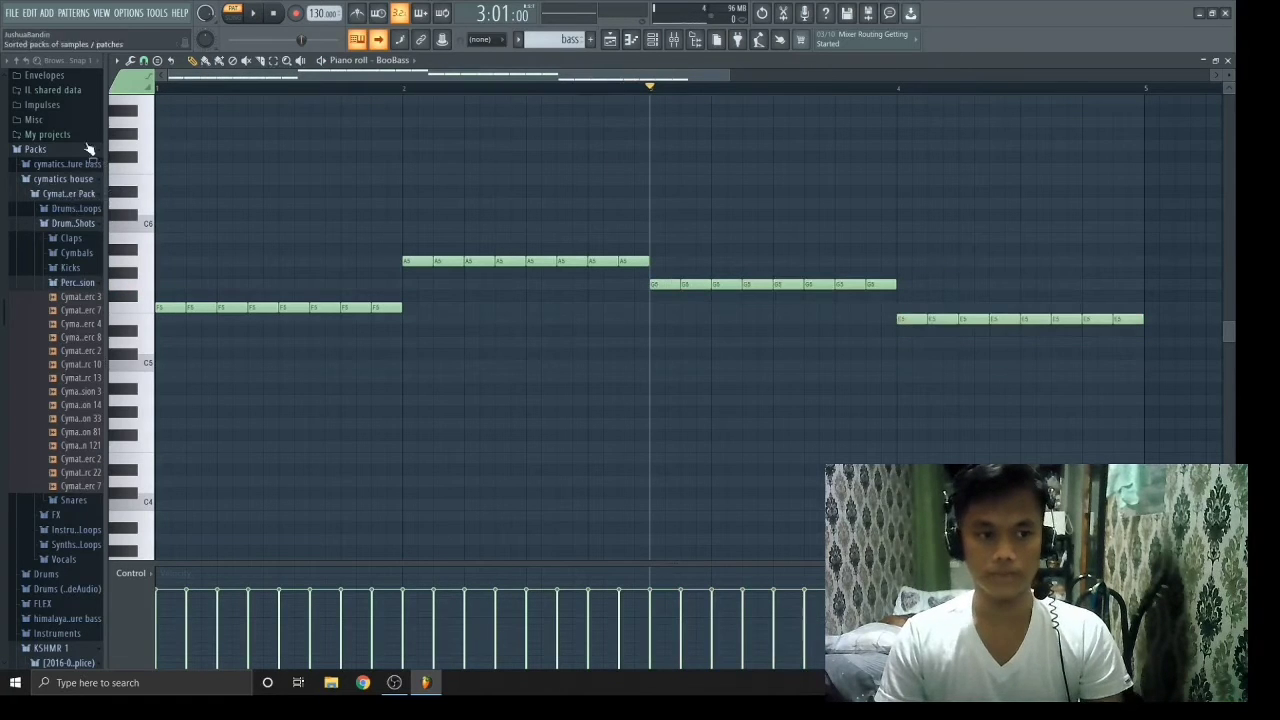
pyautogui.click(150, 88)
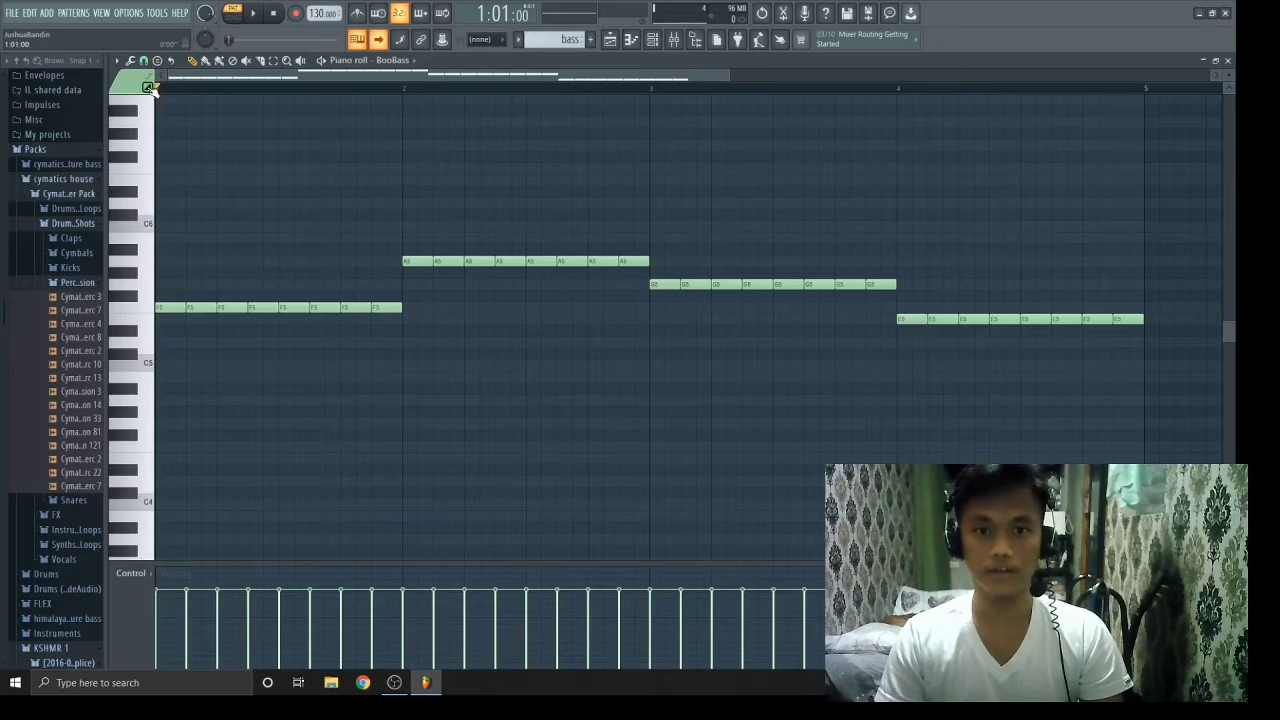
pyautogui.press('space')
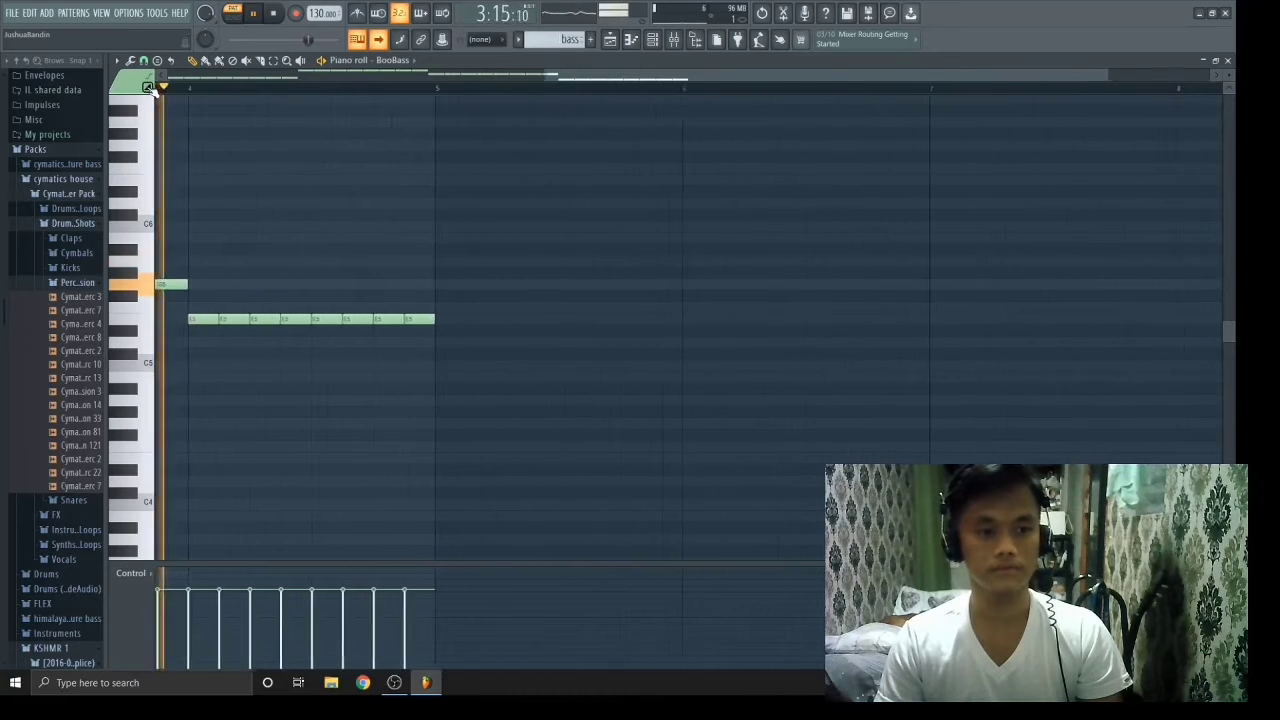
pyautogui.press('space')
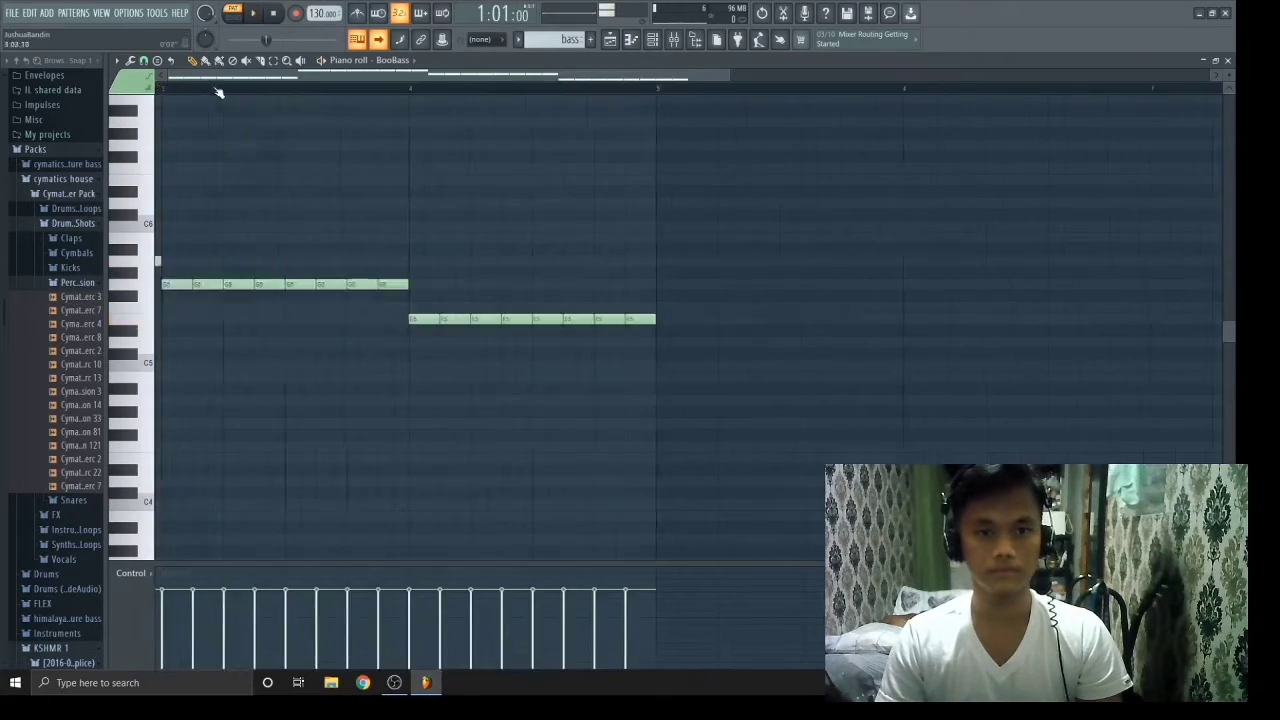
# Place the bass pattern on Track 2 of the playlist at bar 5 and play it together with the melody.
pyautogui.click(610, 39)
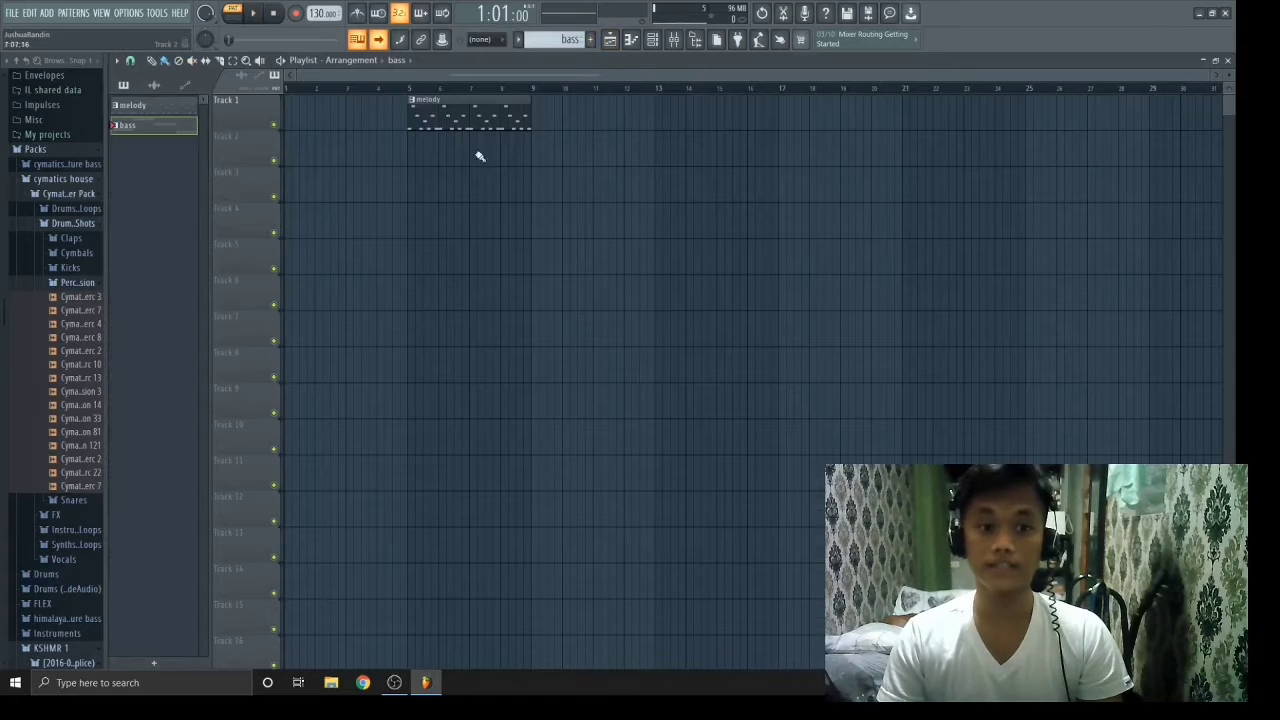
pyautogui.click(420, 150)
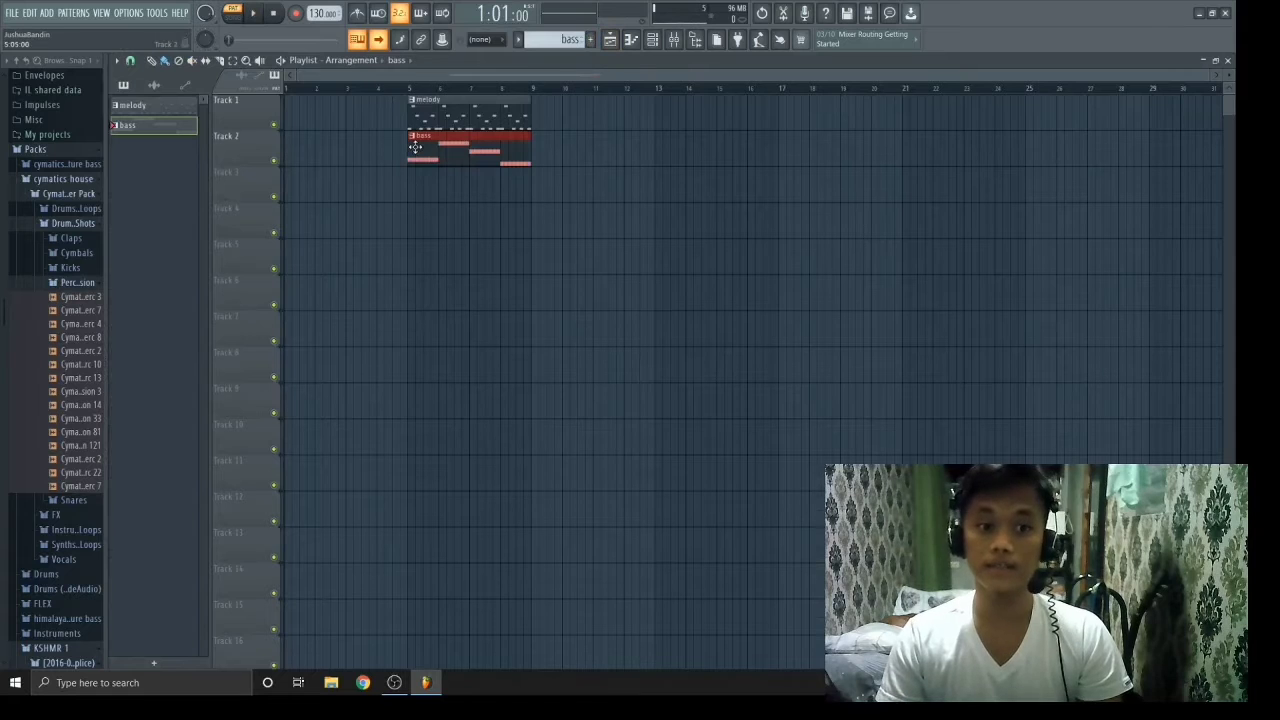
pyautogui.click(410, 89)
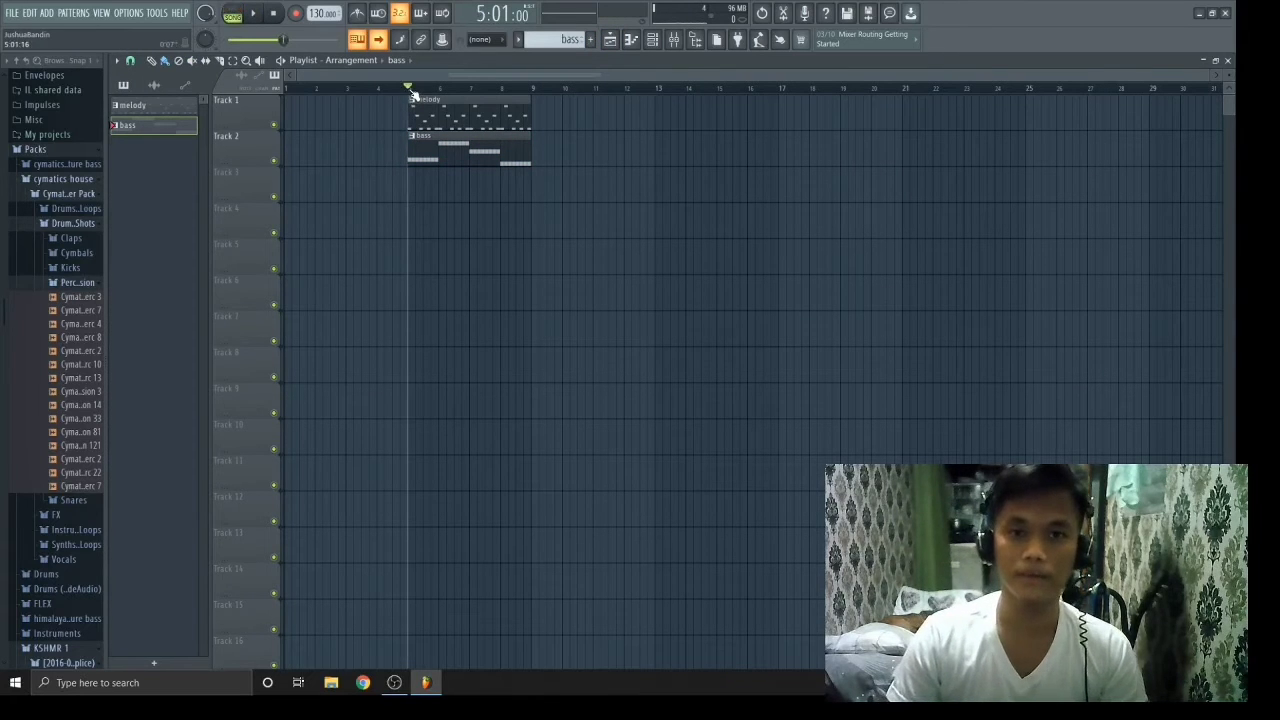
pyautogui.press('space')
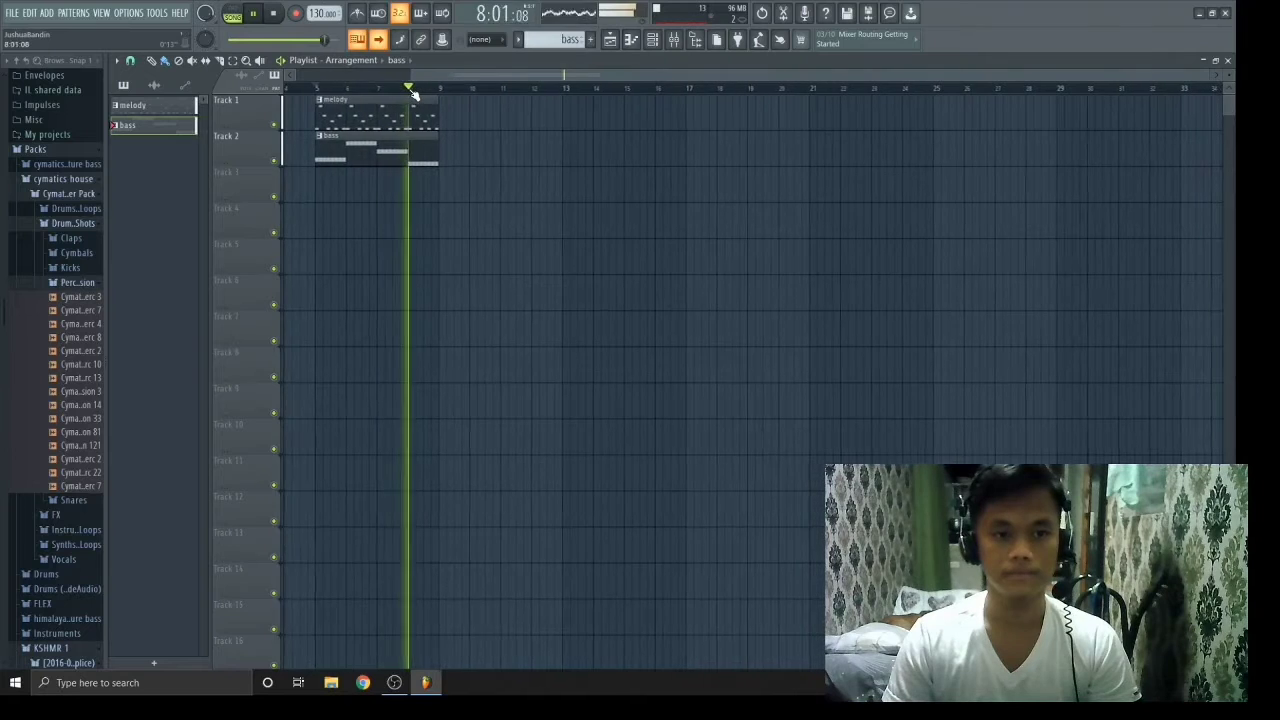
pyautogui.press('space')
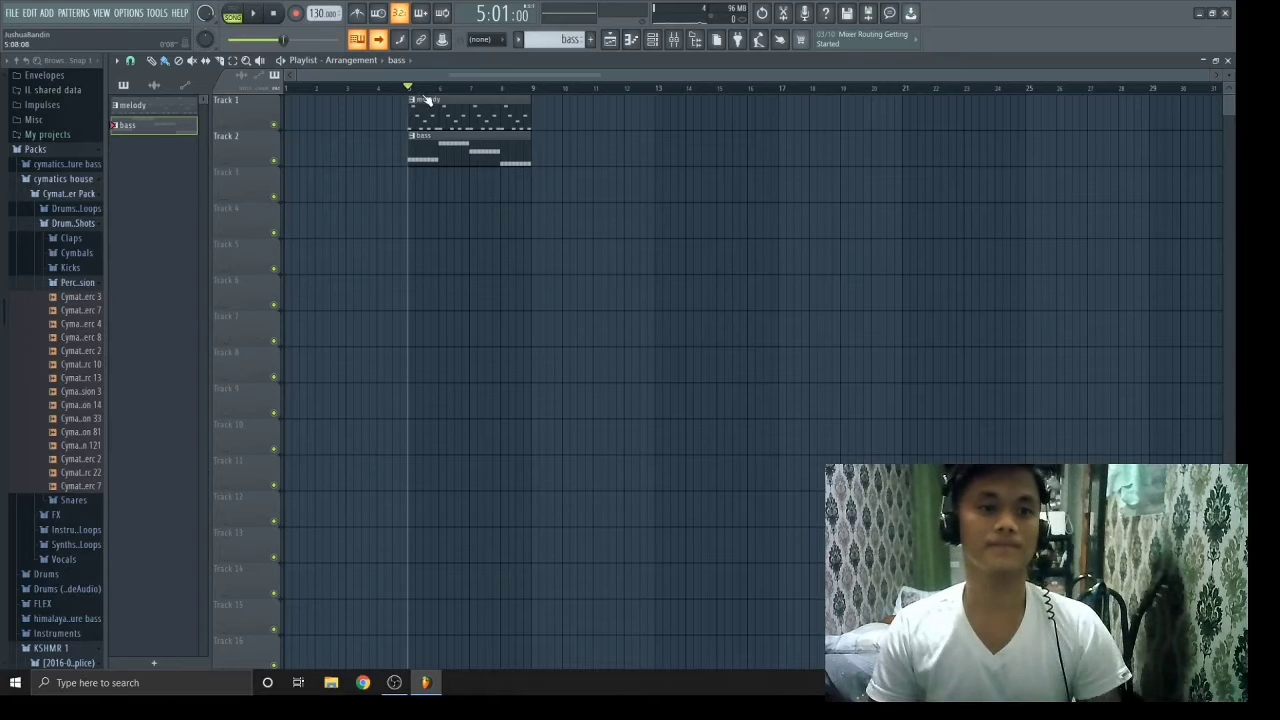
# Route the Sytrus channel to mixer track 5 and the BooBass channel to mixer track 6.
pyautogui.click(652, 39)
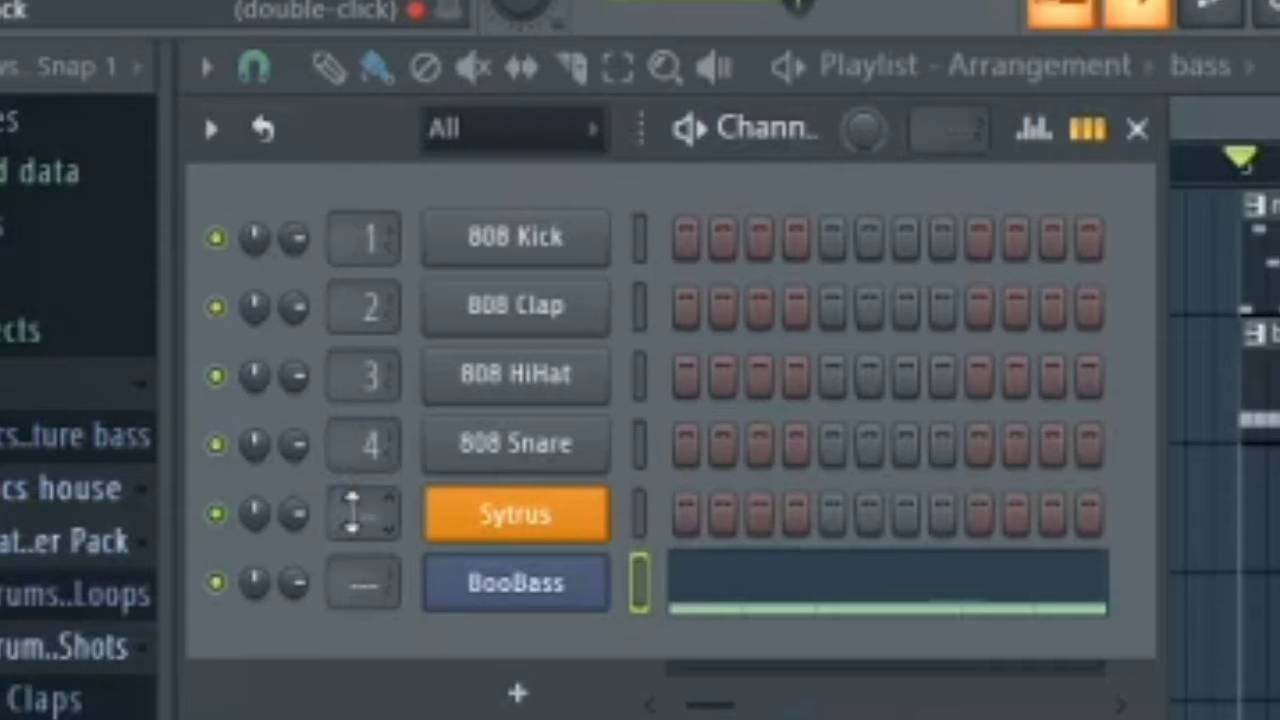
pyautogui.scroll(5, 352, 510)
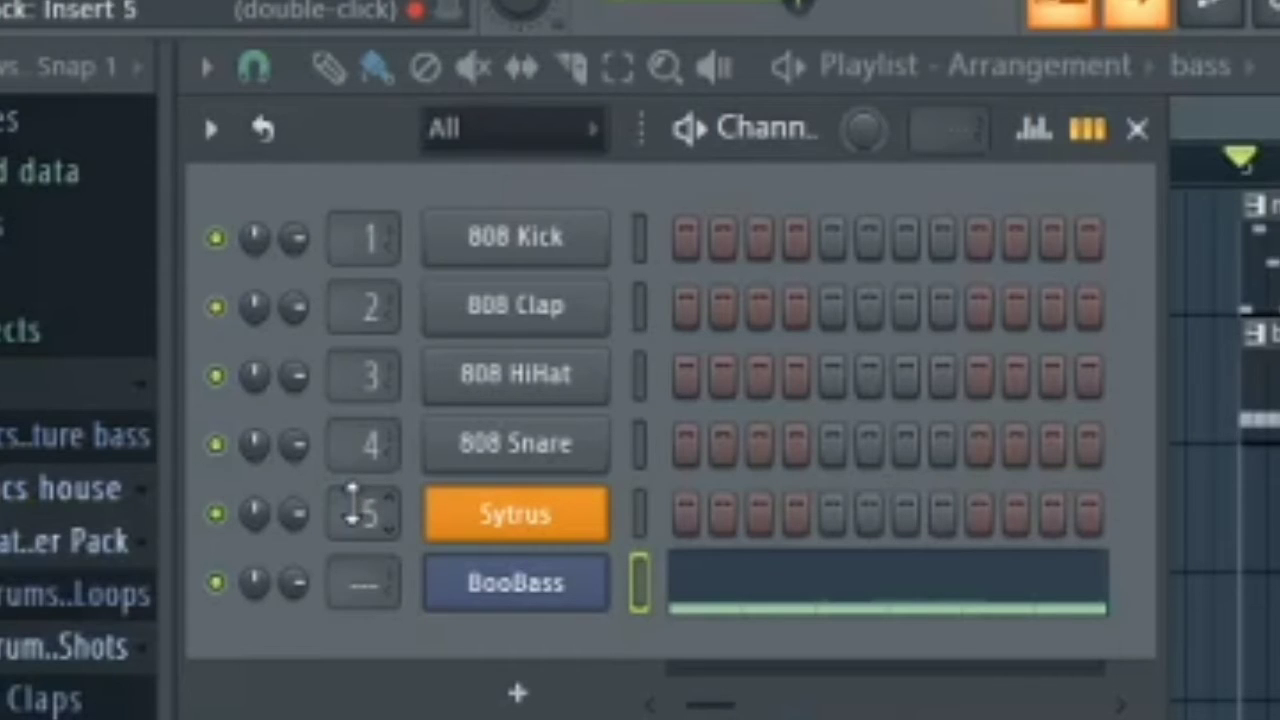
pyautogui.scroll(5, 350, 583)
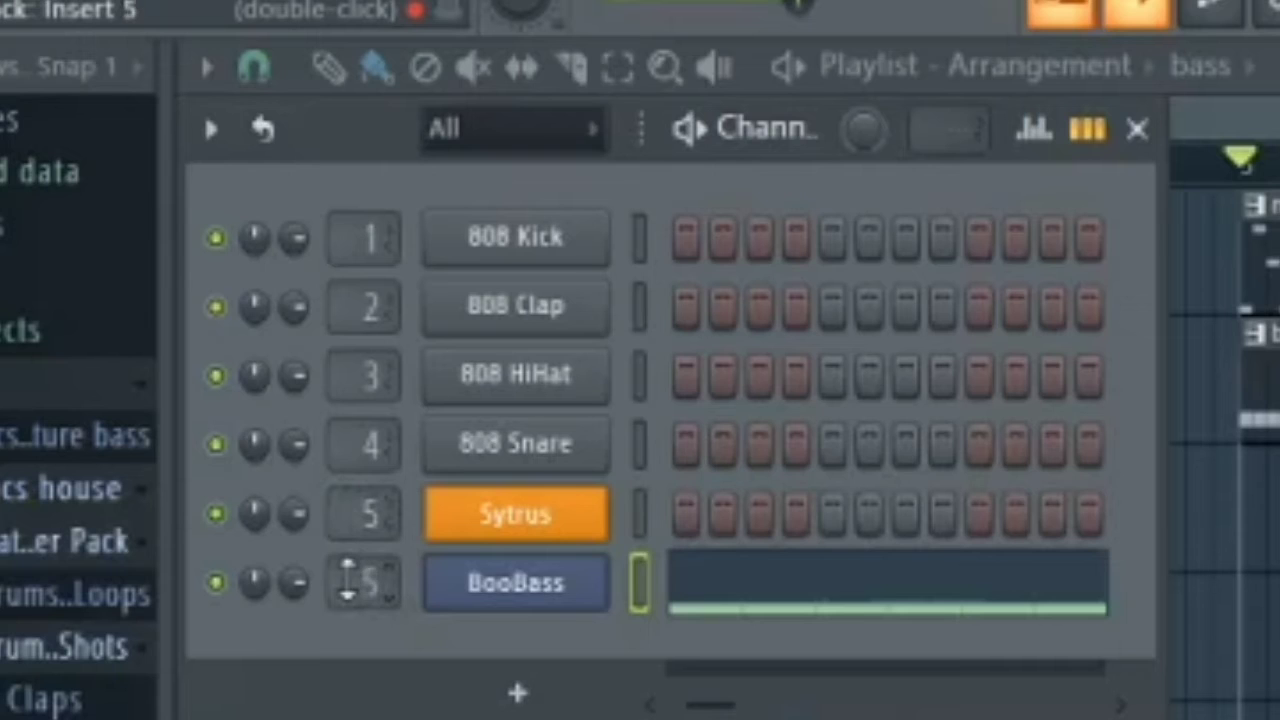
pyautogui.scroll(1, 348, 580)
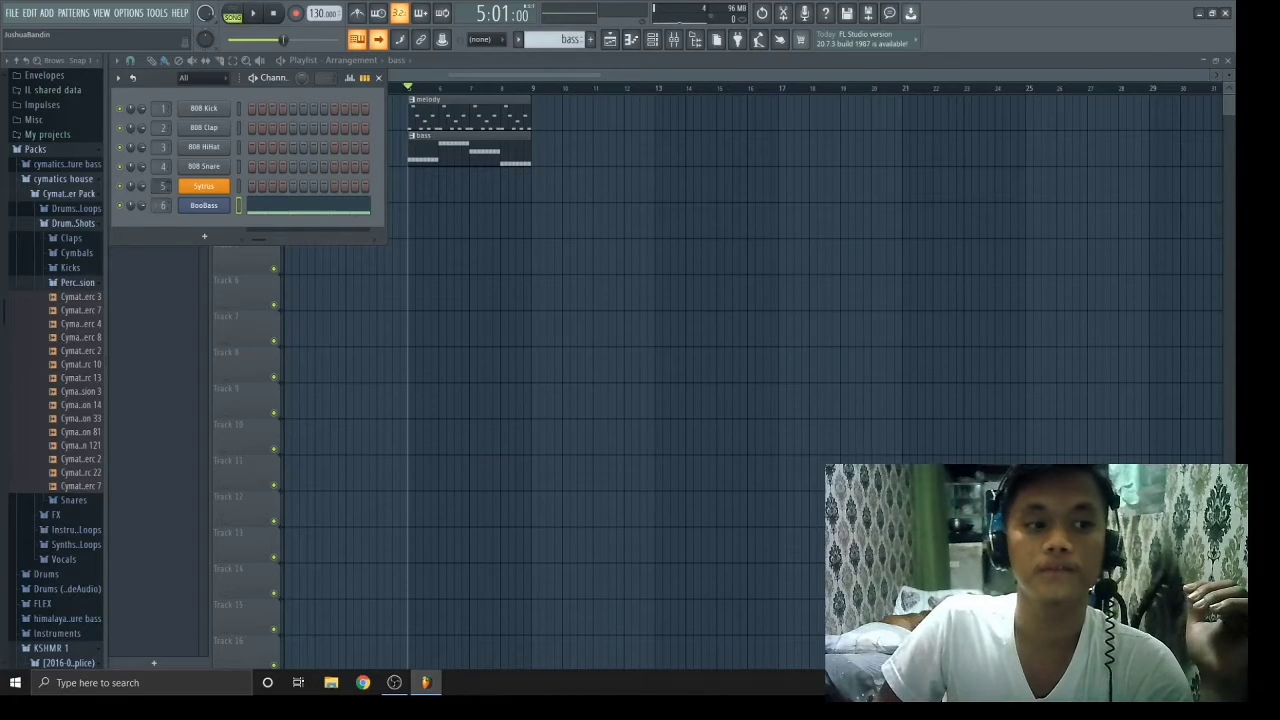
# Show the mixer and try out Insert 5's volume fader and pan knob while playing the song.
pyautogui.press('F9')
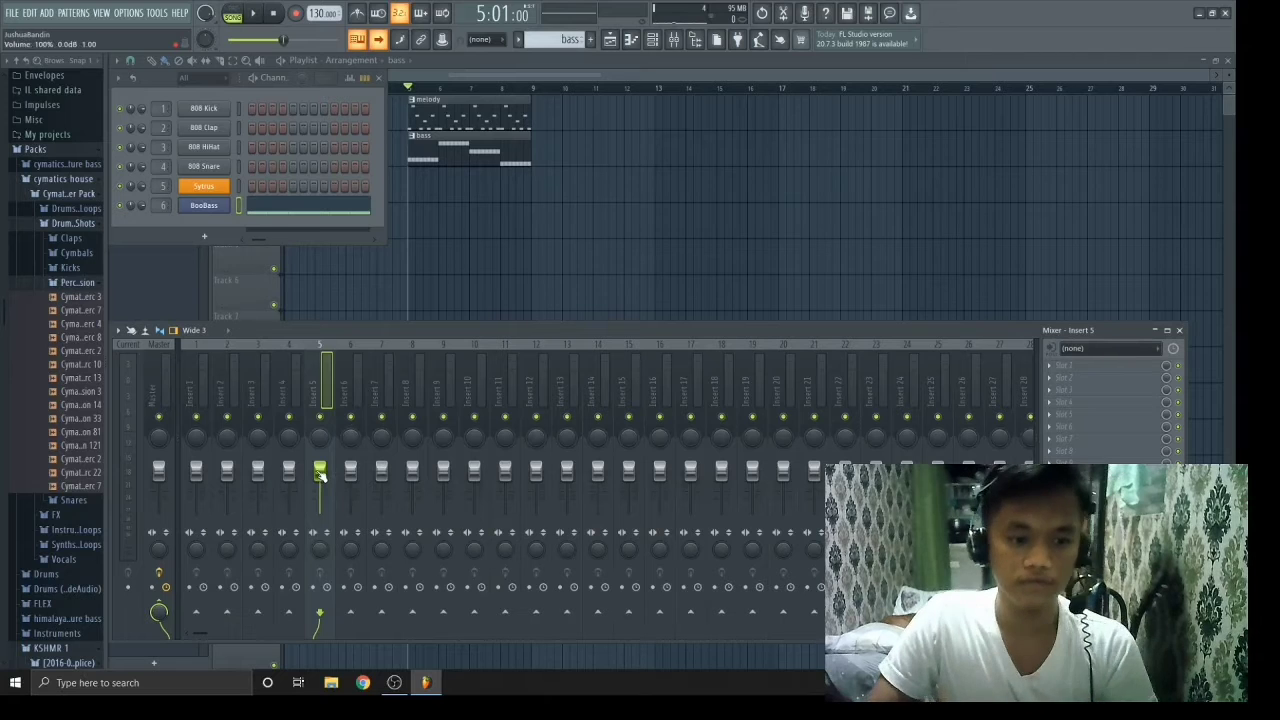
pyautogui.press('space')
pyautogui.moveTo(319, 474); pyautogui.dragTo(320, 474)
pyautogui.press('space')
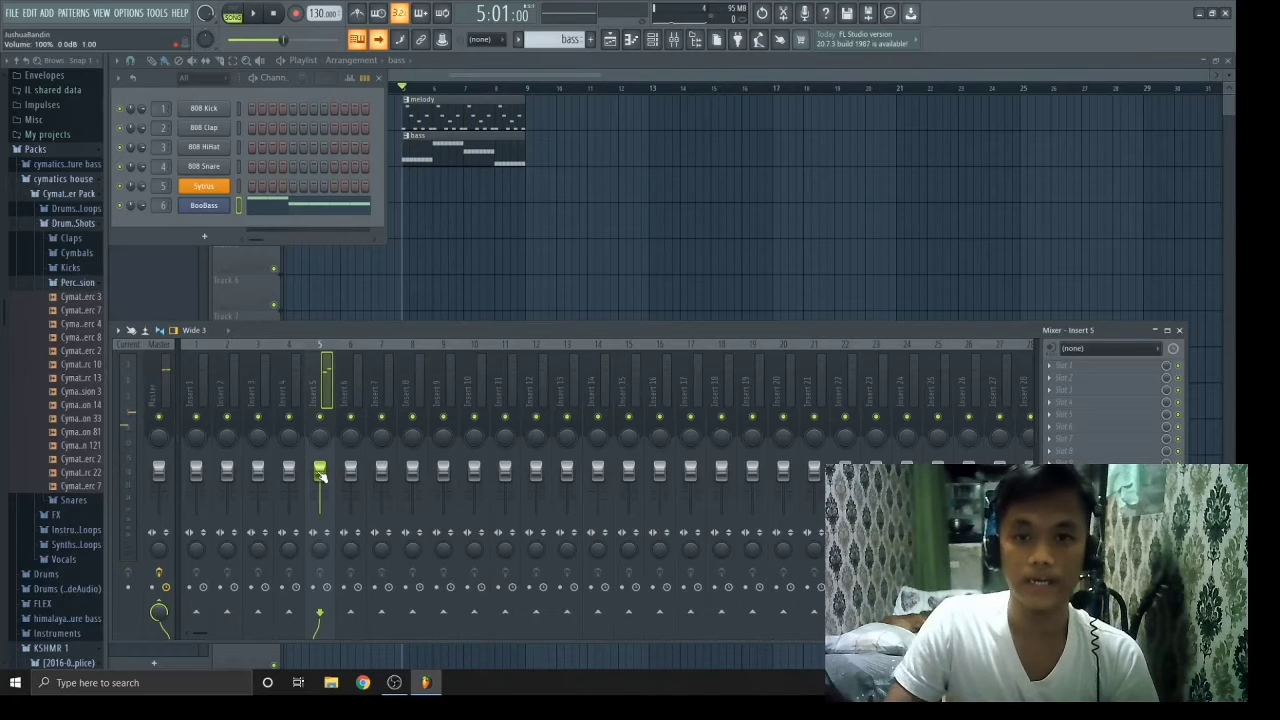
pyautogui.moveTo(320, 438)
pyautogui.mouseDown()
pyautogui.moveTo(320, 472)
pyautogui.moveTo(320, 402)
pyautogui.moveTo(320, 438)
pyautogui.mouseUp()
pyautogui.press('space')
pyautogui.press('space')
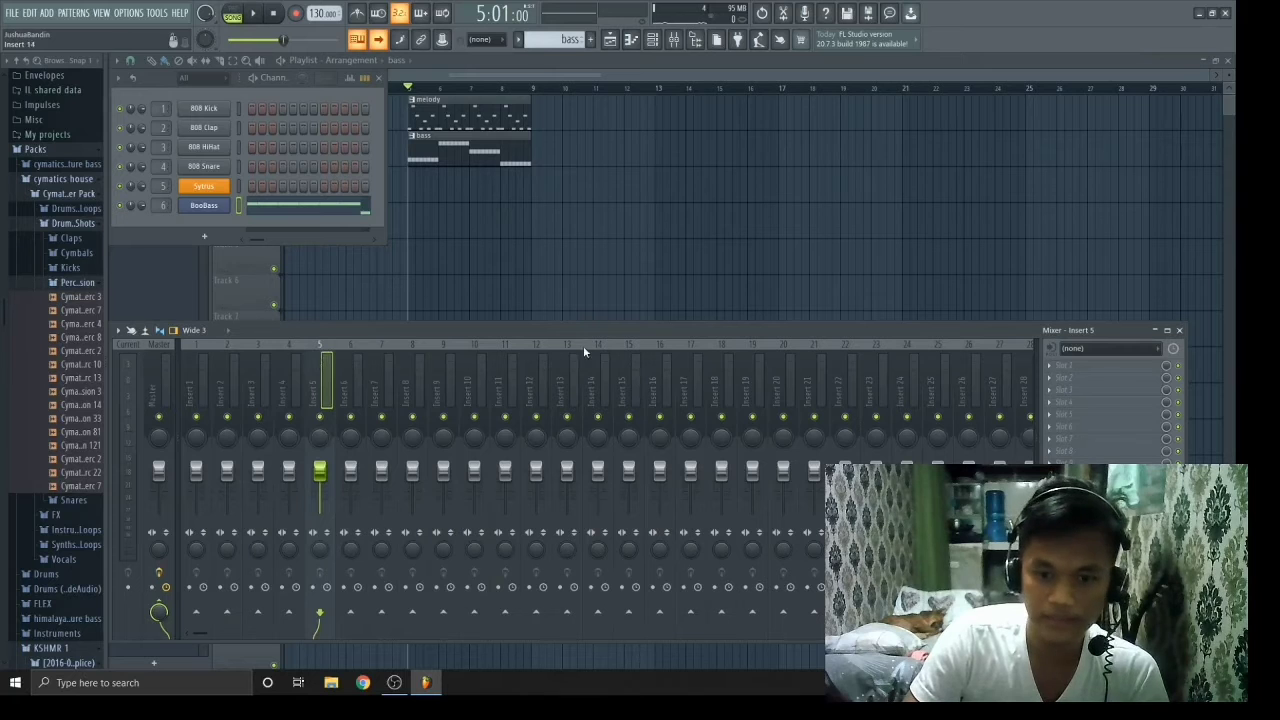
# Load the OTT effect into the first effect slot of the Insert 5 mixer track.
pyautogui.click(195, 347)
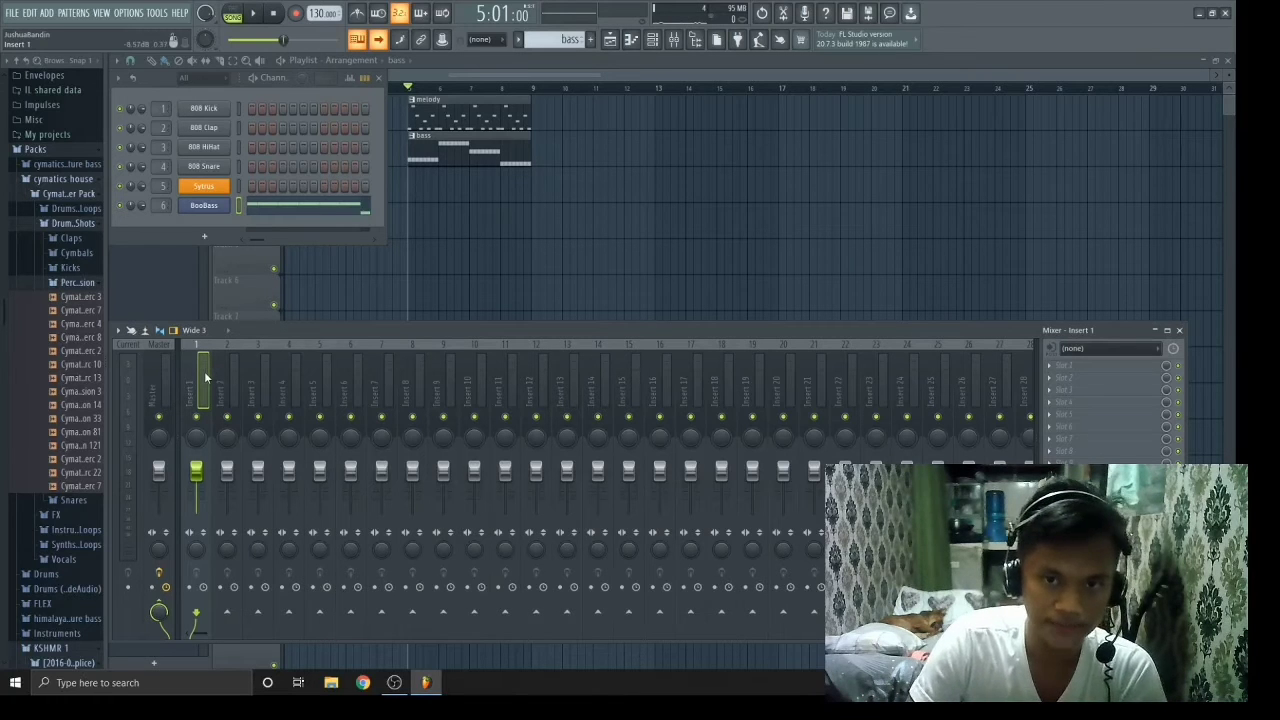
pyautogui.click(320, 347)
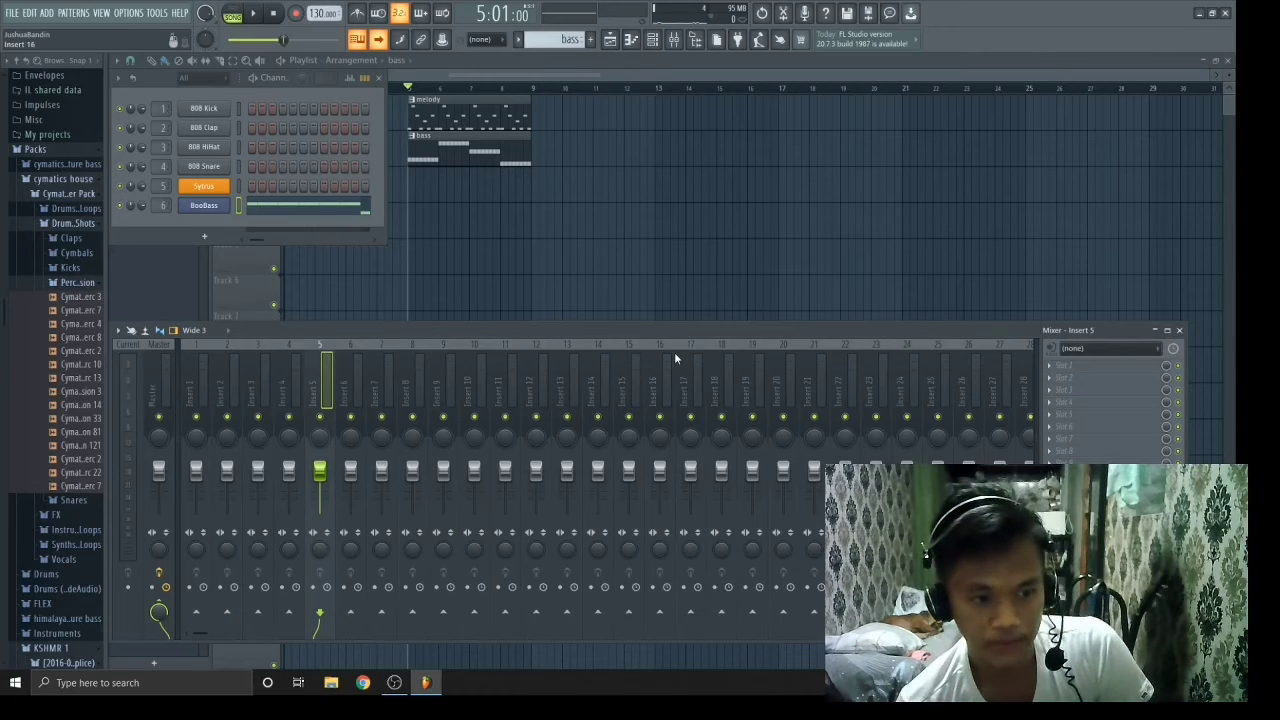
pyautogui.press('space')
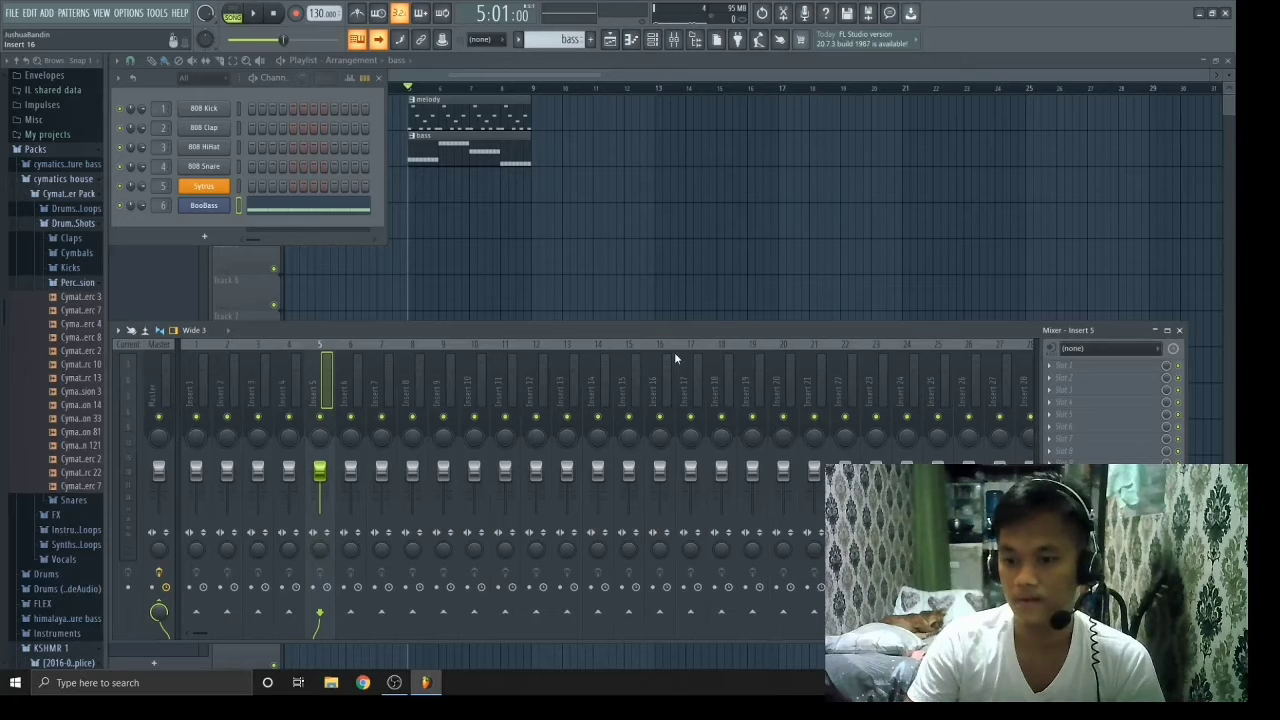
pyautogui.click(1063, 367)
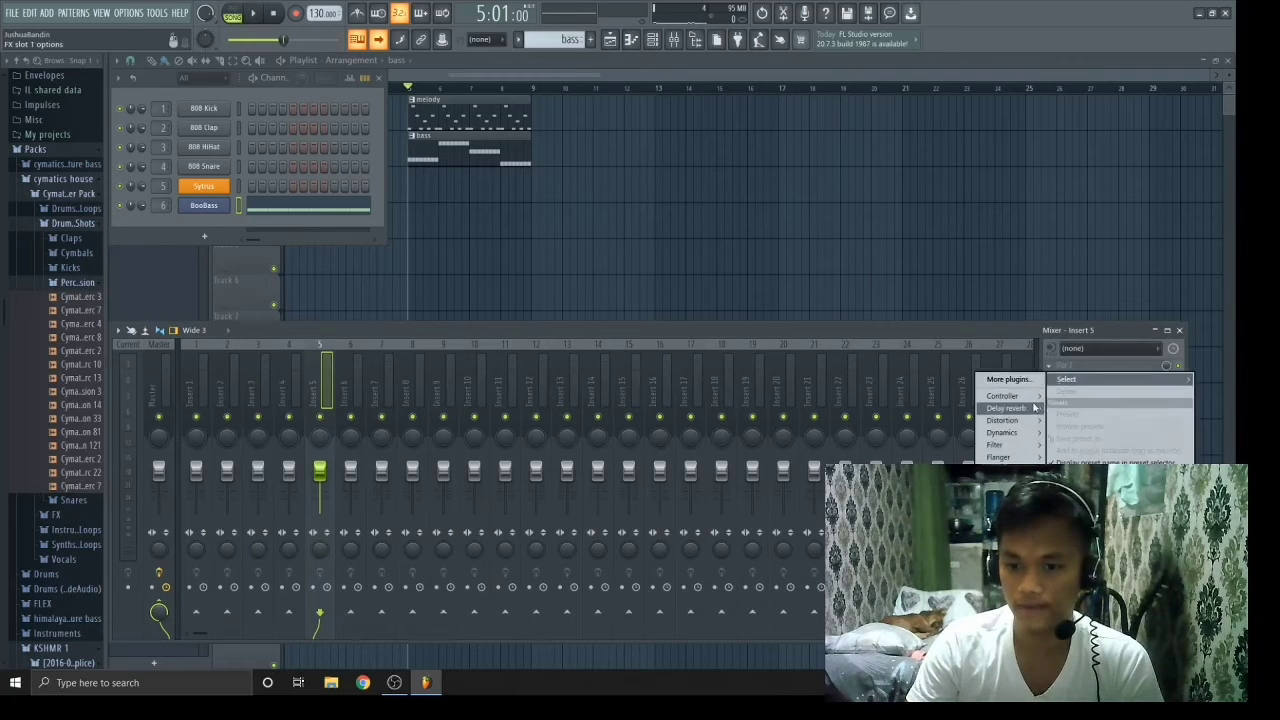
pyautogui.click(1008, 379)
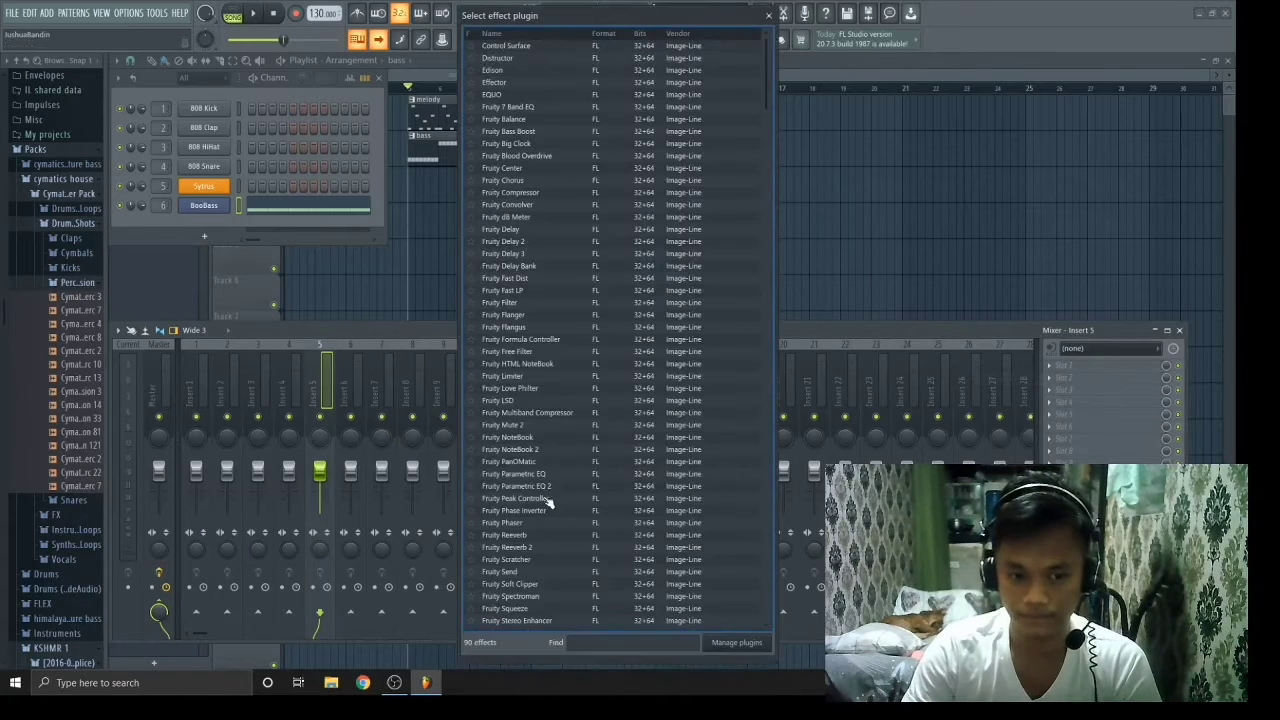
pyautogui.scroll(-5, 547, 503)
pyautogui.doubleClick(495, 488)
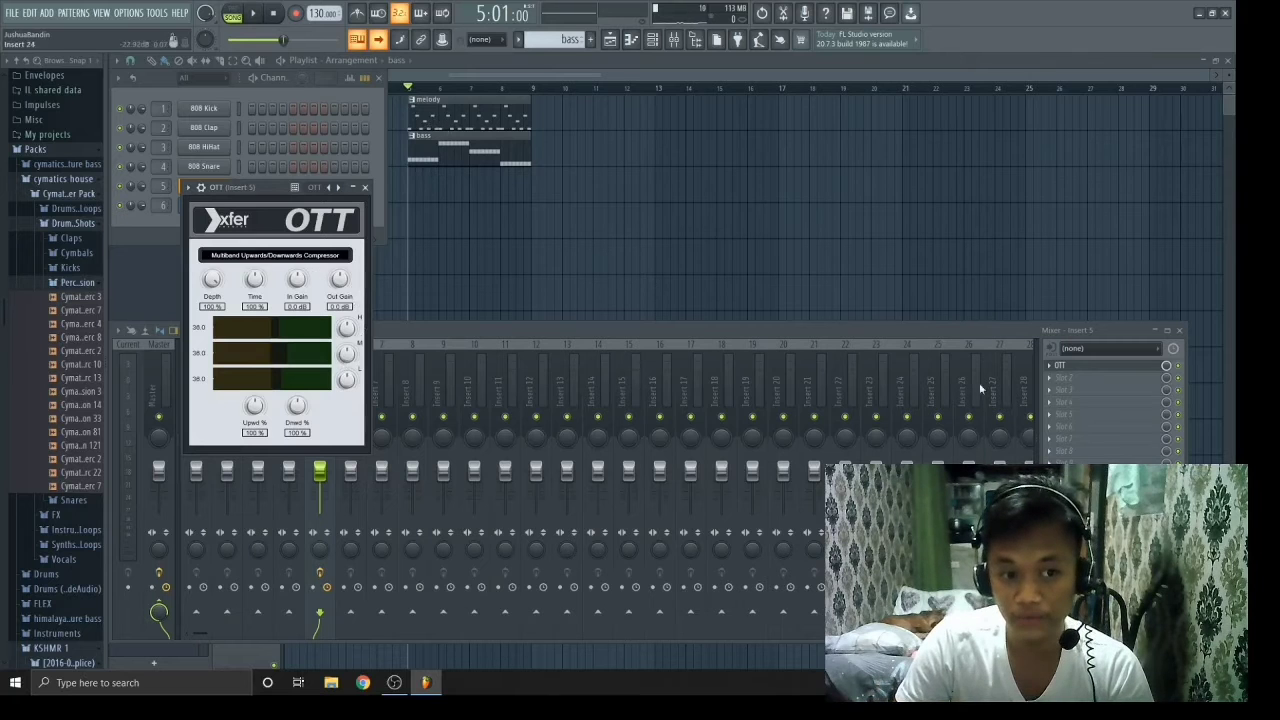
# Solo the Sytrus channel and play the melody with OTT bypassed on Insert 5.
pyautogui.click(1182, 373)
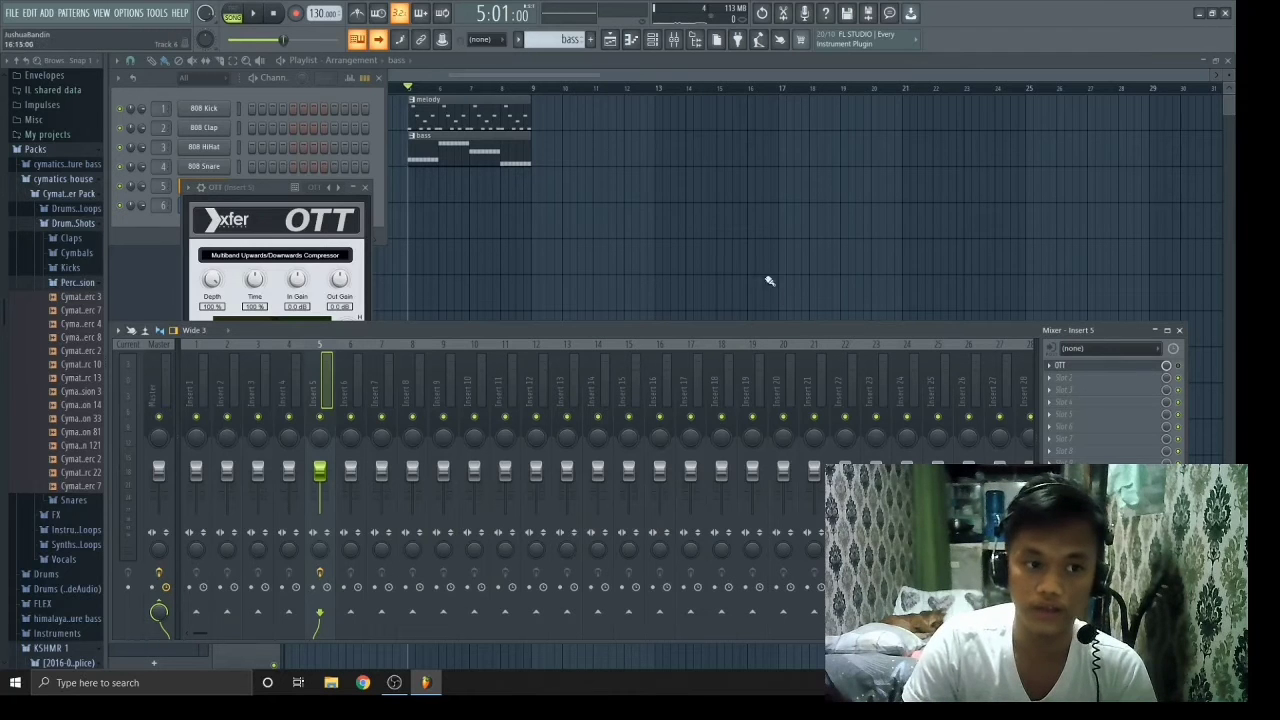
pyautogui.click(125, 189)
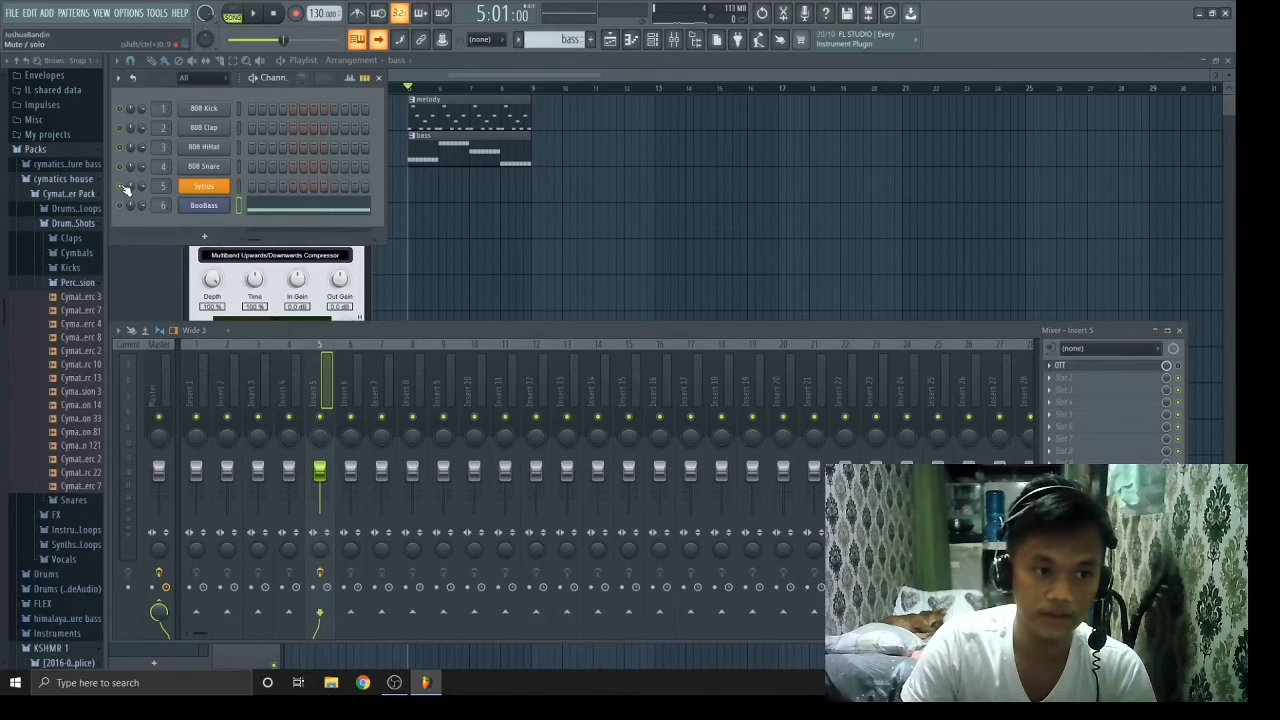
pyautogui.press('space')
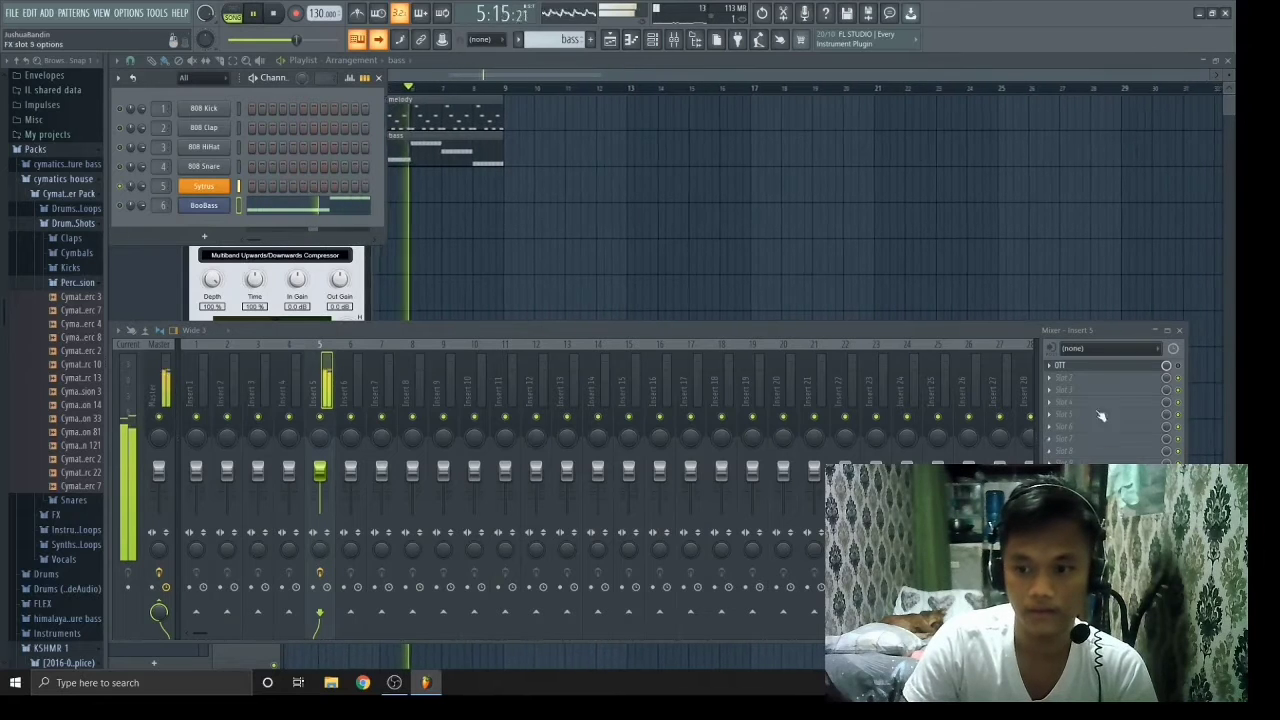
pyautogui.press('space')
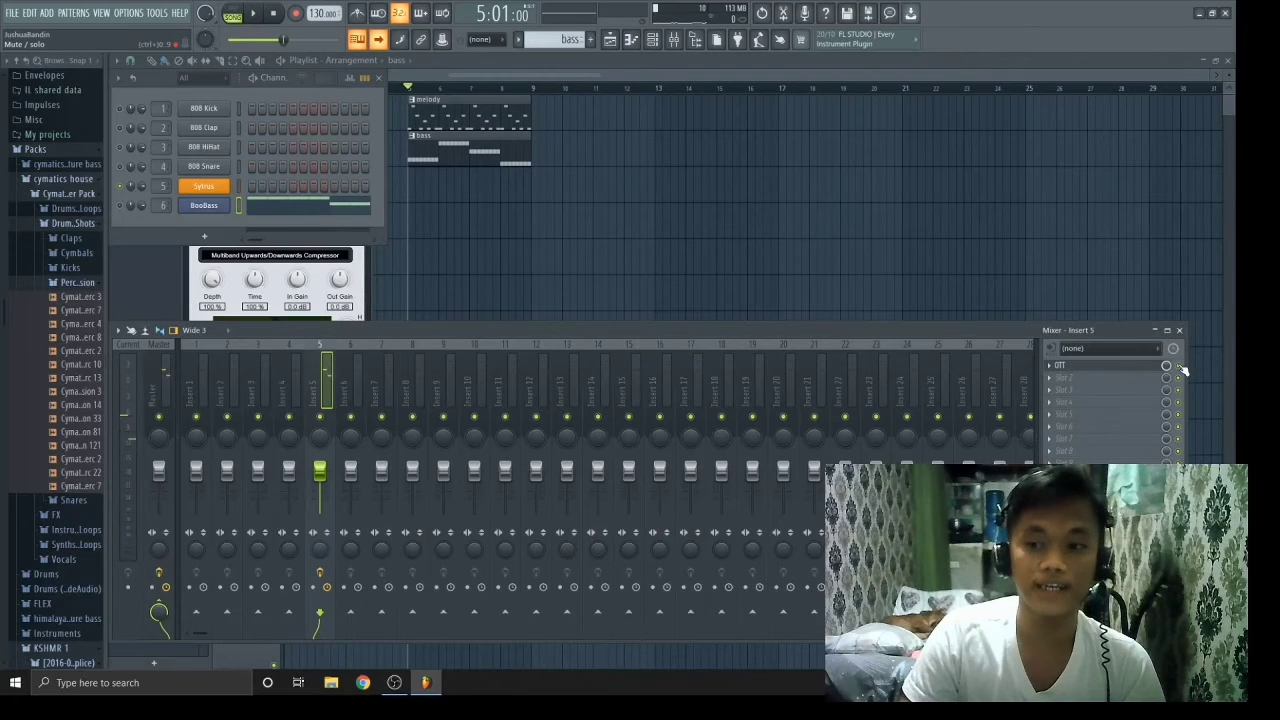
# Play the soloed Sytrus melody with OTT active and toggle the effect during playback to compare the sound.
pyautogui.click(360, 275)
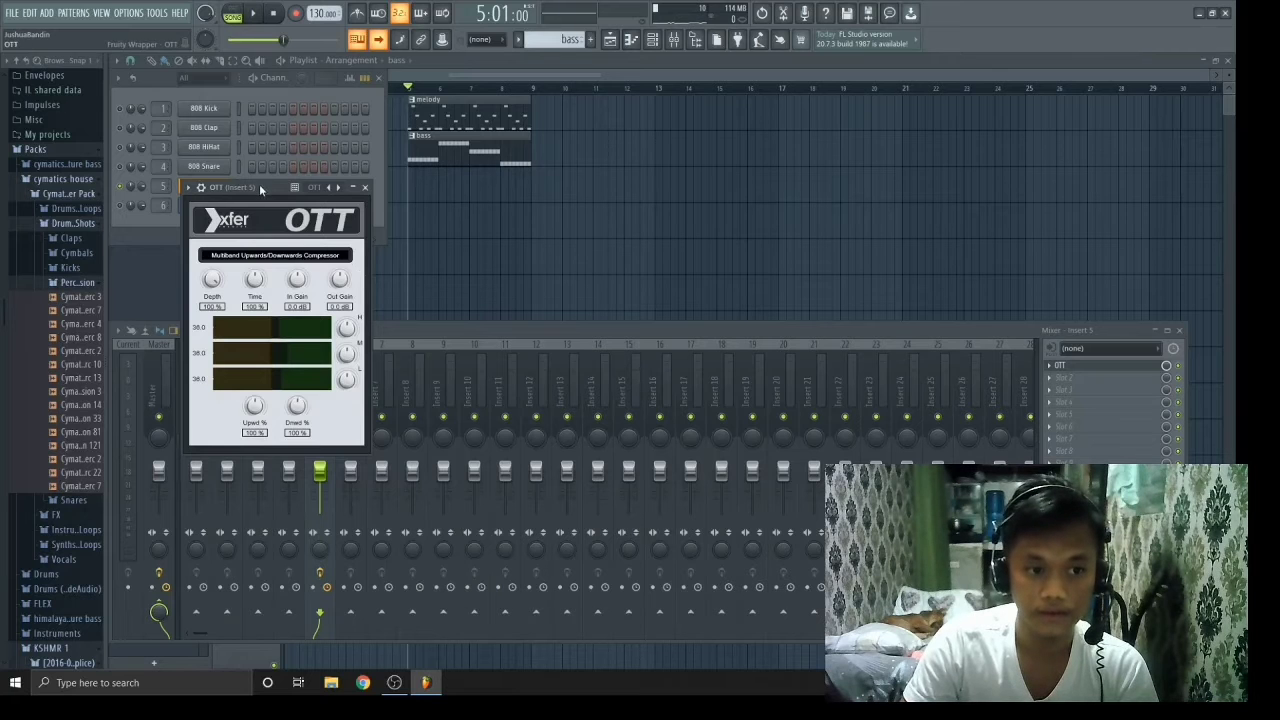
pyautogui.press('space')
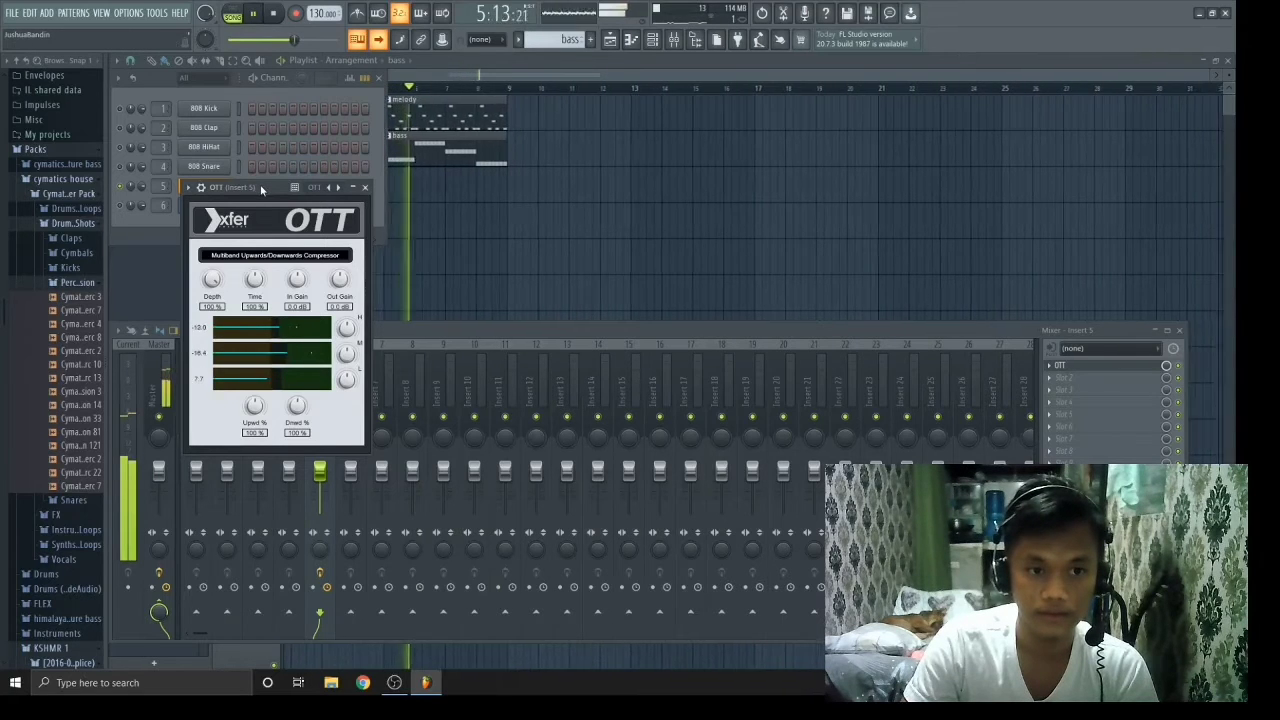
pyautogui.click(1181, 375)
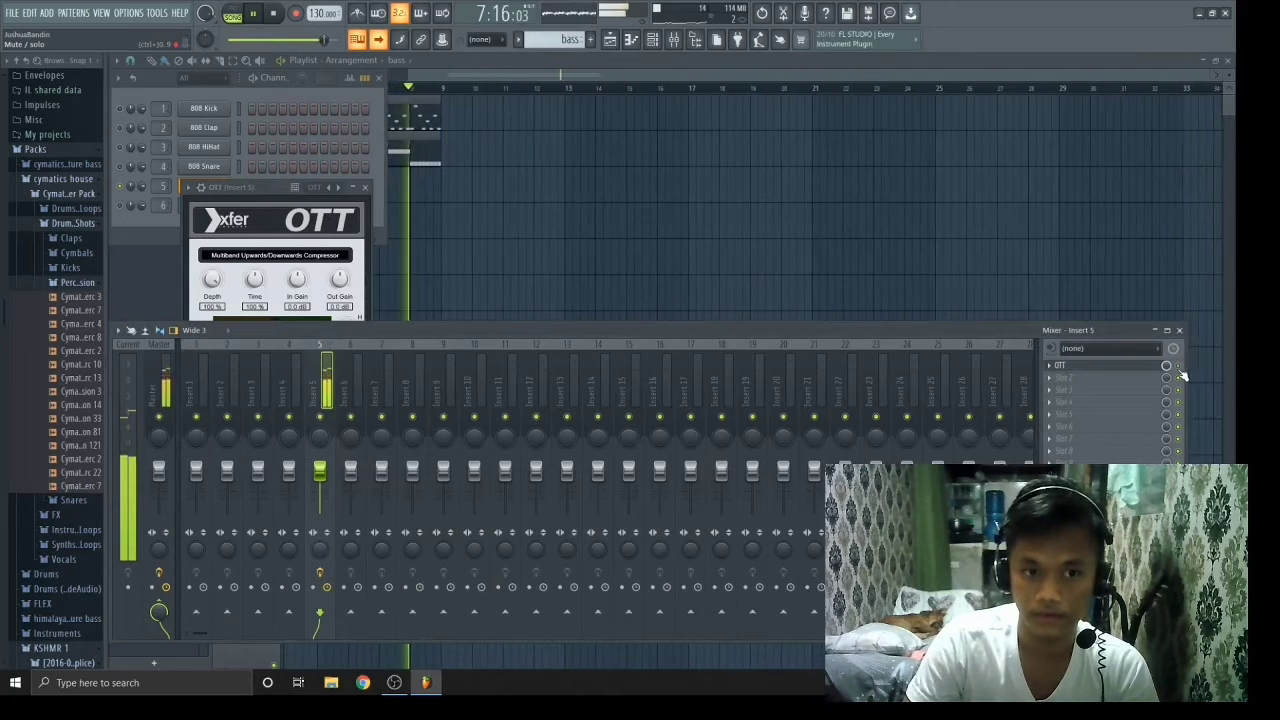
pyautogui.press('space')
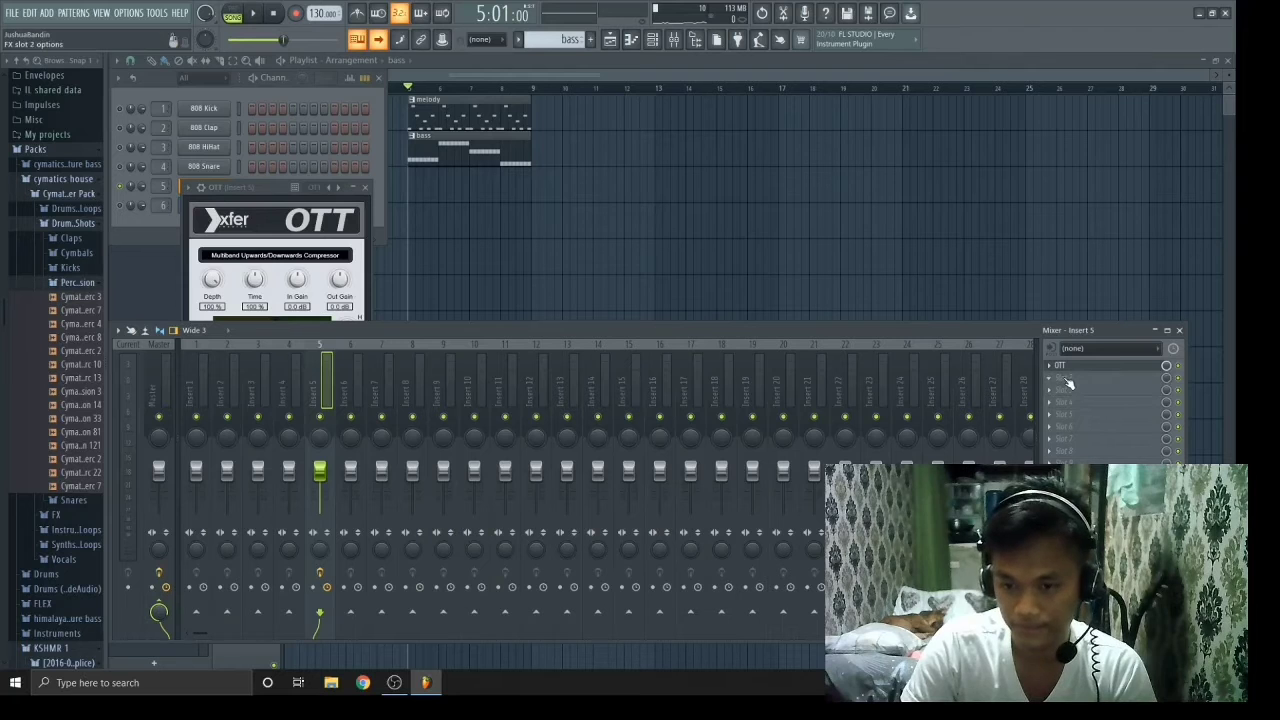
# Delete the melody and bass clips from the playlist.
pyautogui.press('F5')
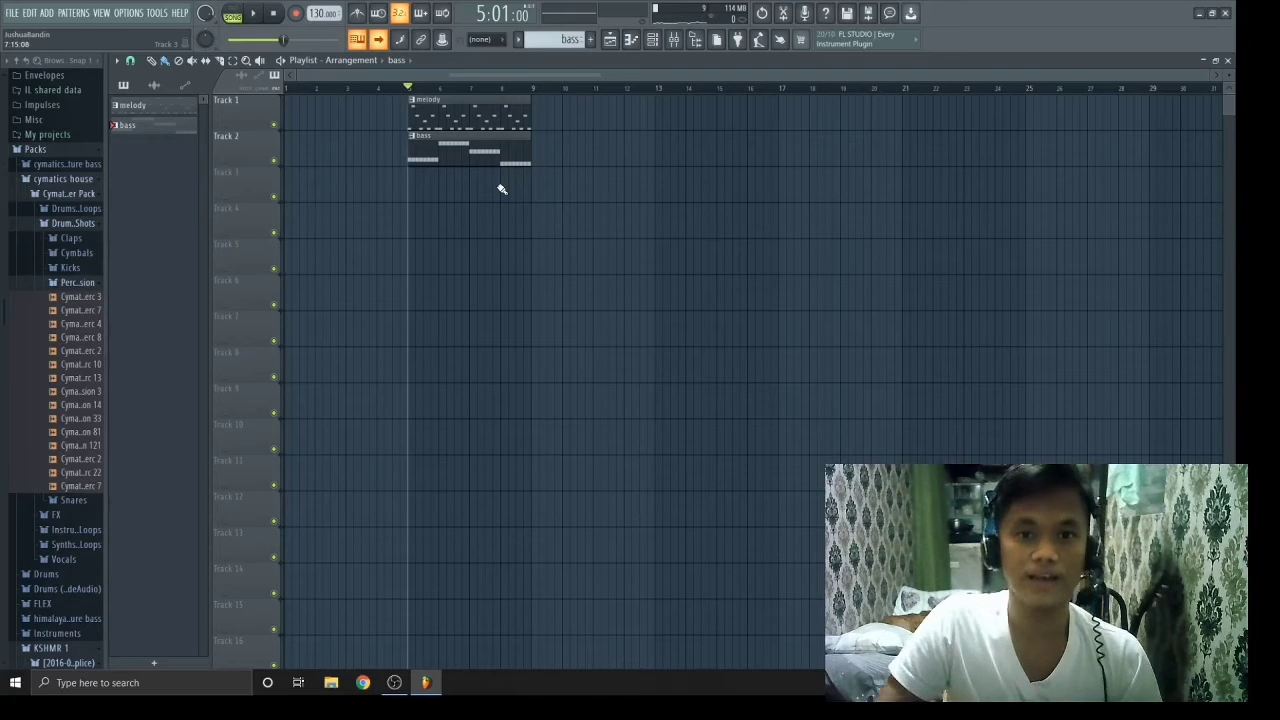
pyautogui.hotkey('ctrl', 'a')
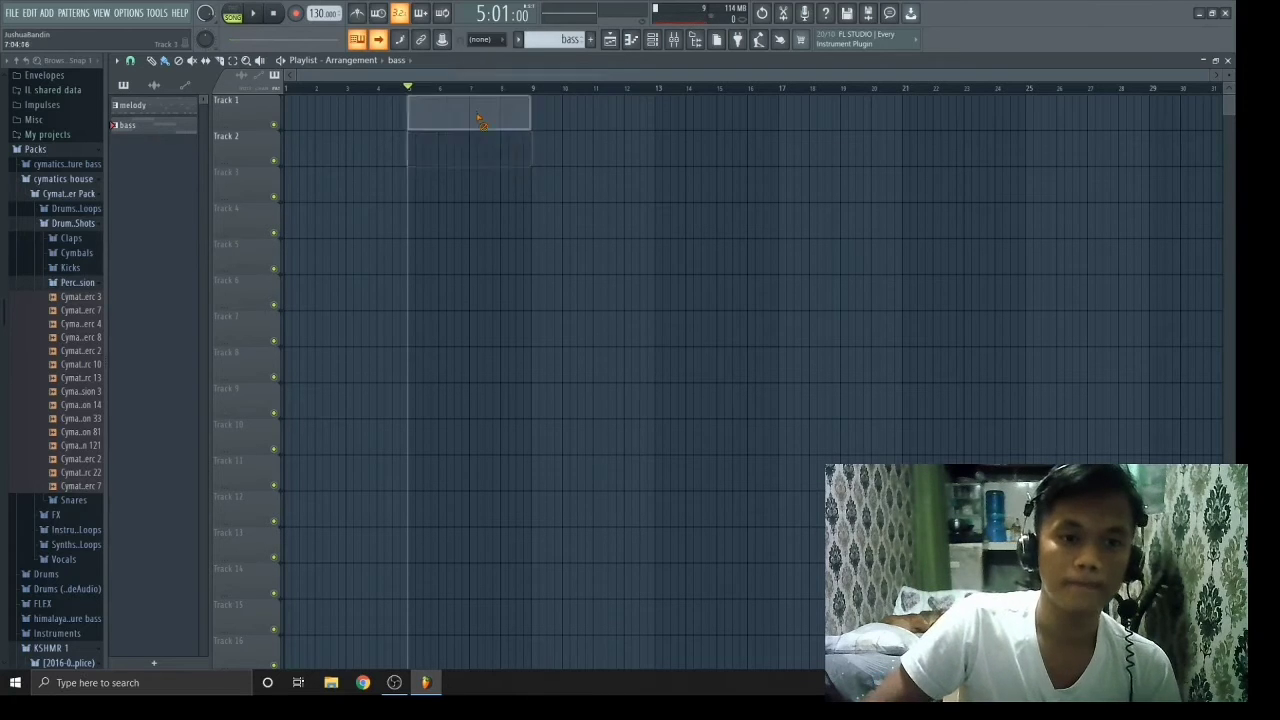
pyautogui.press('Delete')
# Open the recent project city scape.flp without saving the changes to untitled.flp.
pyautogui.click(14, 13)
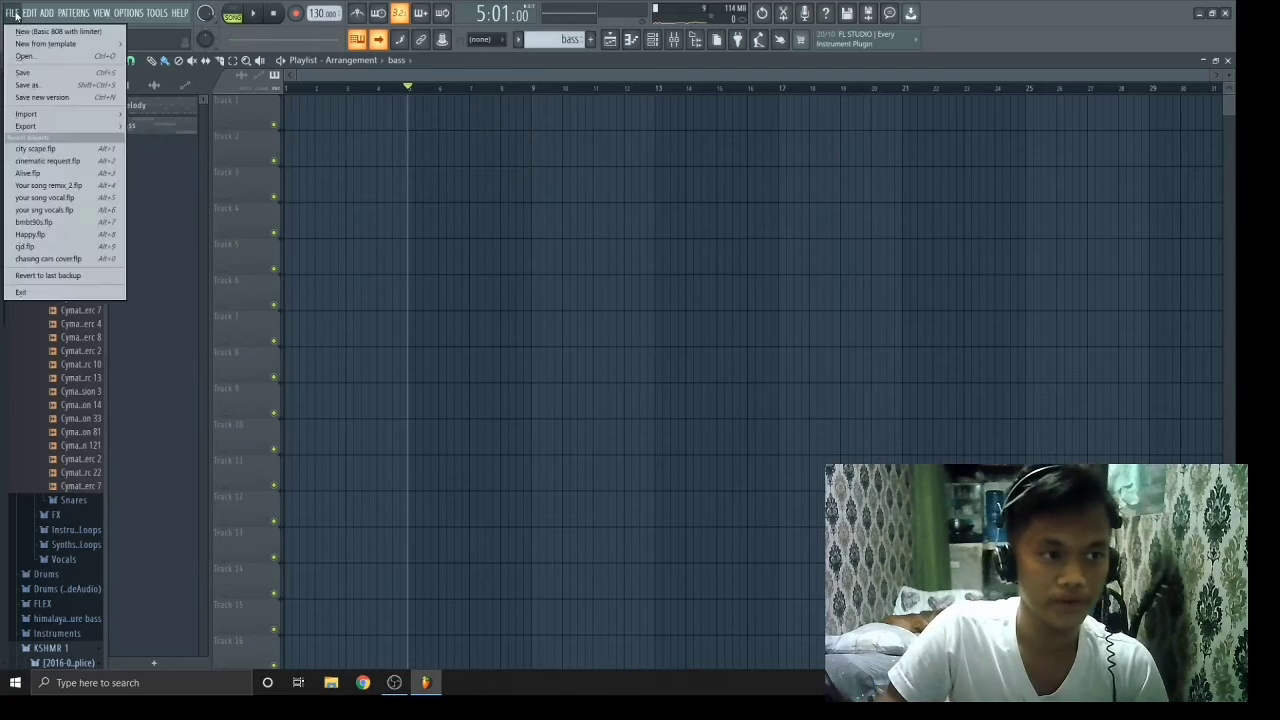
pyautogui.click(30, 149)
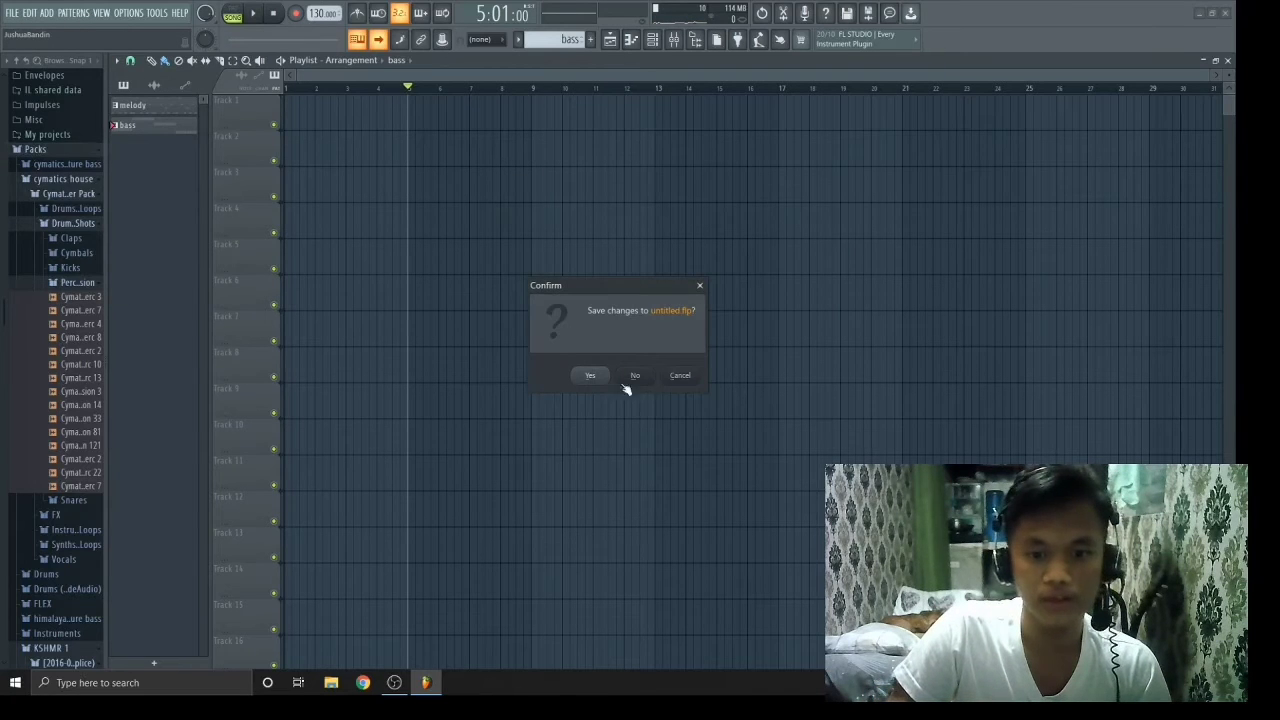
pyautogui.click(636, 377)
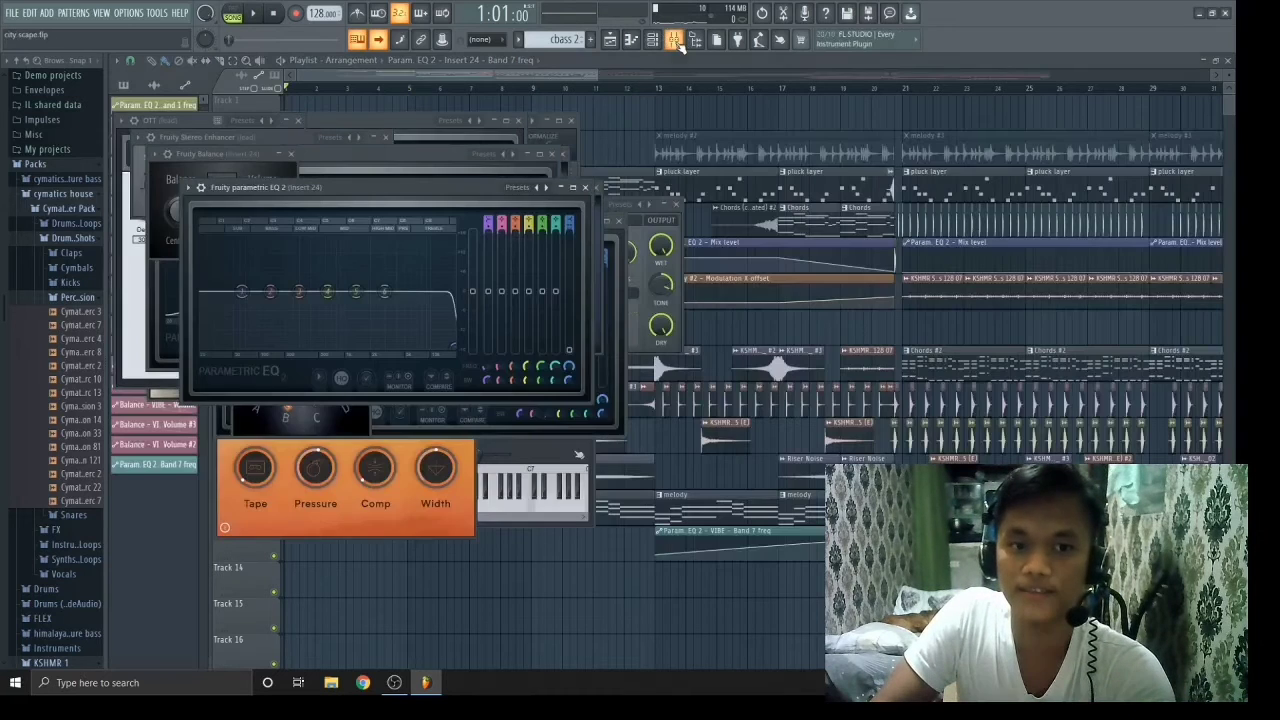
# Look over the arrangement, solo Track 4 in the playlist and play it from bar 23.
pyautogui.scroll(-3, 601, 458)
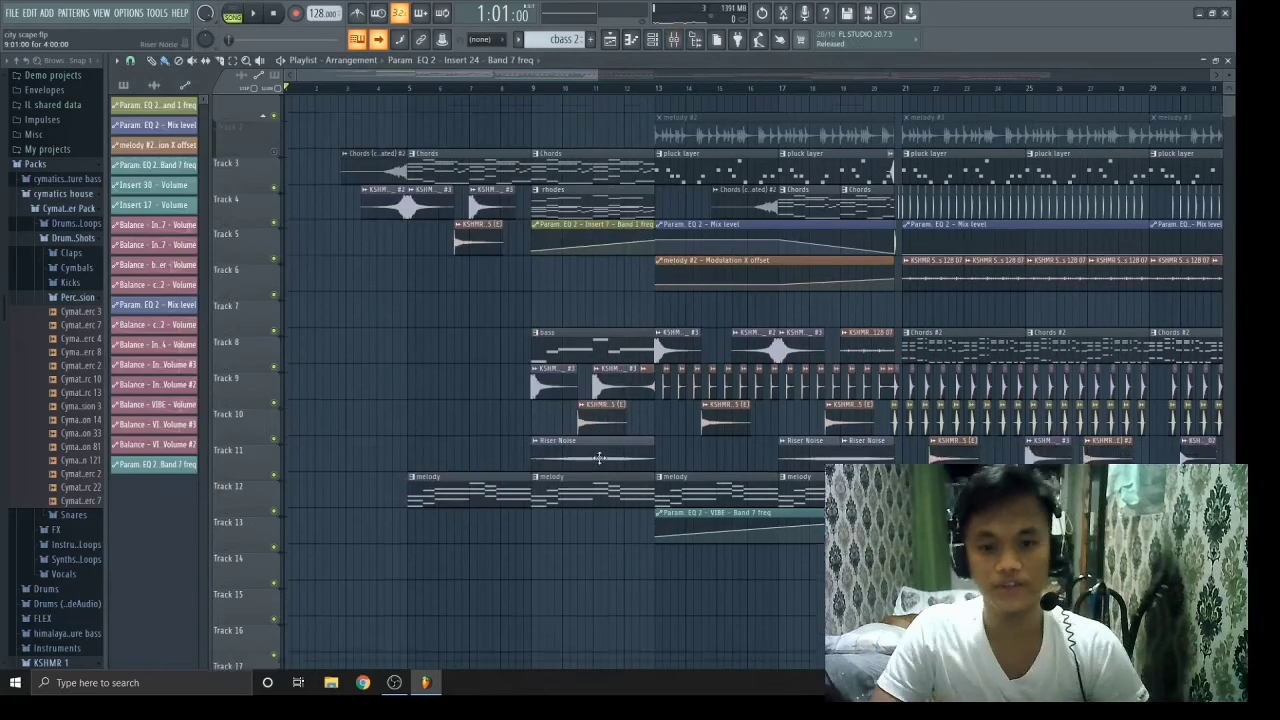
pyautogui.scroll(-5, 601, 458)
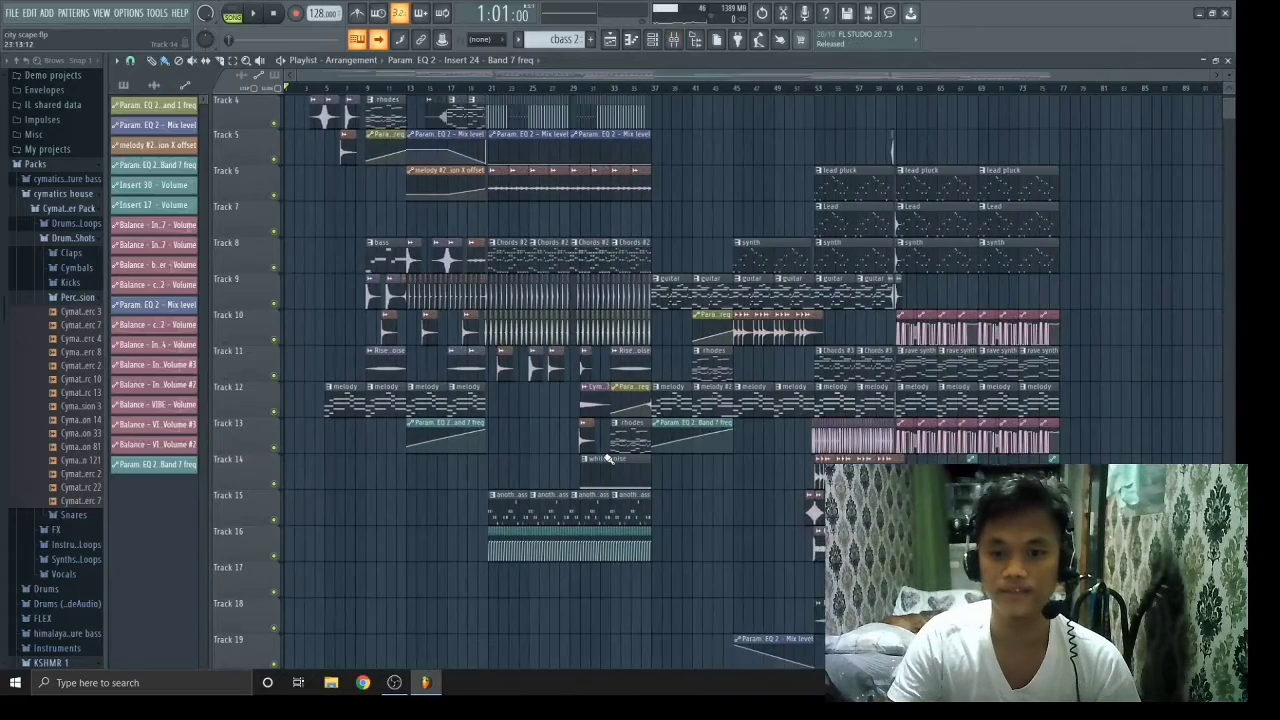
pyautogui.scroll(3, 605, 458)
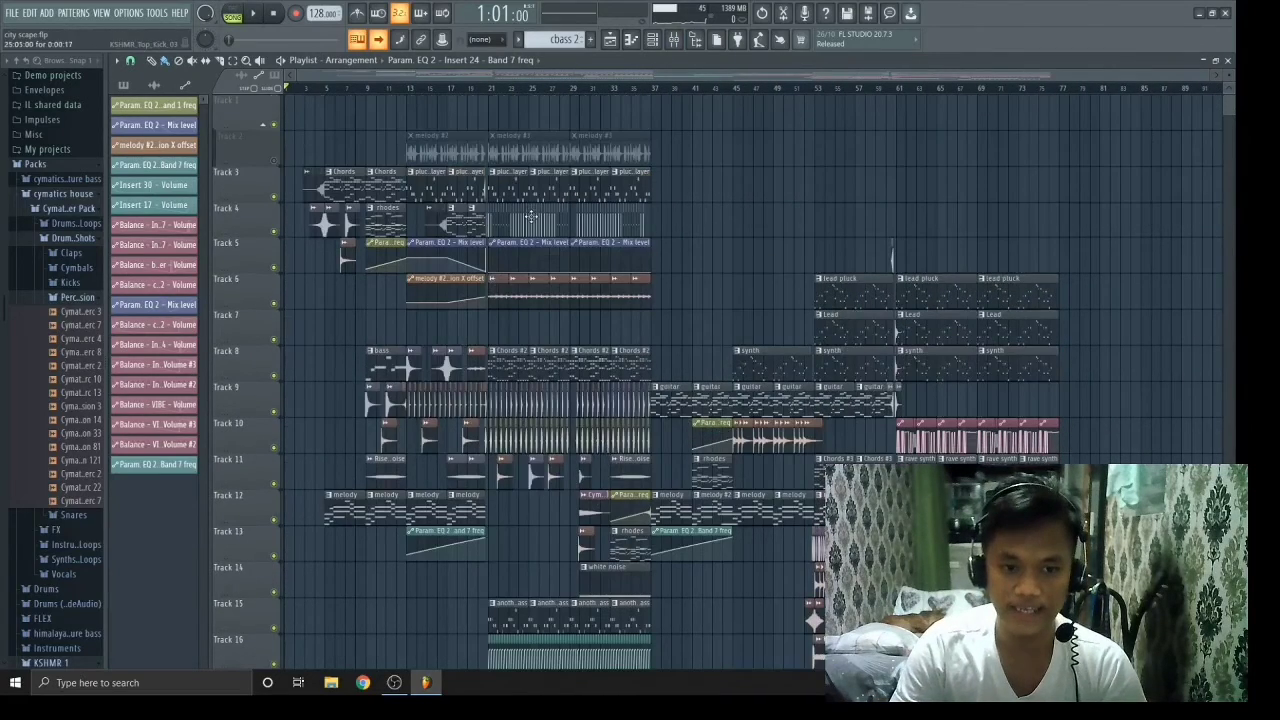
pyautogui.rightClick(274, 231)
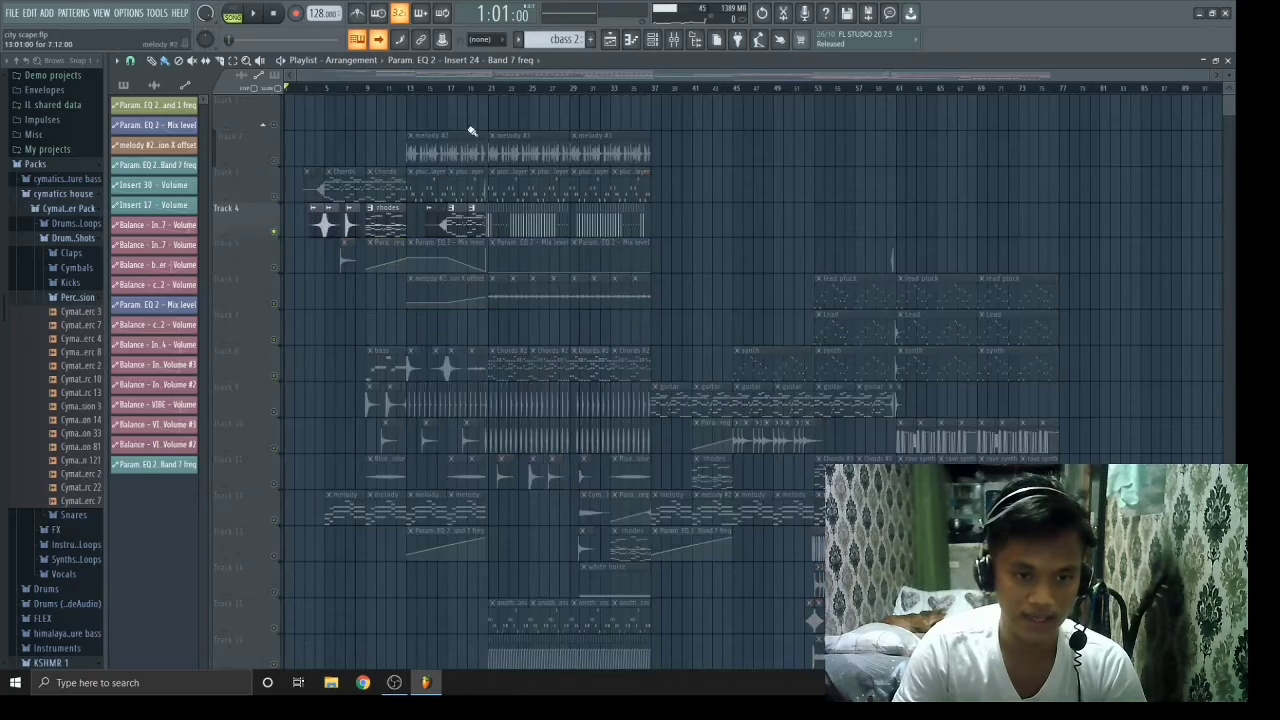
pyautogui.click(514, 88)
pyautogui.press('space')
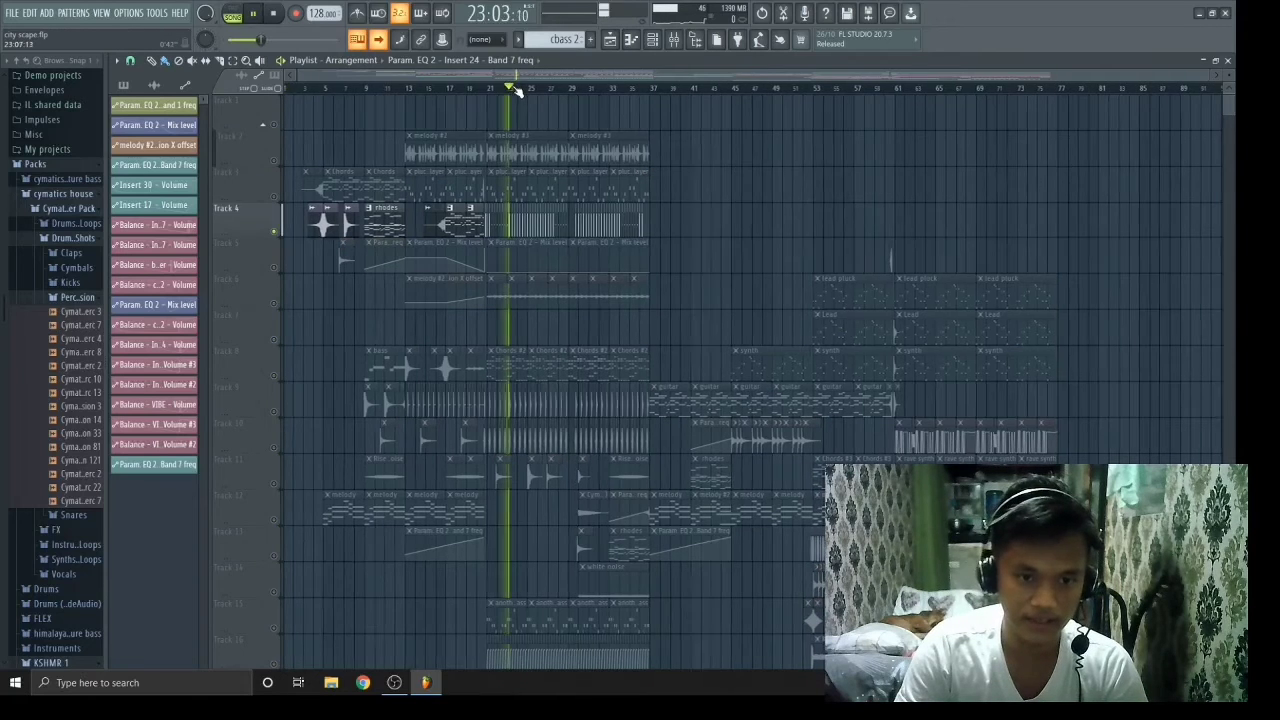
pyautogui.press('space')
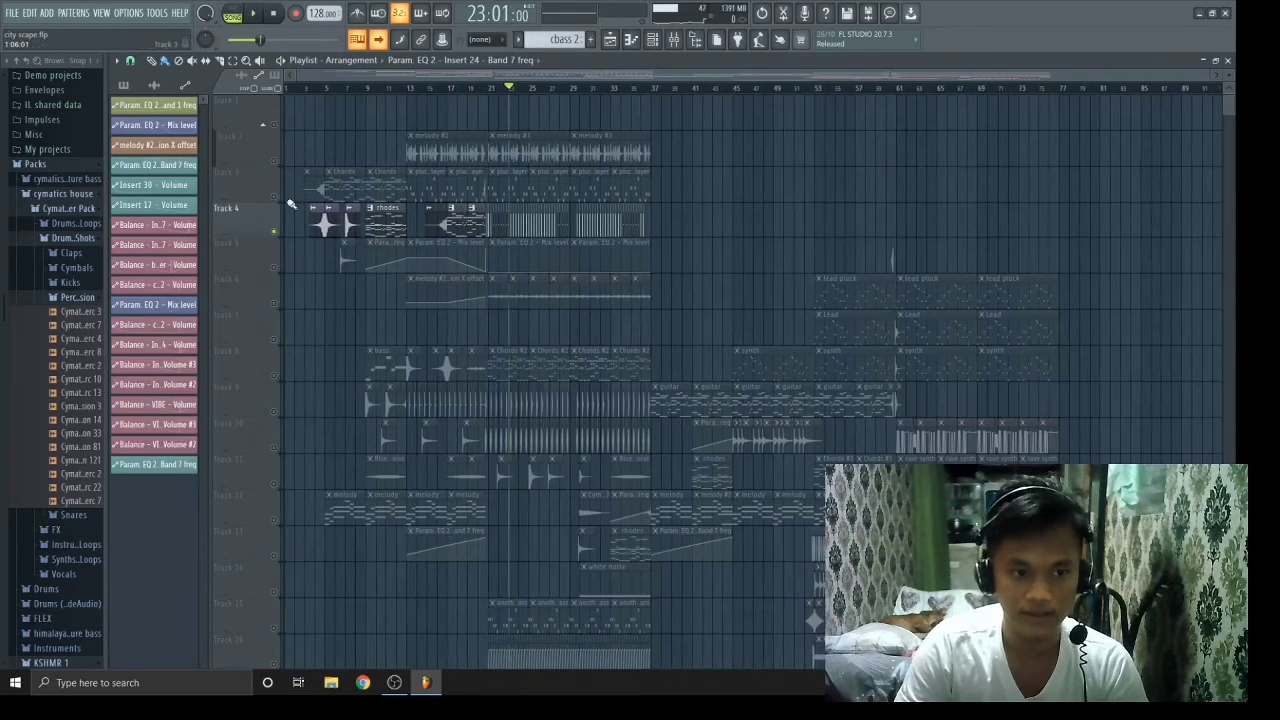
# Solo Track 3 with the pluck layer in the playlist and play it from bar 23.
pyautogui.rightClick(276, 197)
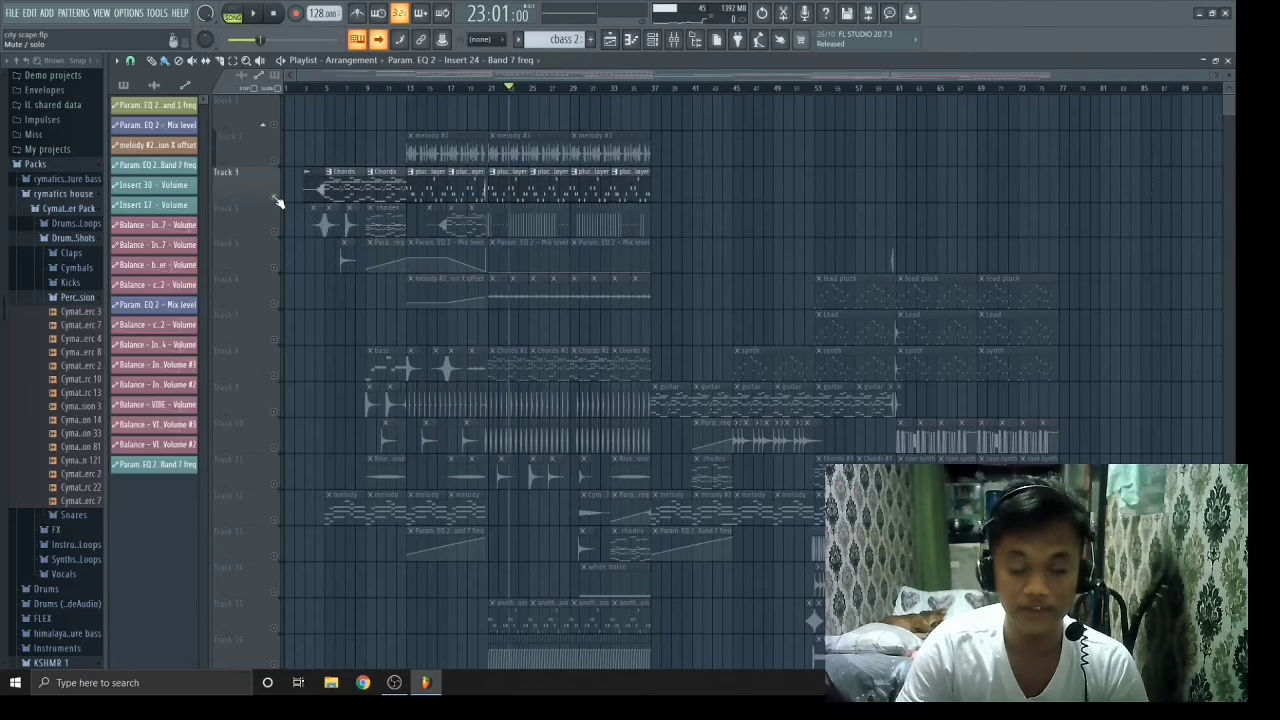
pyautogui.press('space')
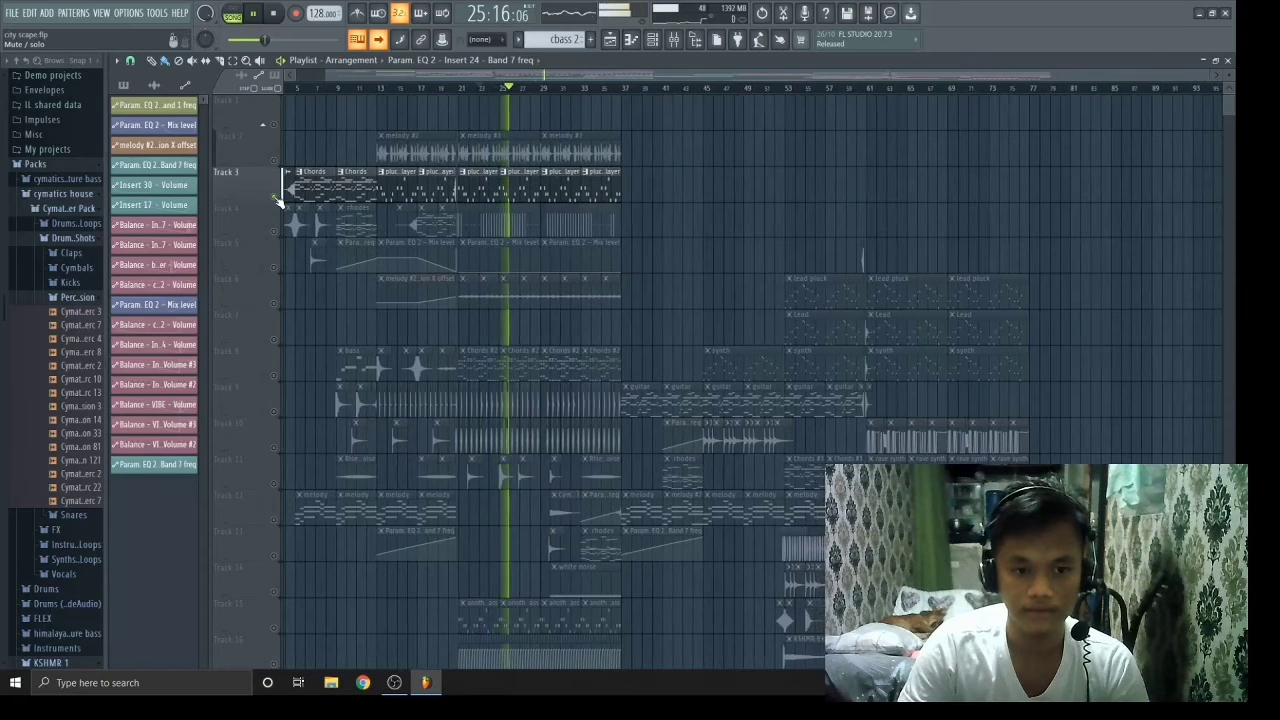
pyautogui.press('space')
pyautogui.scroll(-3, 320, 302)
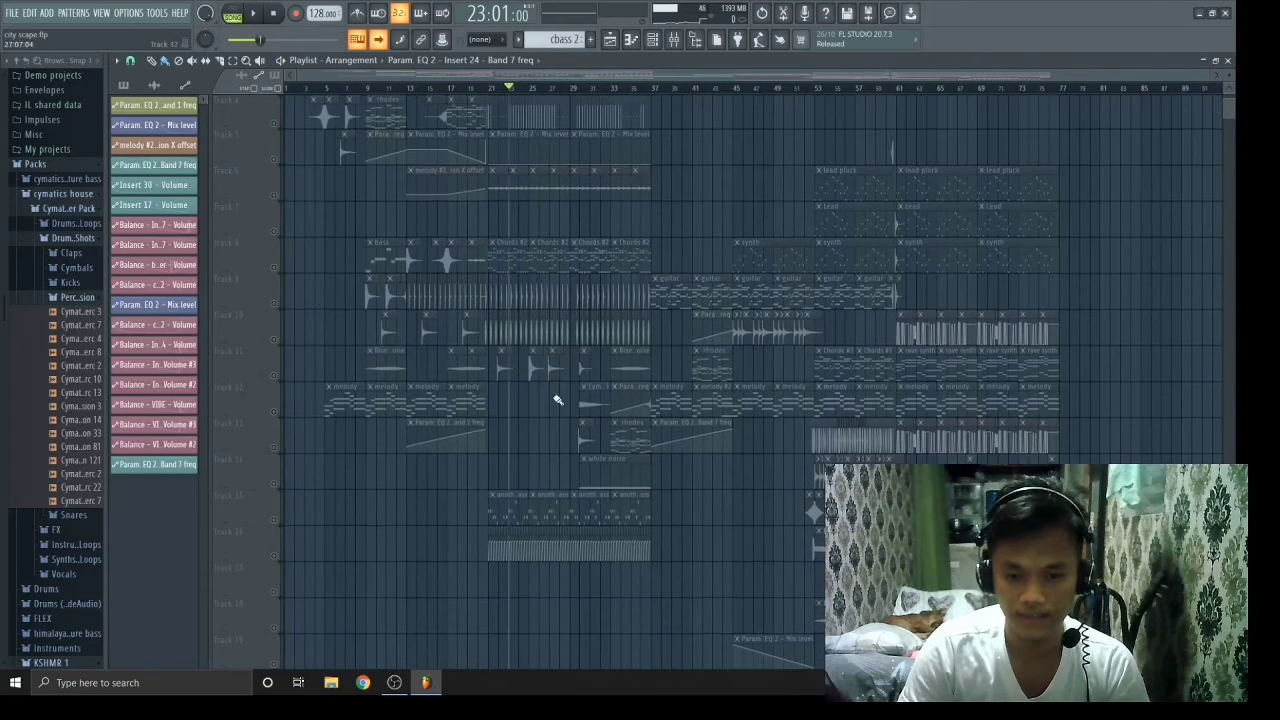
# Turn off the solo on Track 3 so all playlist tracks are enabled again.
pyautogui.keyDown('ctrl'); pyautogui.scroll(2, 557, 400); pyautogui.keyUp('ctrl')
pyautogui.scroll(1, 242, 230)
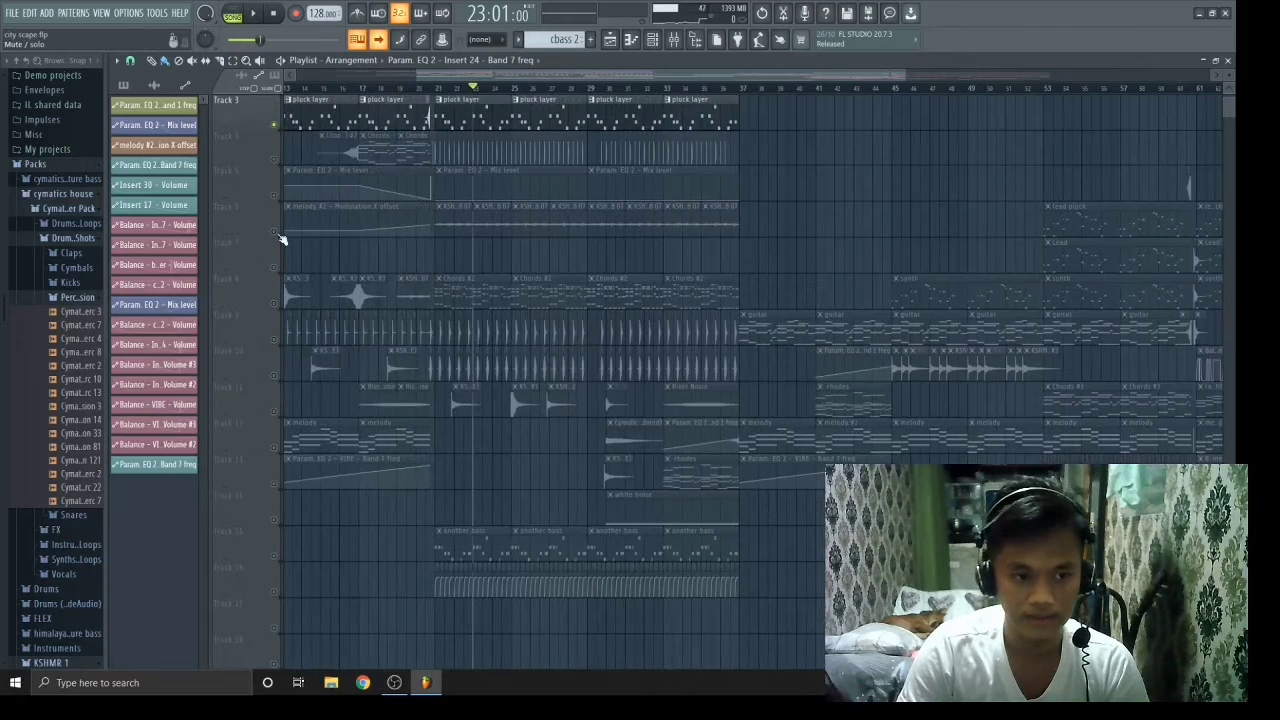
pyautogui.click(278, 236)
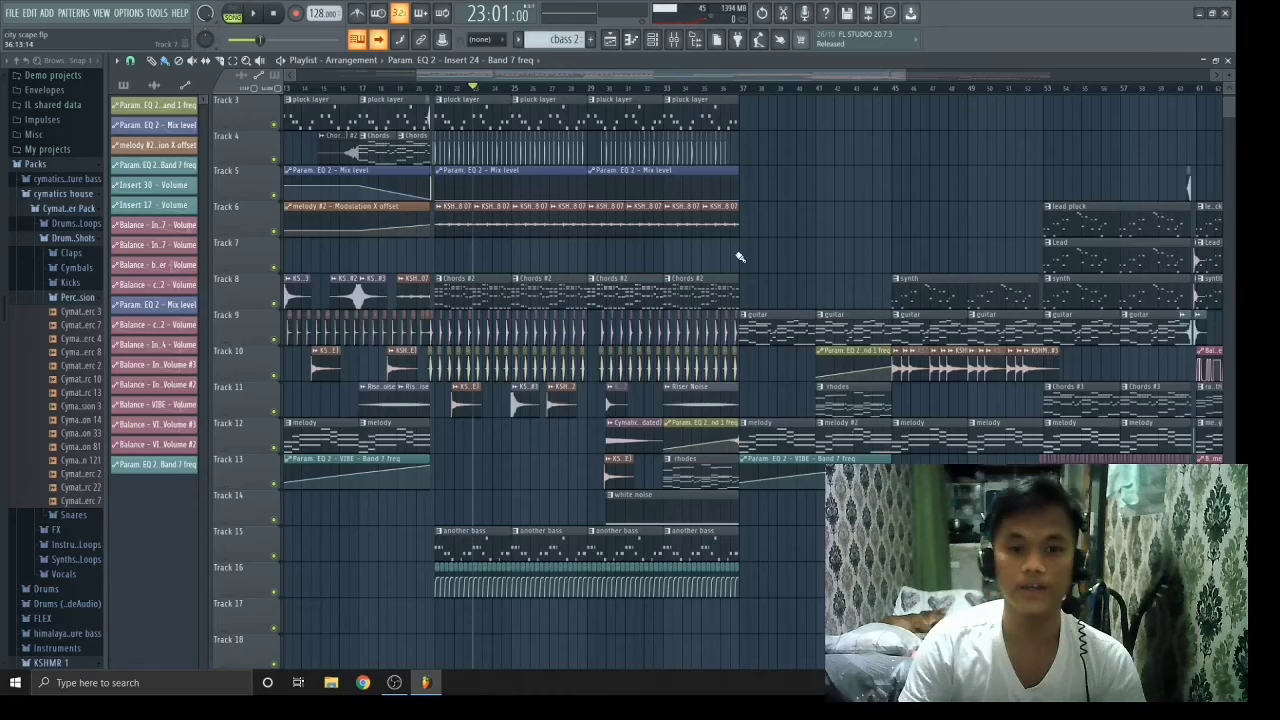
pyautogui.scroll(1, 735, 250)
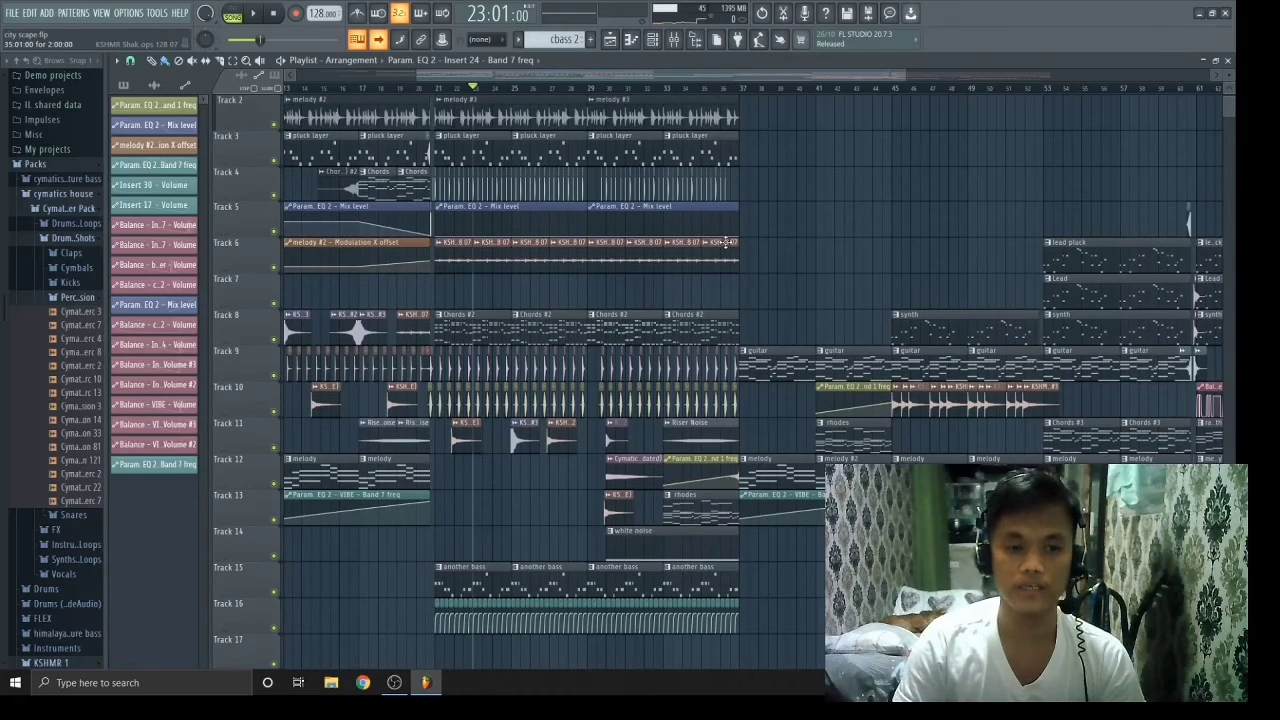
pyautogui.keyDown('ctrl'); pyautogui.scroll(-3, 722, 242); pyautogui.keyUp('ctrl')
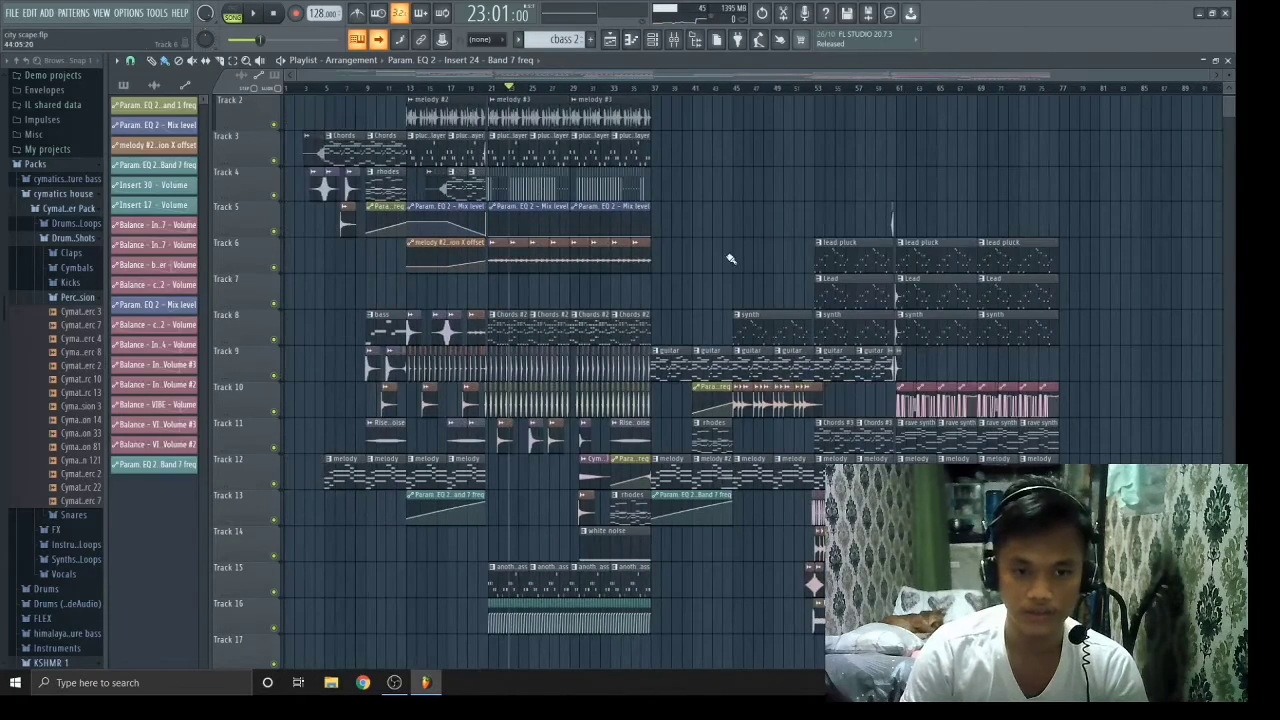
pyautogui.keyDown('ctrl'); pyautogui.scroll(5, 731, 259); pyautogui.keyUp('ctrl')
pyautogui.keyDown('alt'); pyautogui.scroll(2, 711, 275); pyautogui.keyUp('alt')
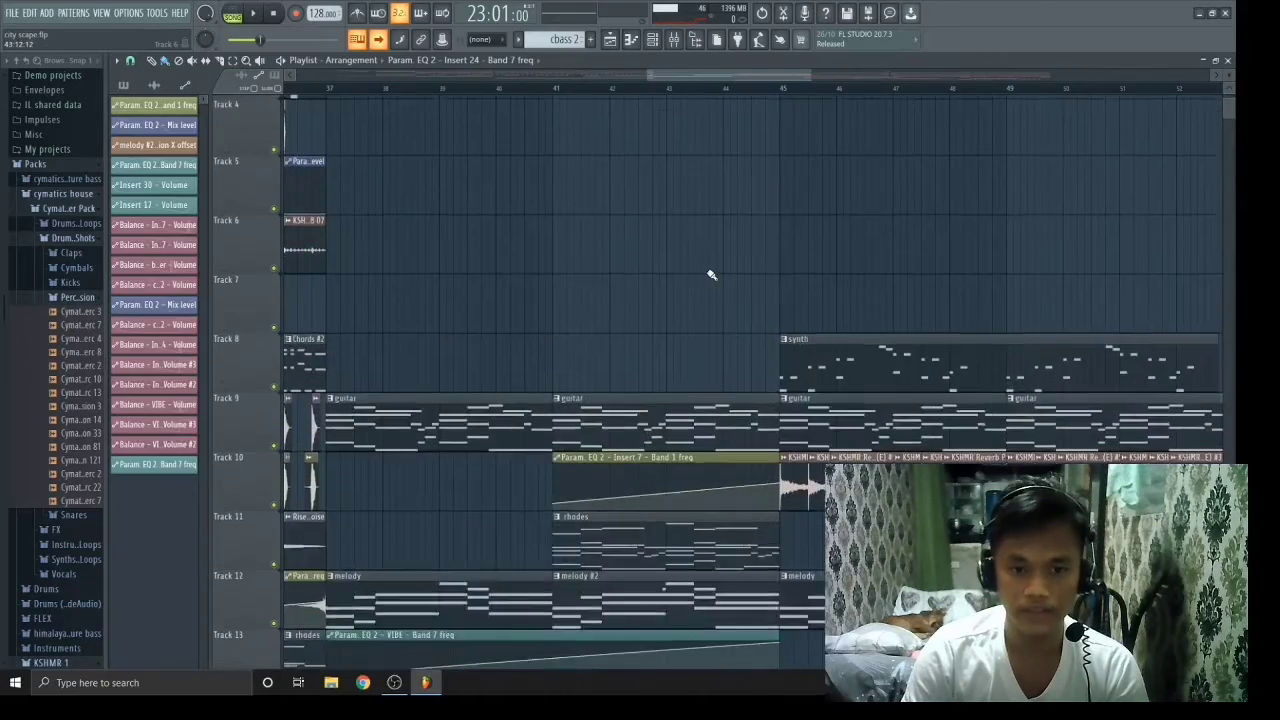
pyautogui.keyDown('alt'); pyautogui.scroll(-2, 711, 275); pyautogui.keyUp('alt')
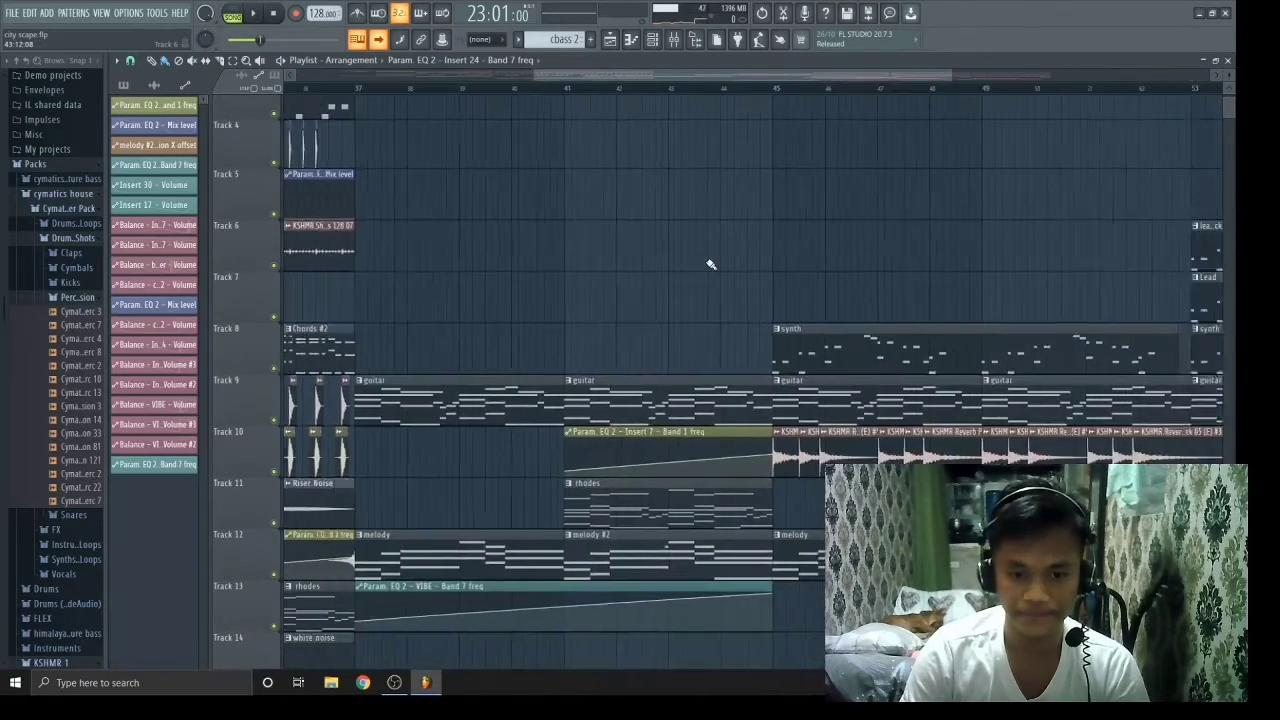
pyautogui.keyDown('ctrl'); pyautogui.scroll(-3, 711, 264); pyautogui.keyUp('ctrl')
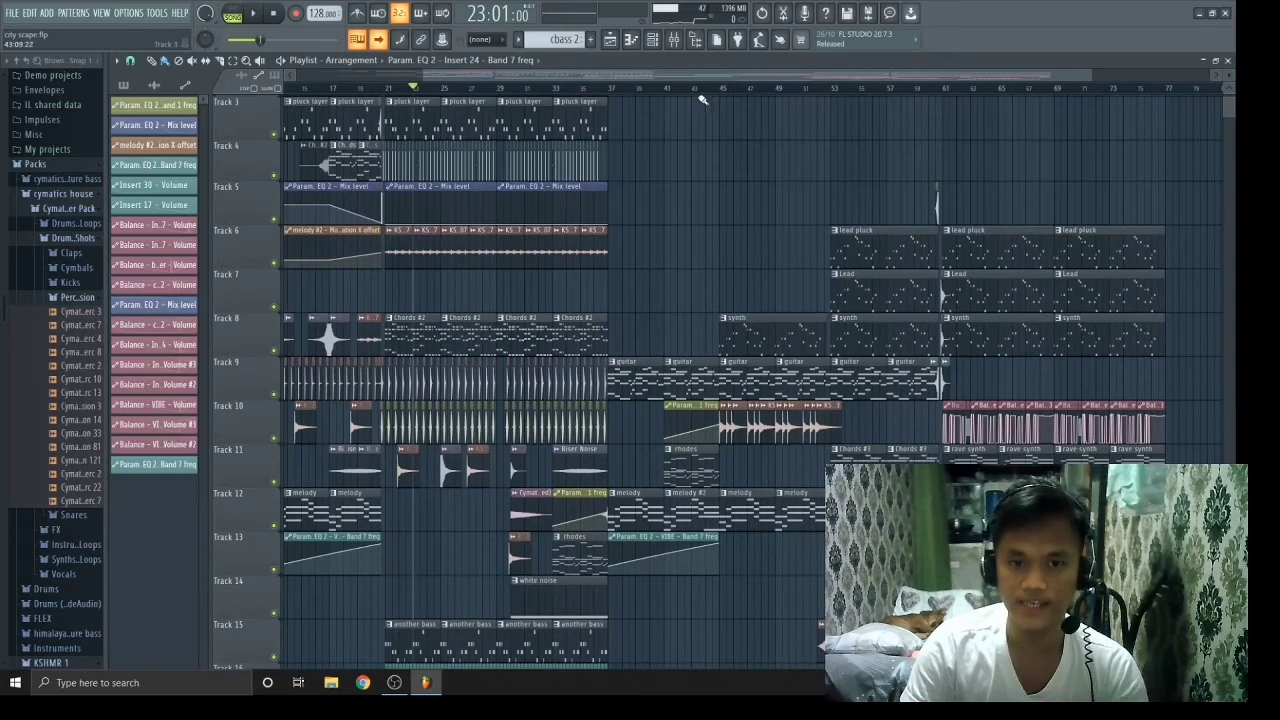
# Inspect the effects on the atmosphere and kick inserts in the mixer and play the song from bar 23.
pyautogui.click(673, 39)
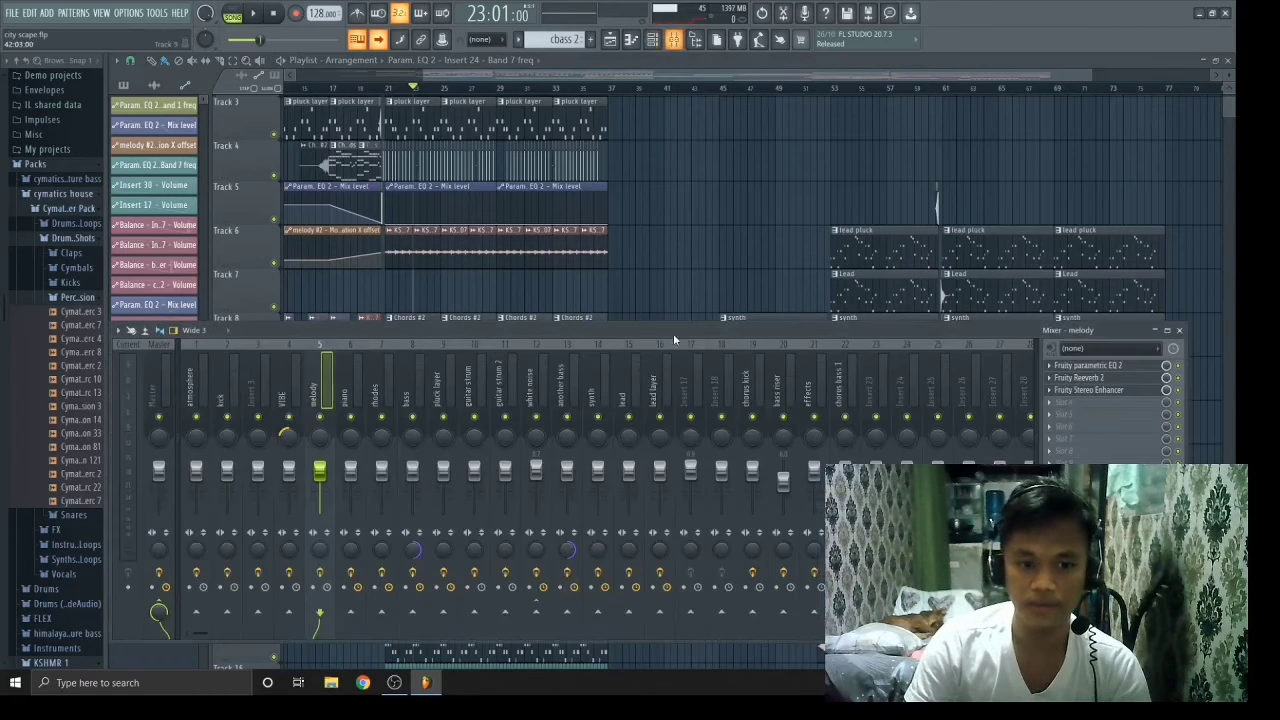
pyautogui.click(196, 386)
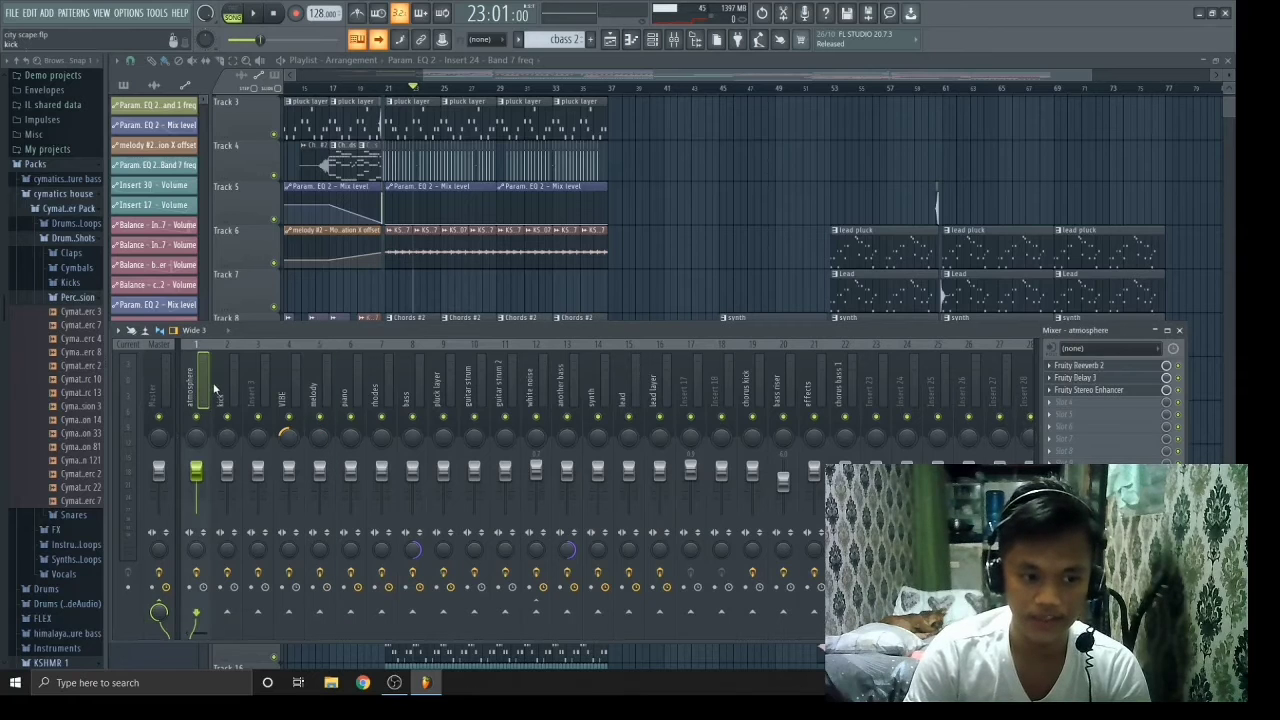
pyautogui.click(223, 385)
pyautogui.press('space')
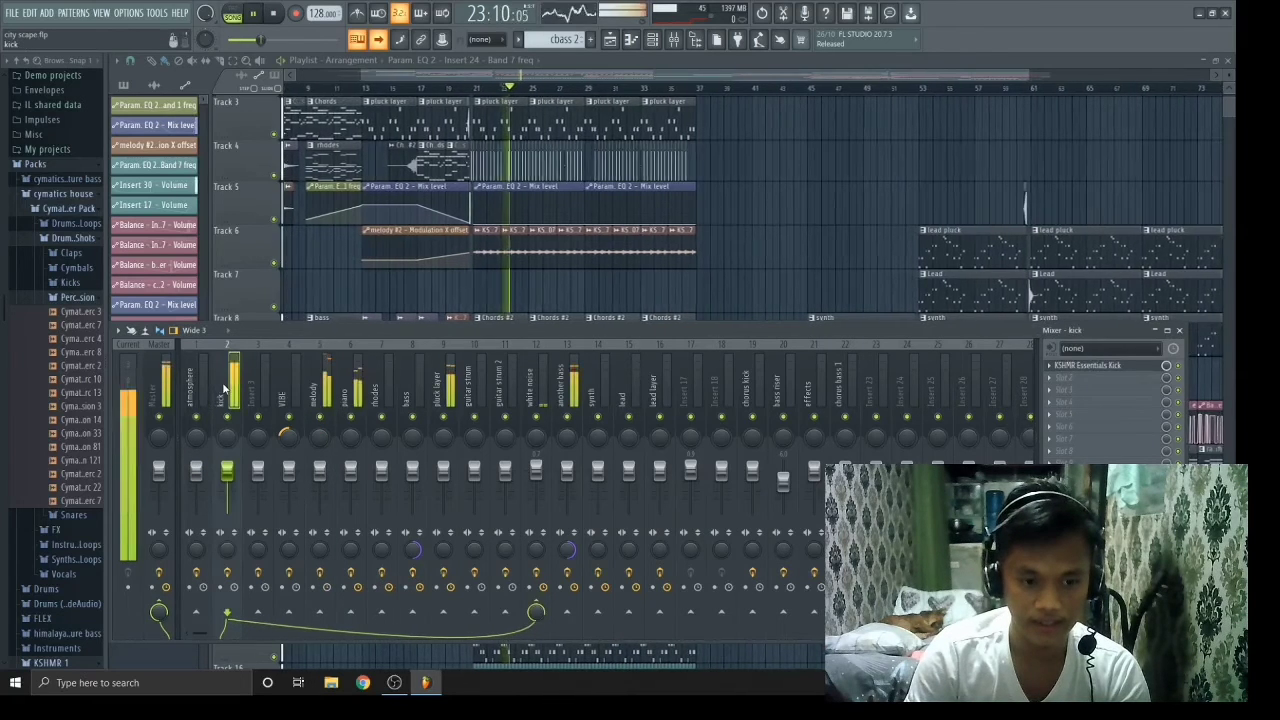
pyautogui.press('space')
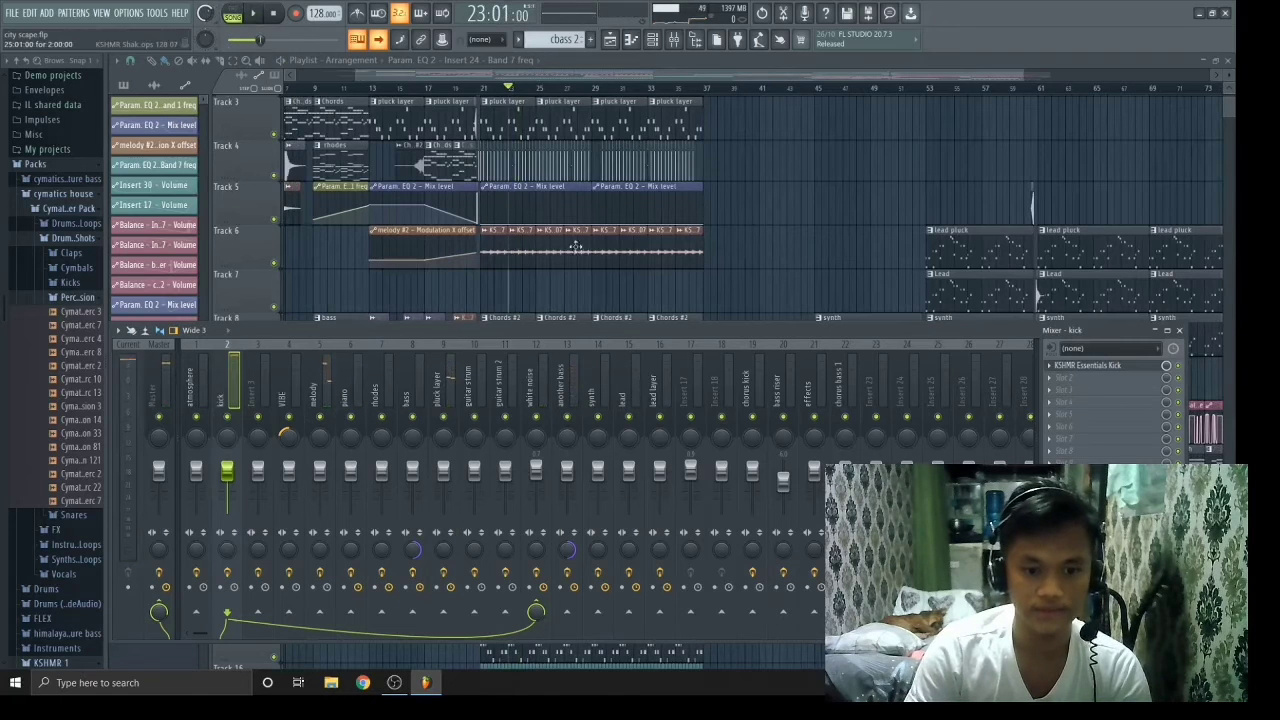
pyautogui.press('F9')
# Move the playlist's start position to bar 45 and play the arrangement through to about bar 60.
pyautogui.moveTo(606, 80); pyautogui.dragTo(760, 103)
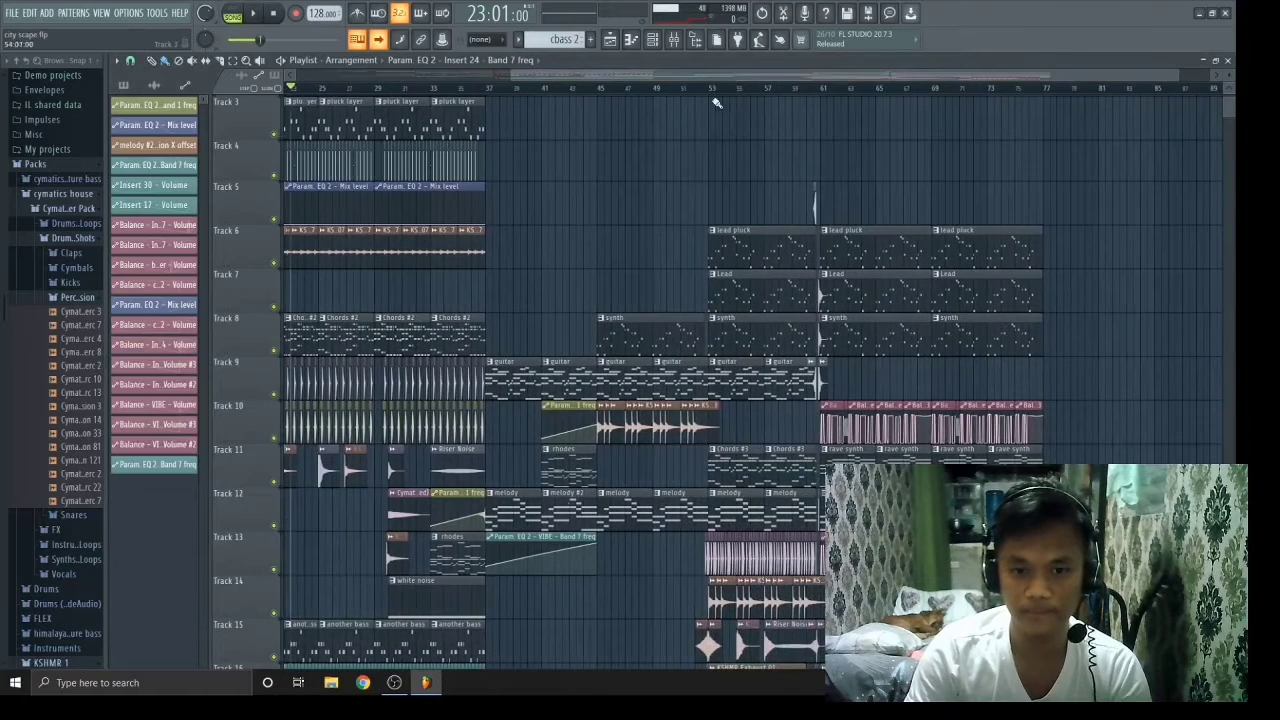
pyautogui.click(600, 92)
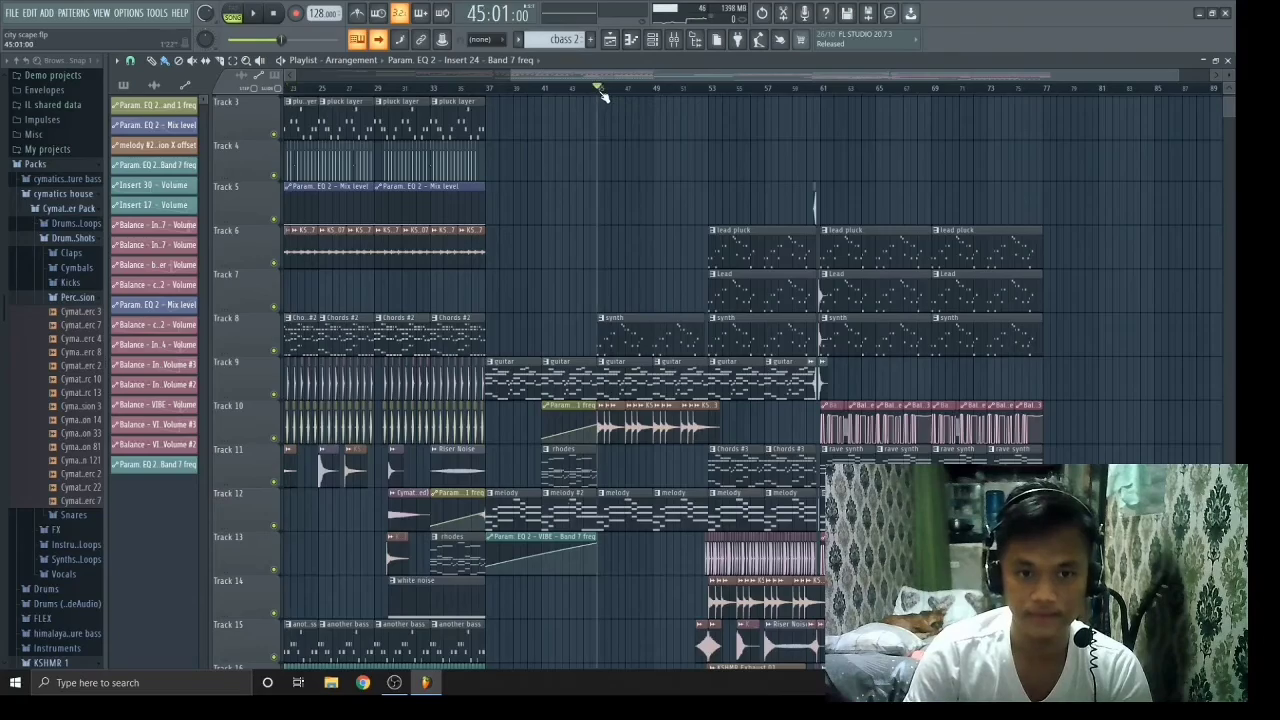
pyautogui.press('space')
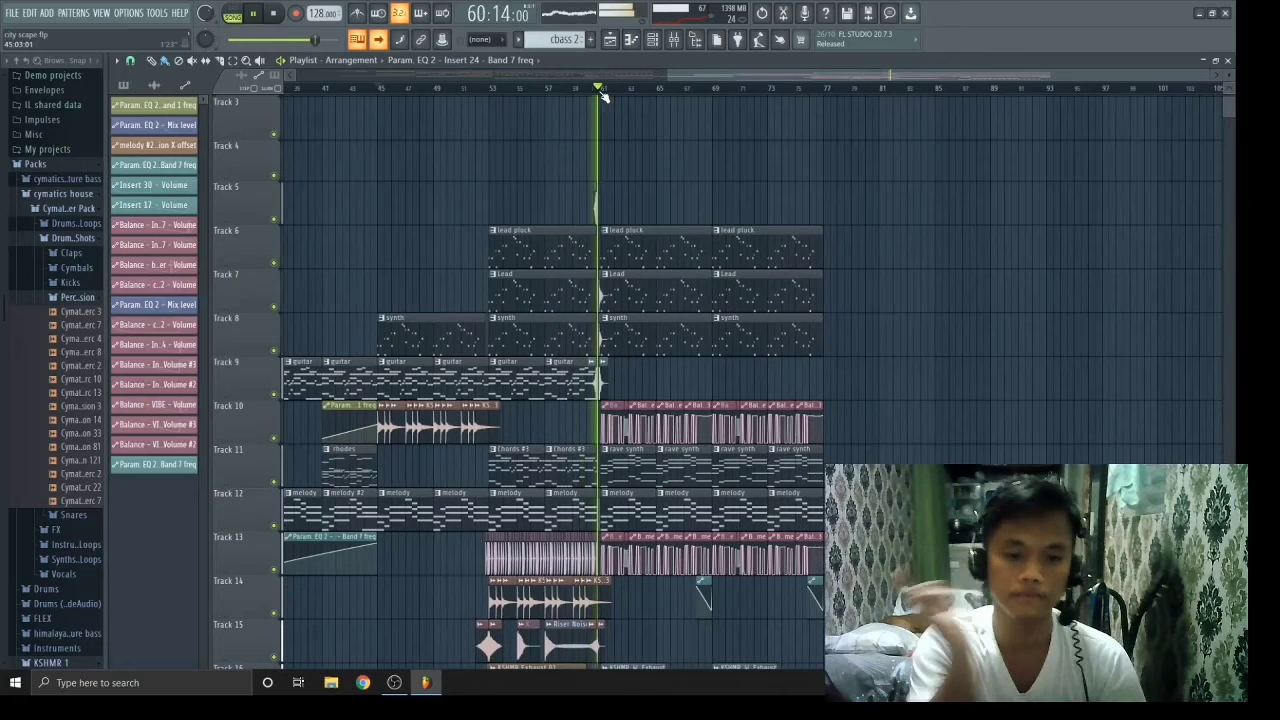
pyautogui.press('space')
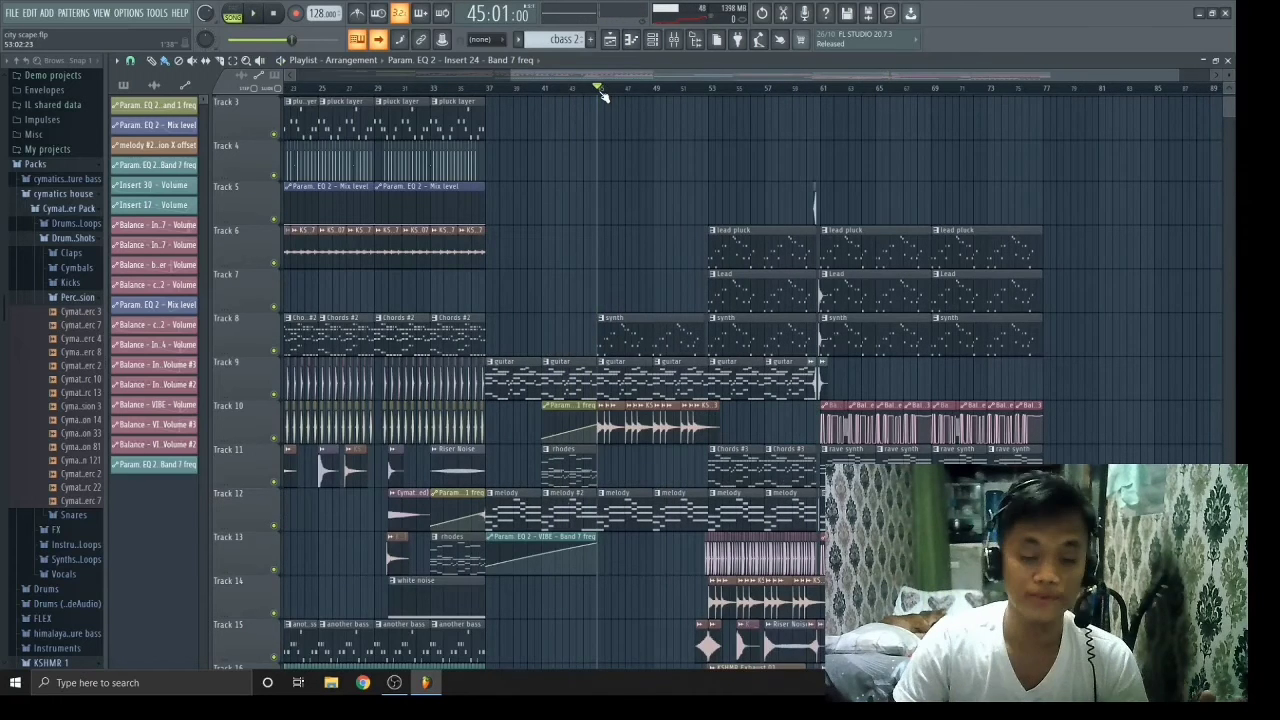
pyautogui.scroll(-2, 640, 207)
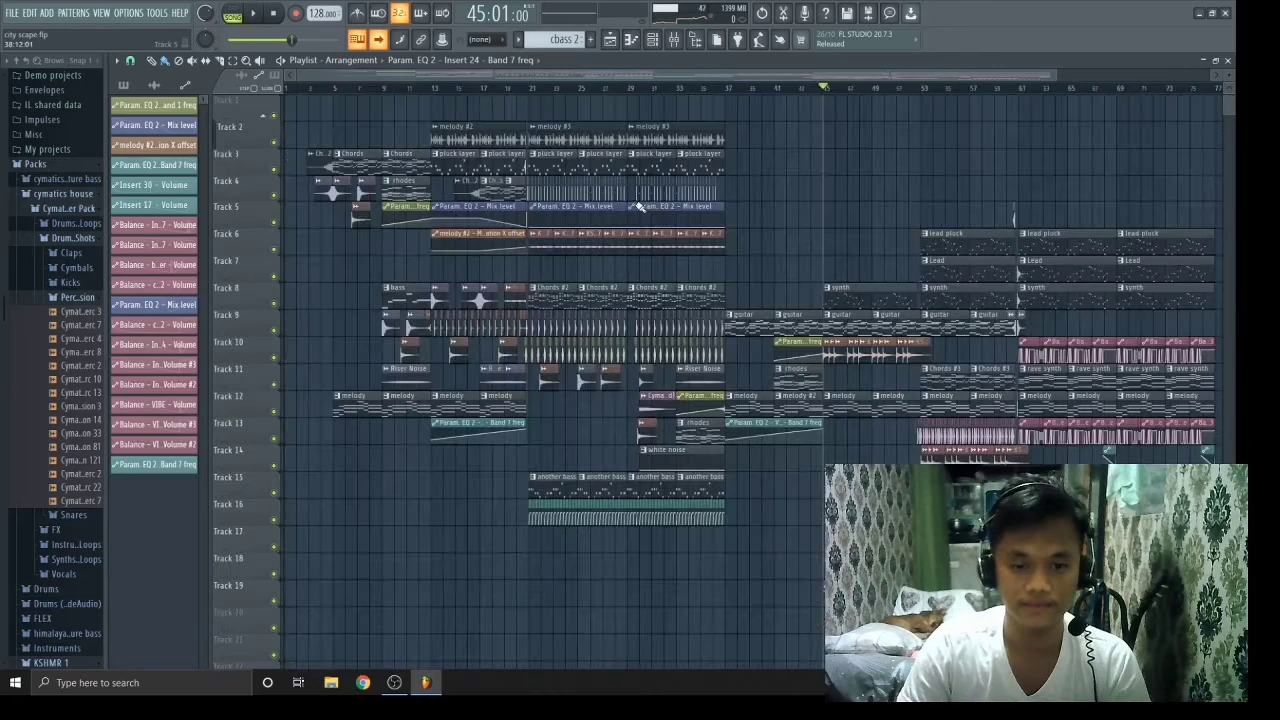
pyautogui.scroll(-1, 638, 206)
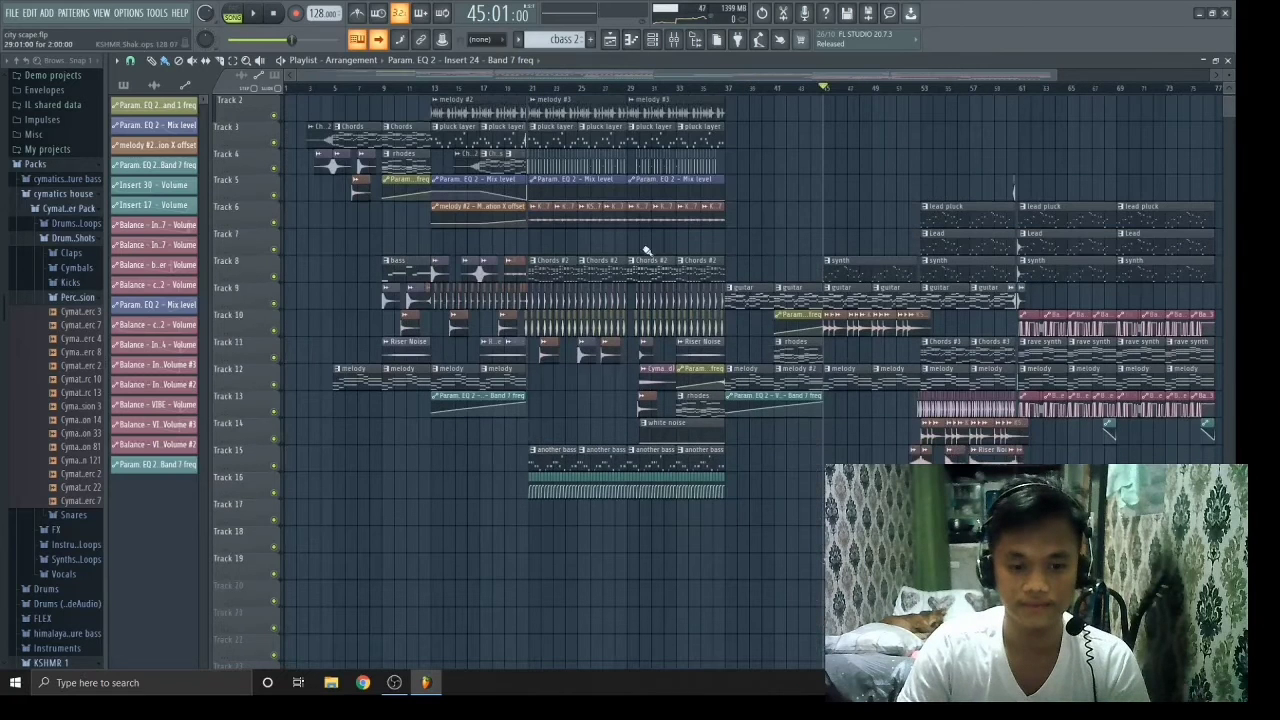
pyautogui.click(394, 682)
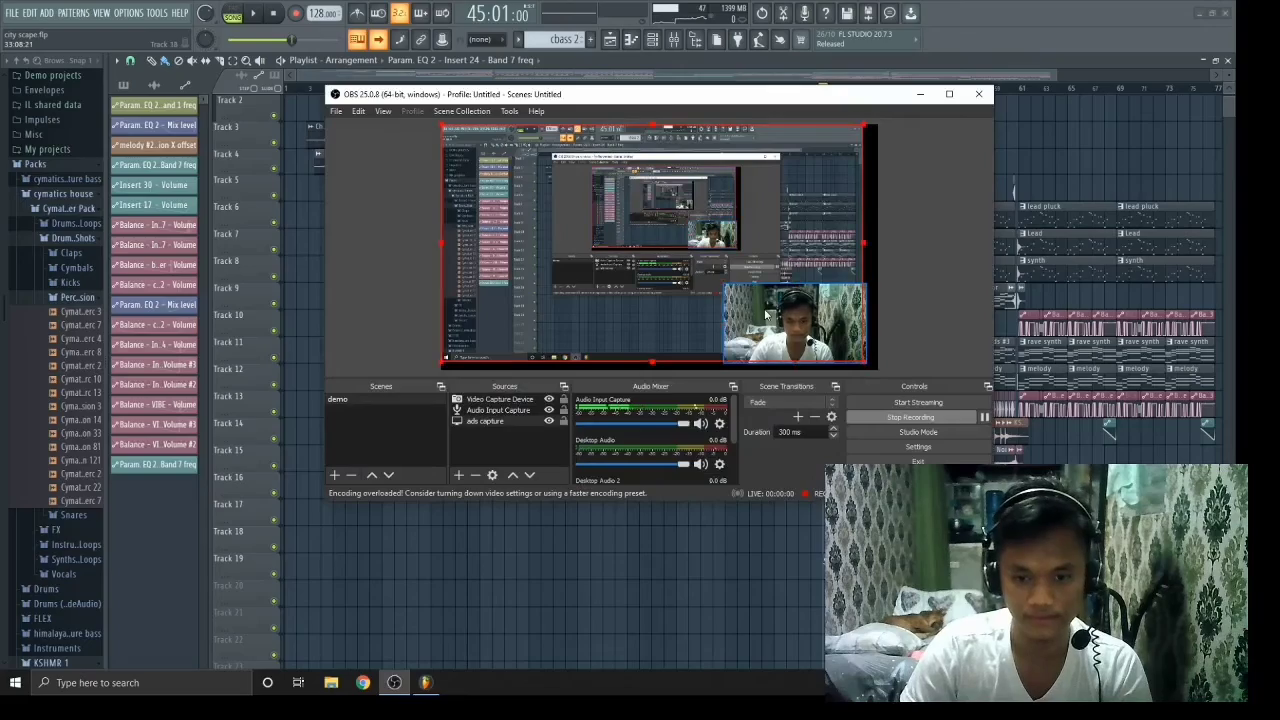